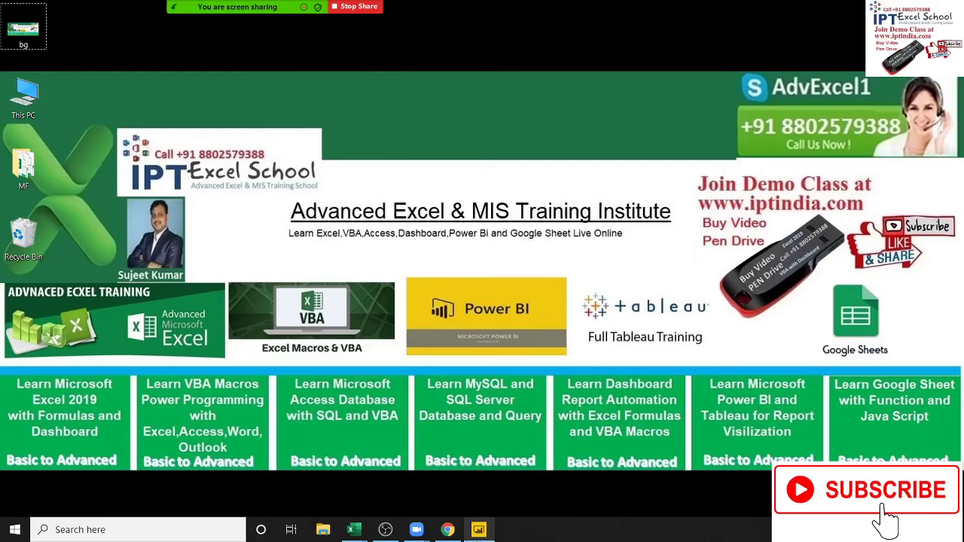
# - Review the Name, City, Qty and MRP columns, then show the report page with the CL card (569)
pyautogui.click(481, 529)
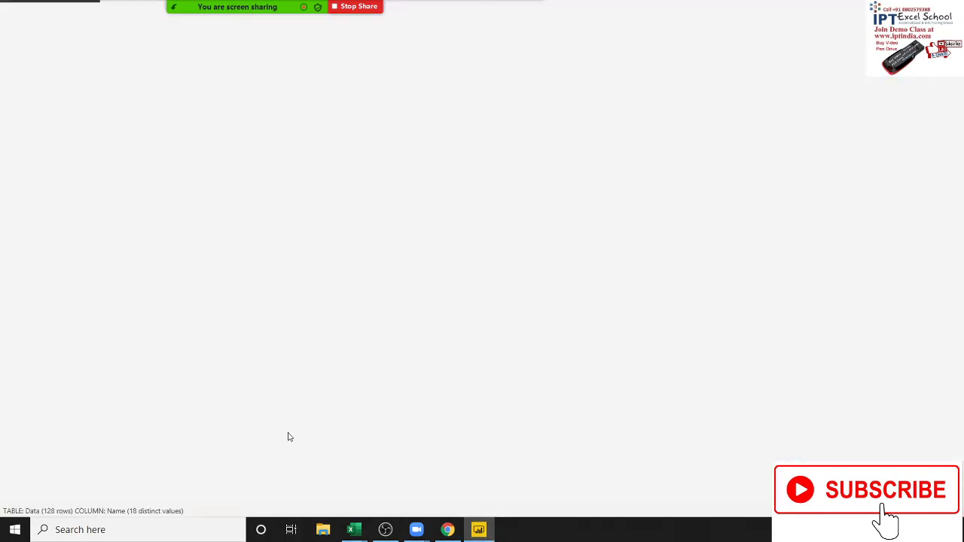
pyautogui.click(79, 178)
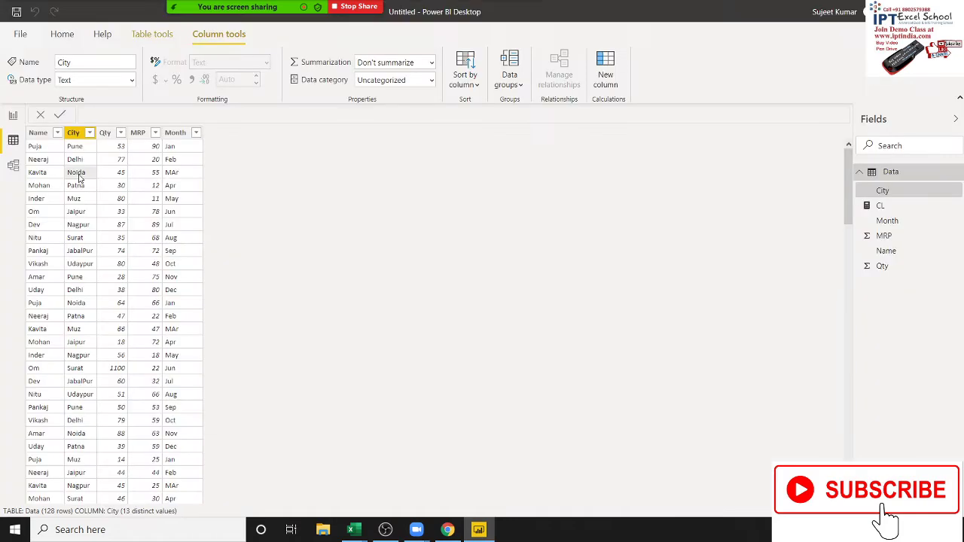
pyautogui.click(39, 132)
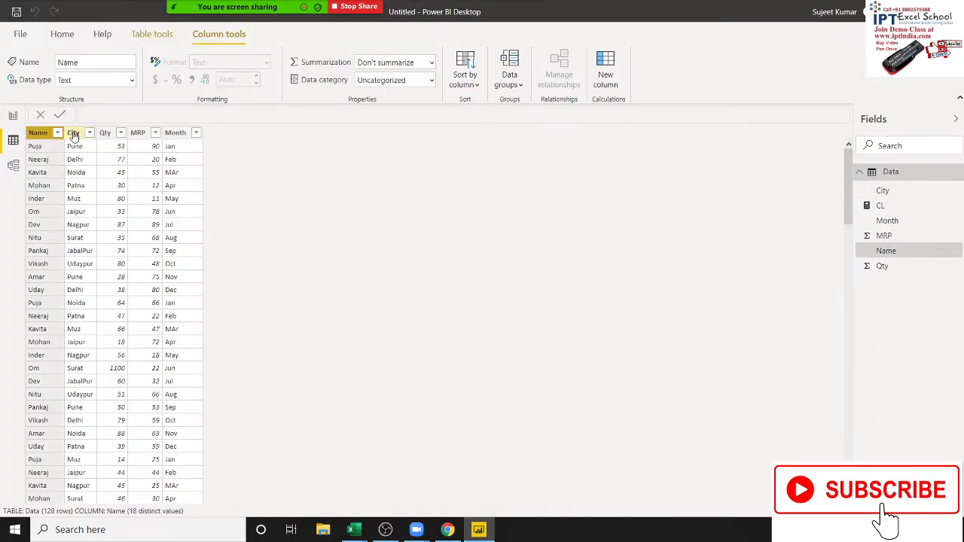
pyautogui.click(73, 133)
pyautogui.click(105, 134)
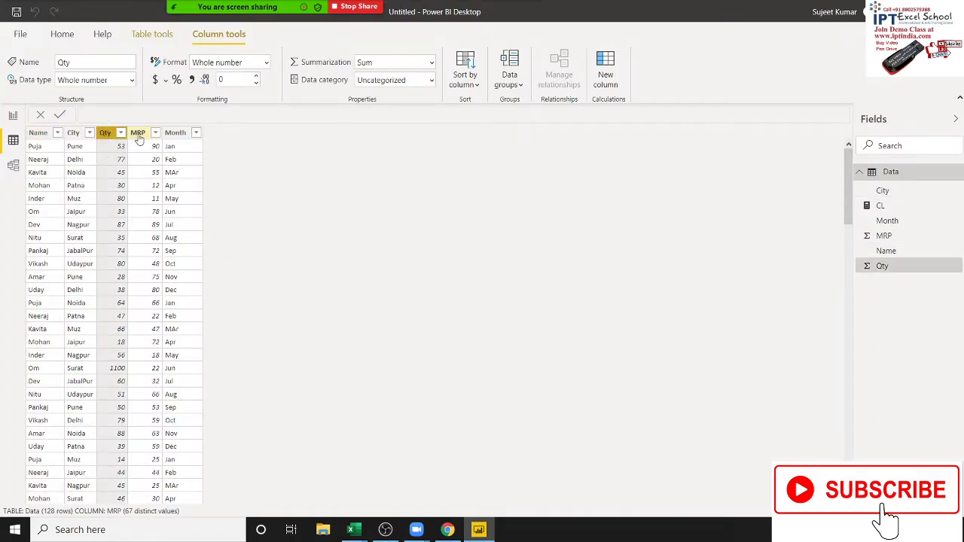
pyautogui.click(138, 133)
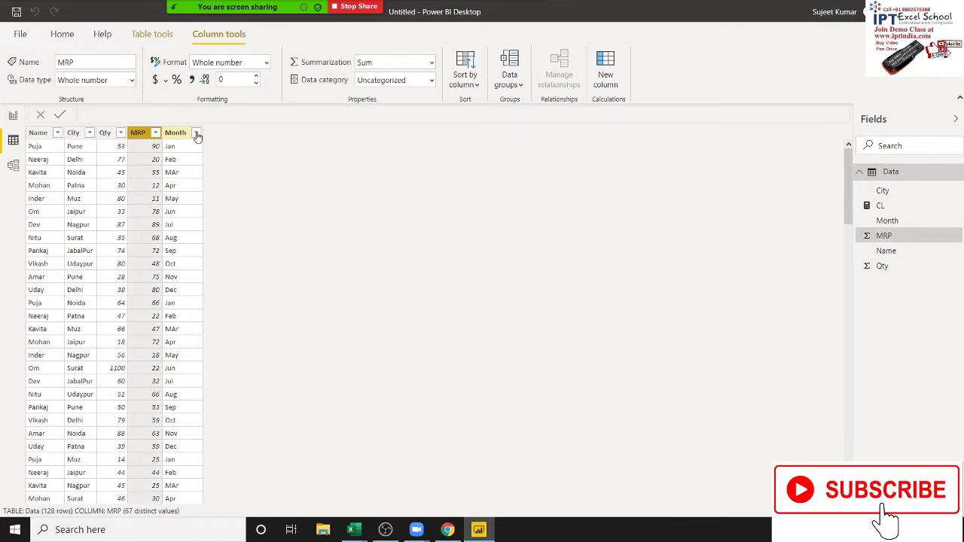
pyautogui.click(15, 116)
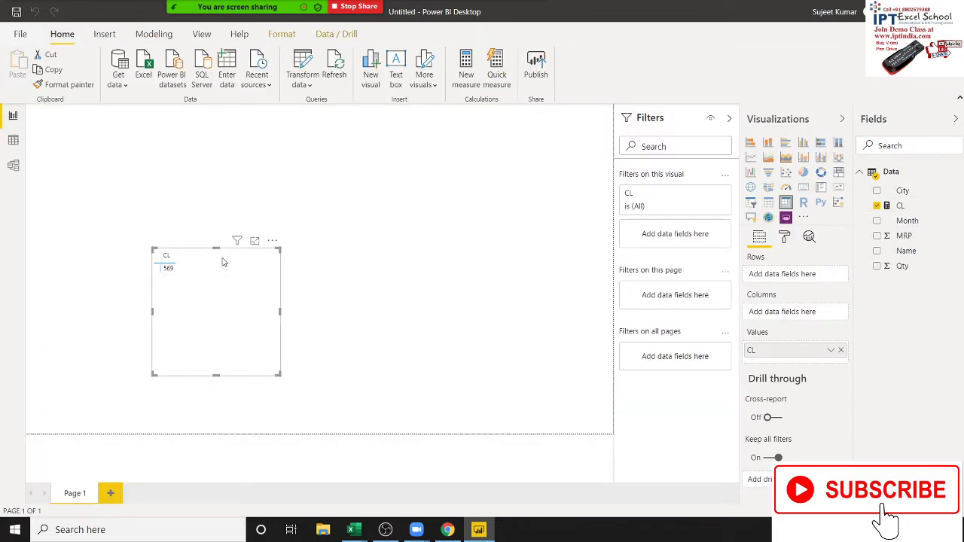
# - Replace the CL card with a matrix: Name in Rows, Qty in Values, City in Columns
pyautogui.press('Delete')
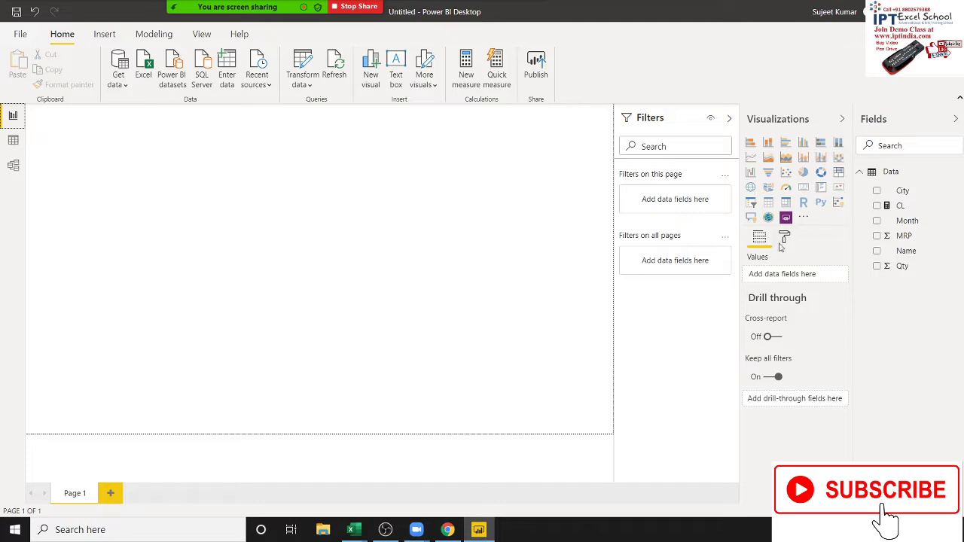
pyautogui.click(785, 204)
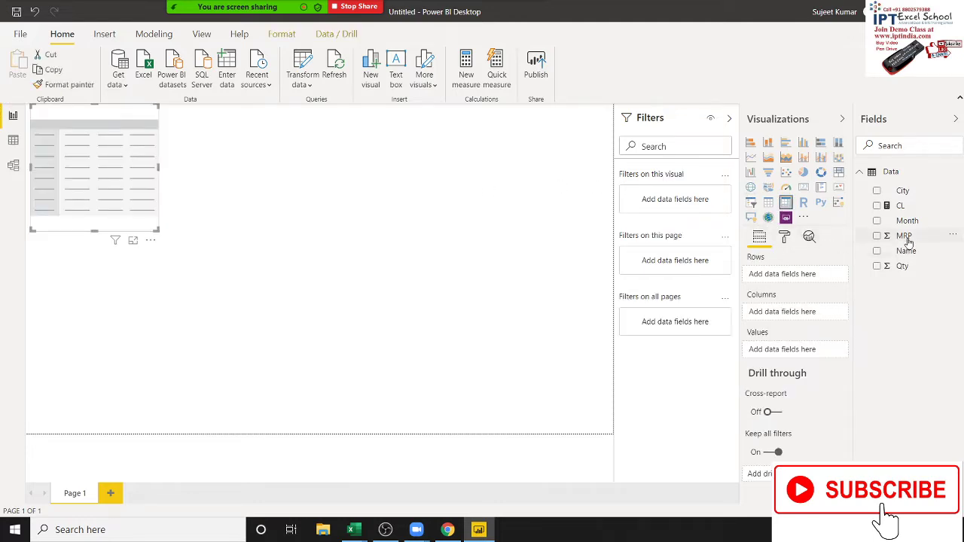
pyautogui.moveTo(905, 251); pyautogui.dragTo(121, 128)
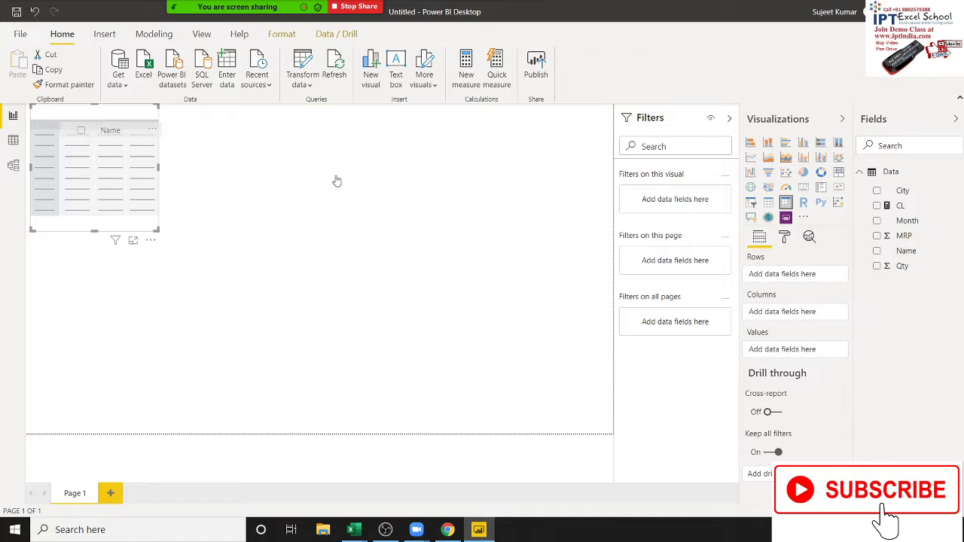
pyautogui.moveTo(901, 266); pyautogui.dragTo(135, 187)
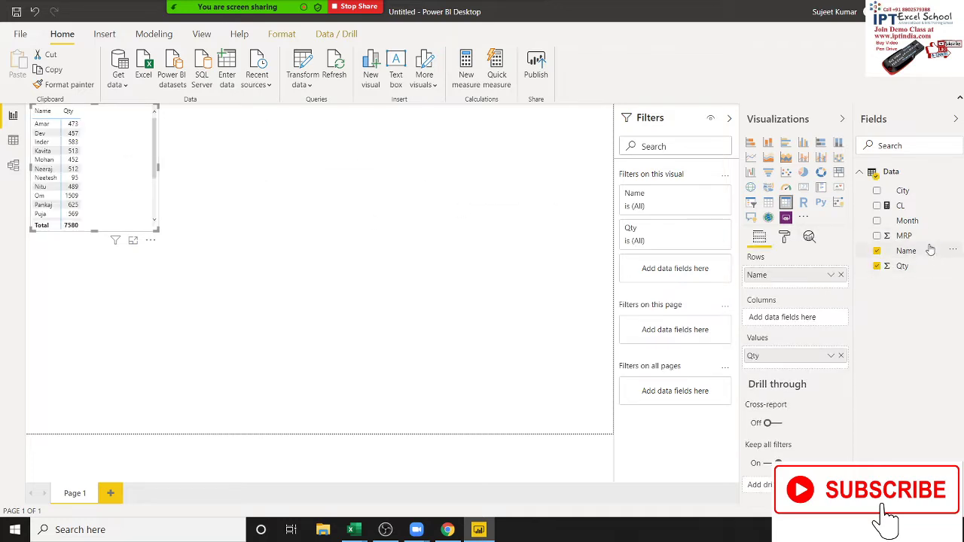
pyautogui.moveTo(919, 198); pyautogui.dragTo(90, 155)
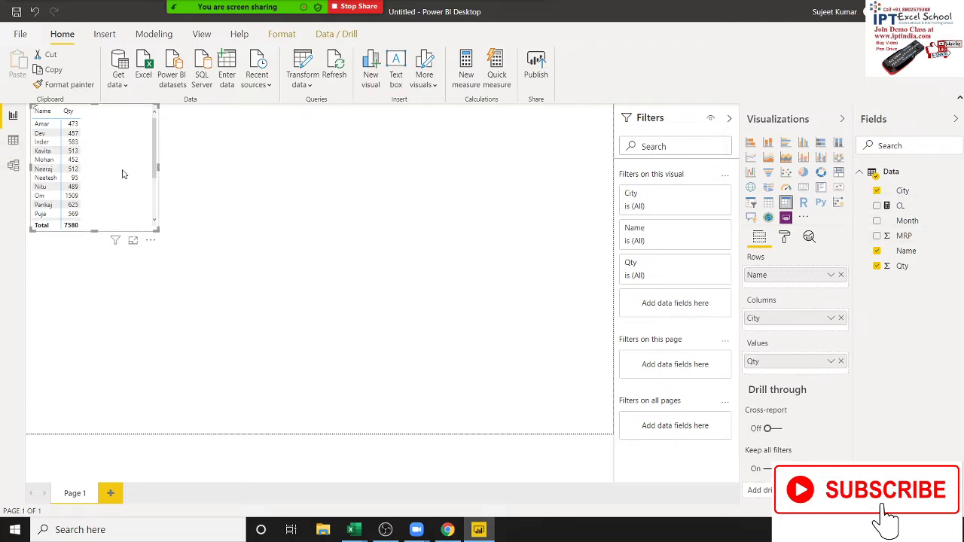
pyautogui.moveTo(157, 228); pyautogui.dragTo(291, 312)
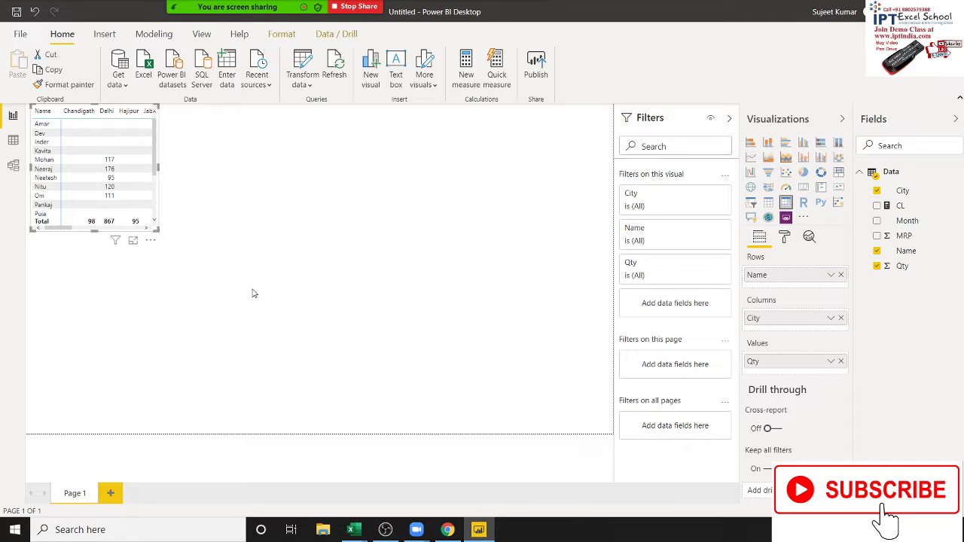
# - Convert the matrix to a table and remove City, leaving Name and Qty totalling 7580
pyautogui.click(291, 312)
pyautogui.moveTo(160, 204)
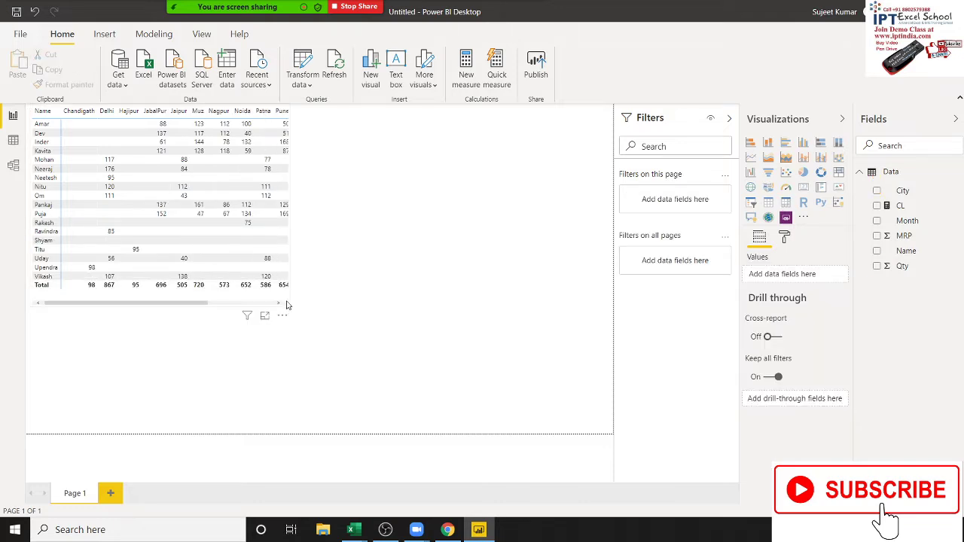
pyautogui.click(286, 299)
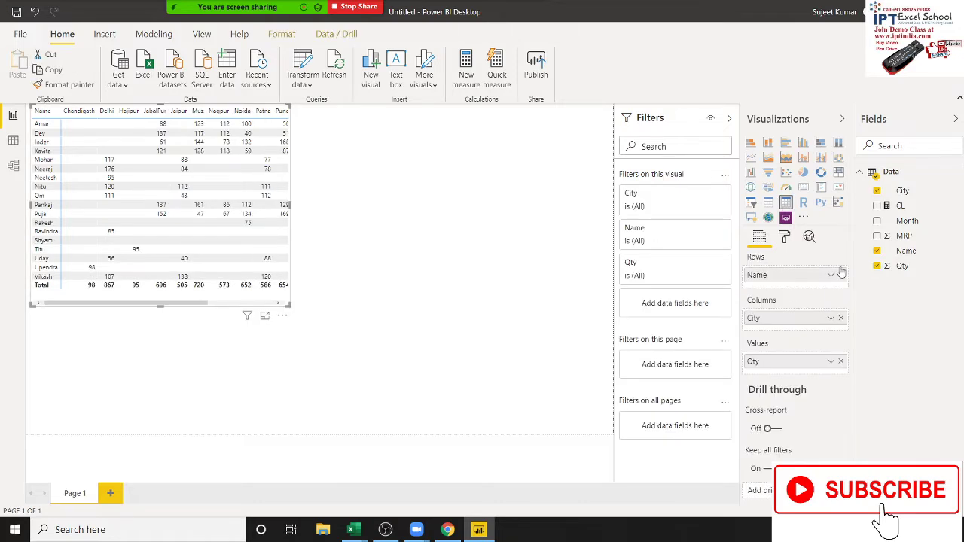
pyautogui.click(768, 202)
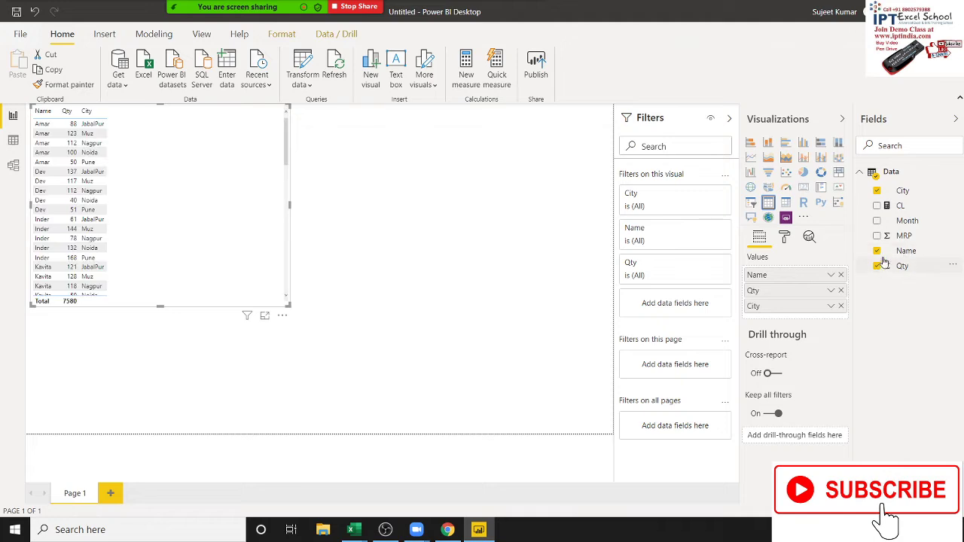
pyautogui.click(876, 191)
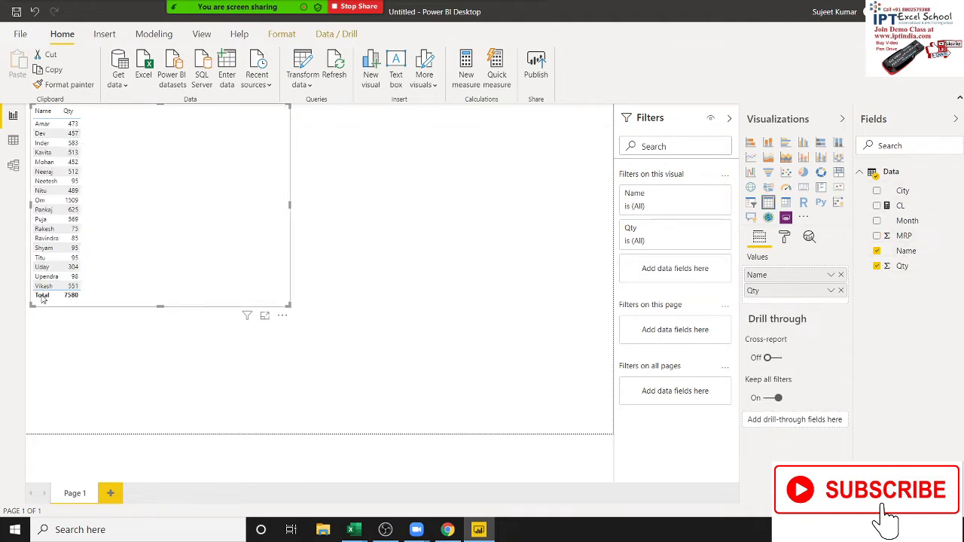
# - Check Qty's summarization options, then view the Data table's 128 rows
pyautogui.click(831, 291)
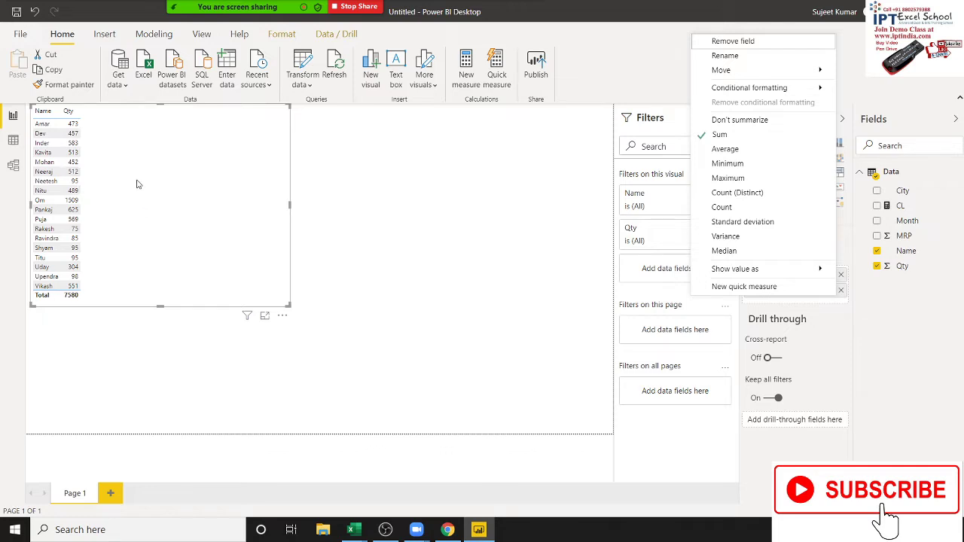
pyautogui.click(322, 190)
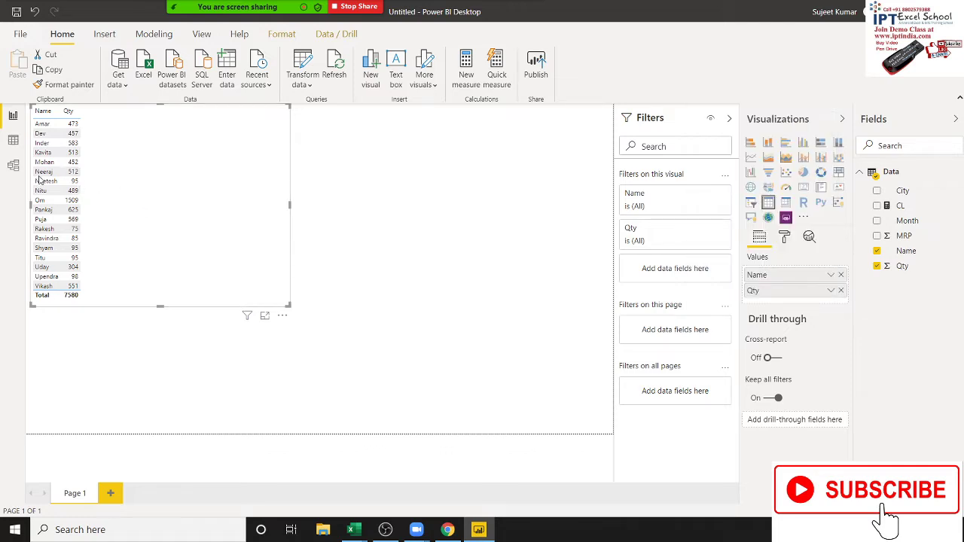
pyautogui.click(14, 141)
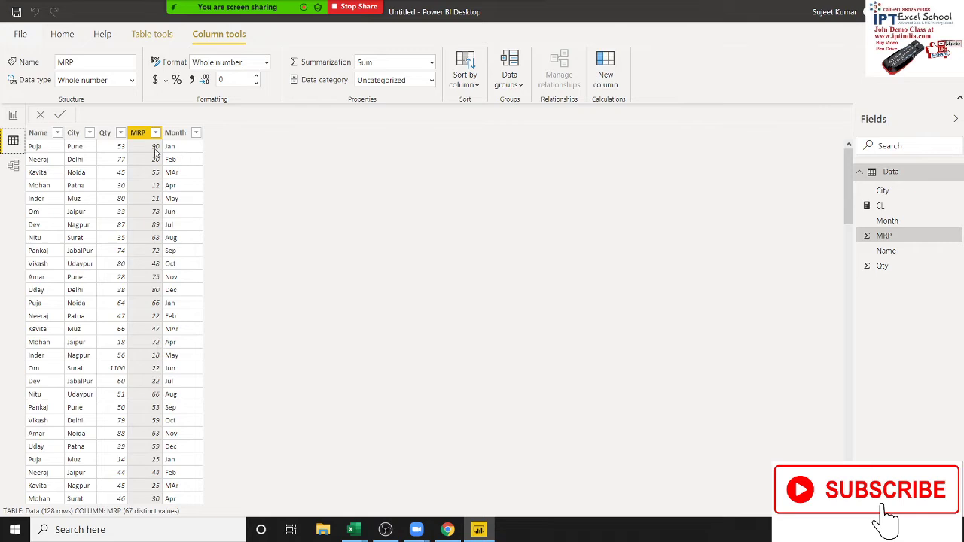
# - Inspect the Name, MRP, Month and Qty columns of the Data table
pyautogui.click(41, 150)
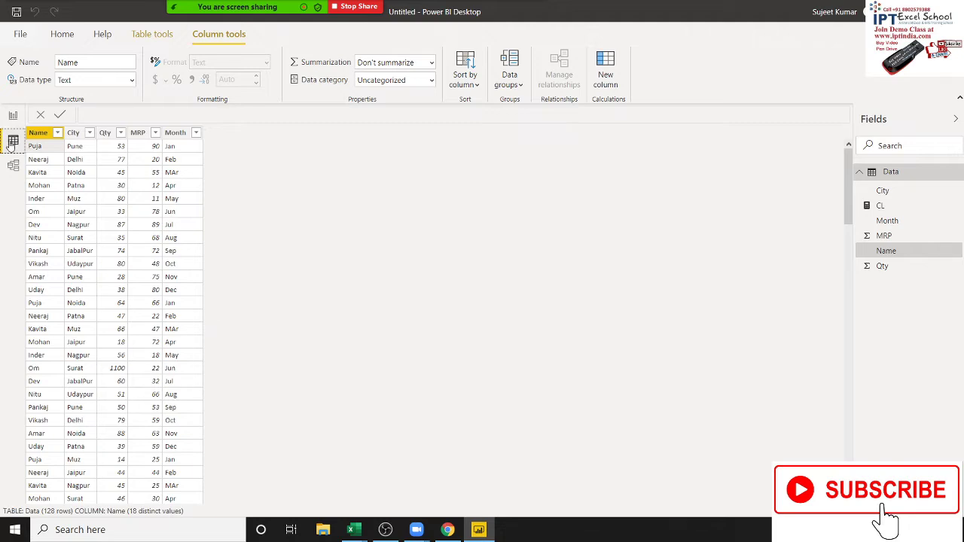
pyautogui.click(14, 119)
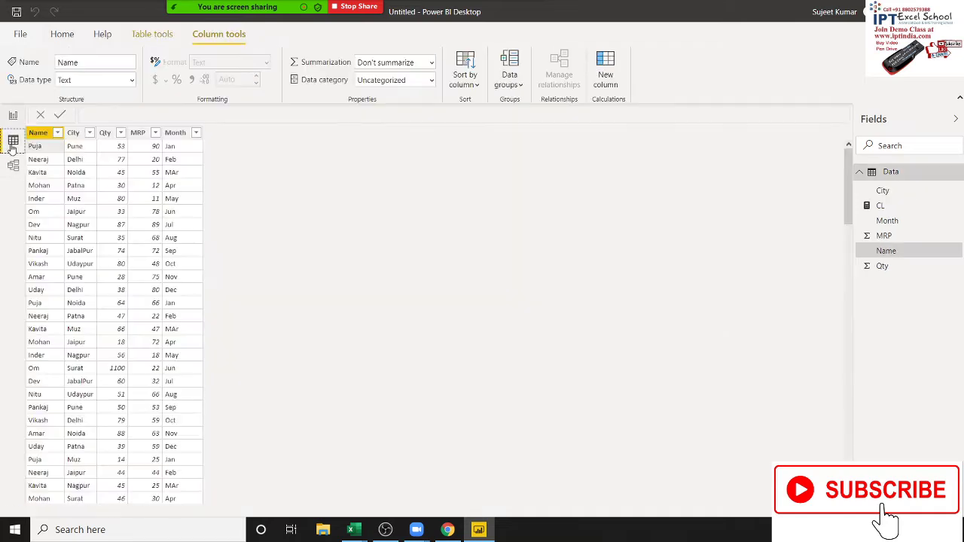
pyautogui.click(13, 140)
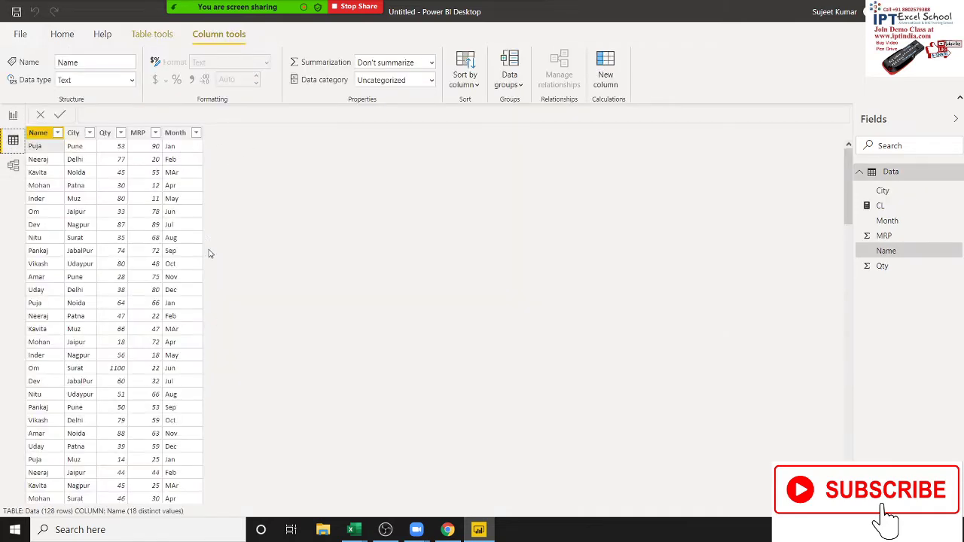
pyautogui.click(145, 147)
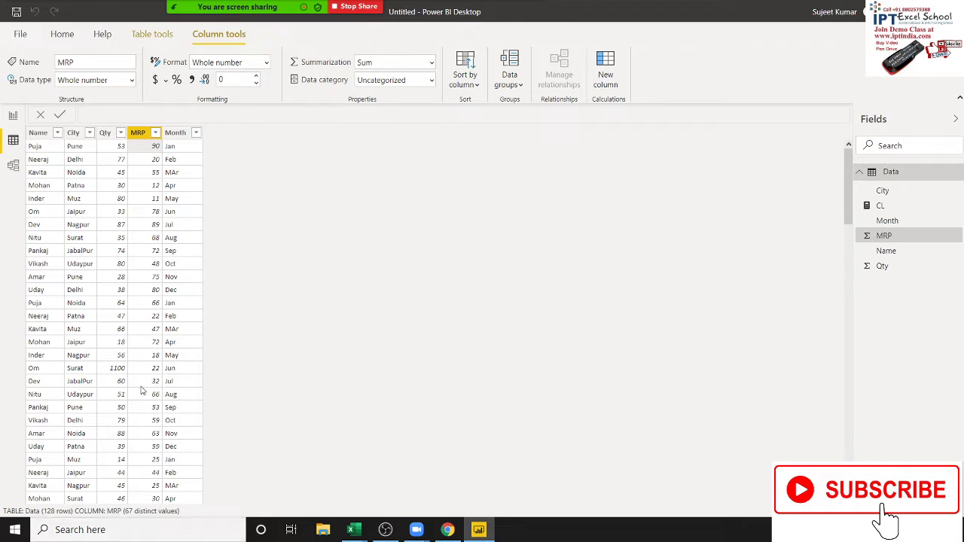
pyautogui.click(36, 134)
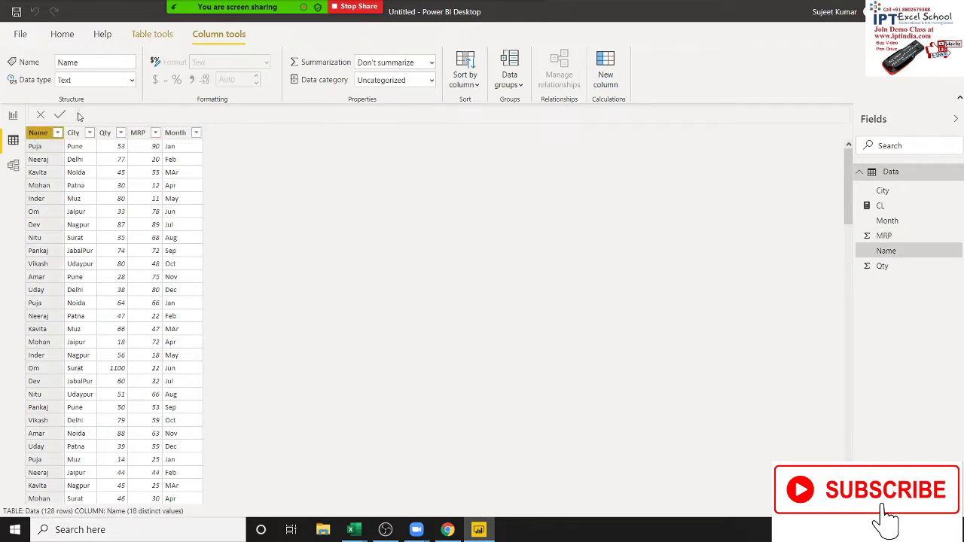
pyautogui.keyDown('shift'); pyautogui.click(170, 136); pyautogui.keyUp('shift')
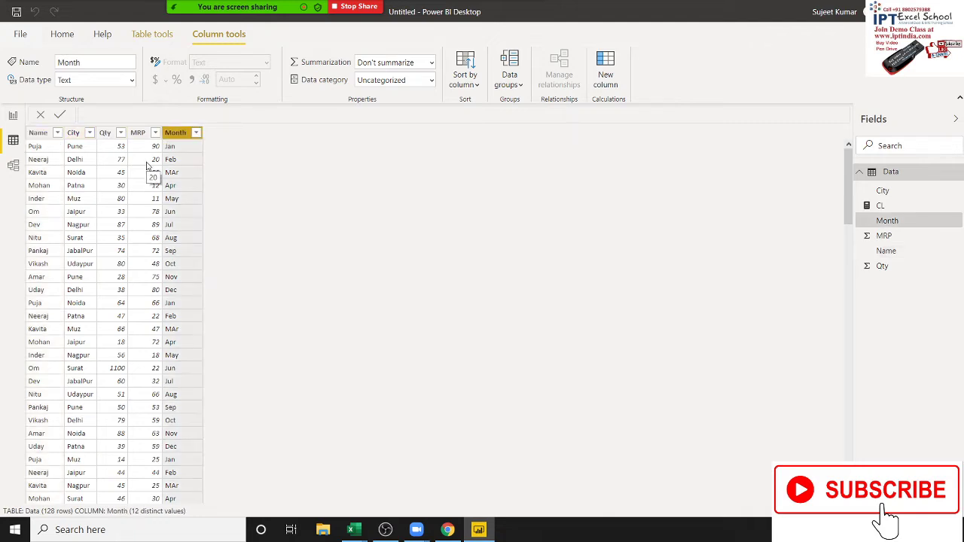
pyautogui.click(110, 134)
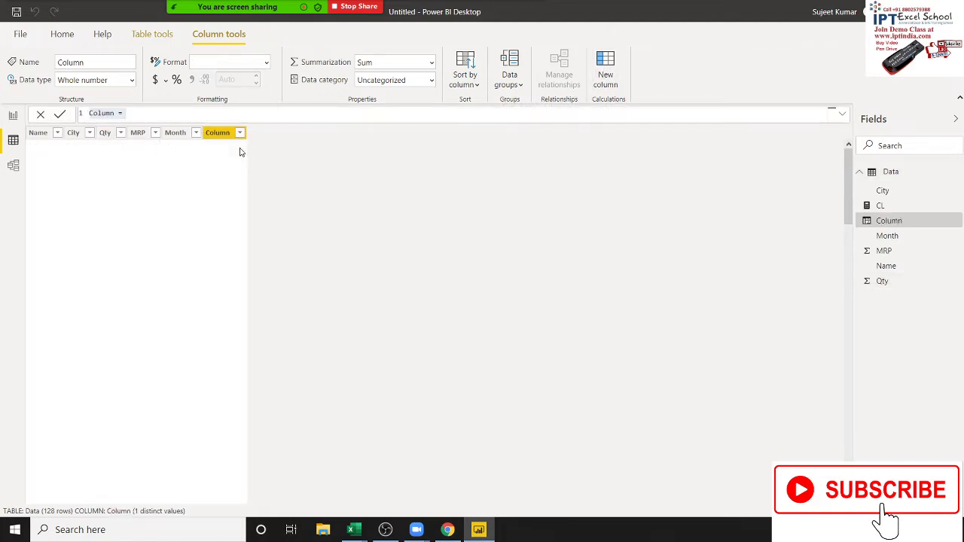
# - Rename the new column and set its formula to ALL(Data[Name])
pyautogui.doubleClick(100, 113)
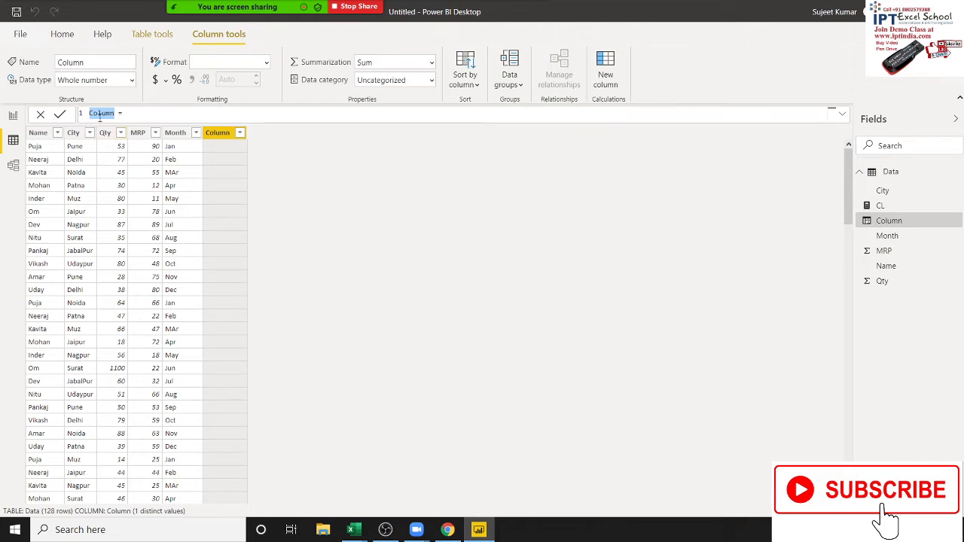
pyautogui.write('Mte')
pyautogui.click(104, 132)
pyautogui.write('al')
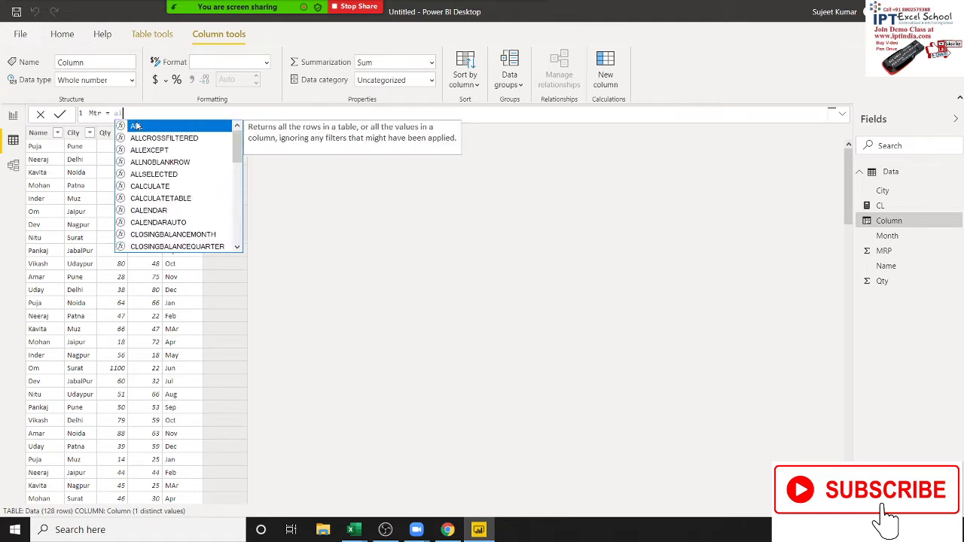
pyautogui.write('l')
pyautogui.press('Tab')
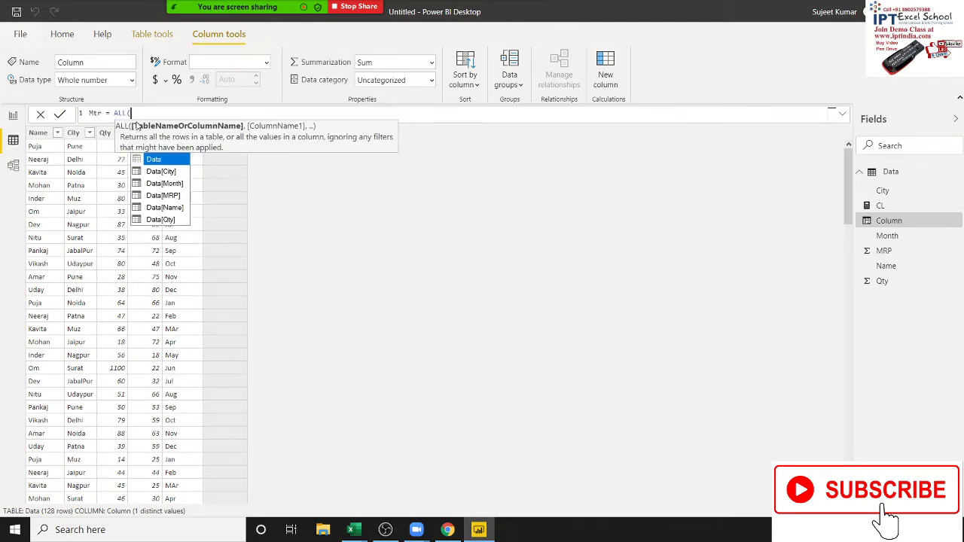
pyautogui.press('Down')
pyautogui.press('Down')
pyautogui.press('Down')
pyautogui.press('Down')
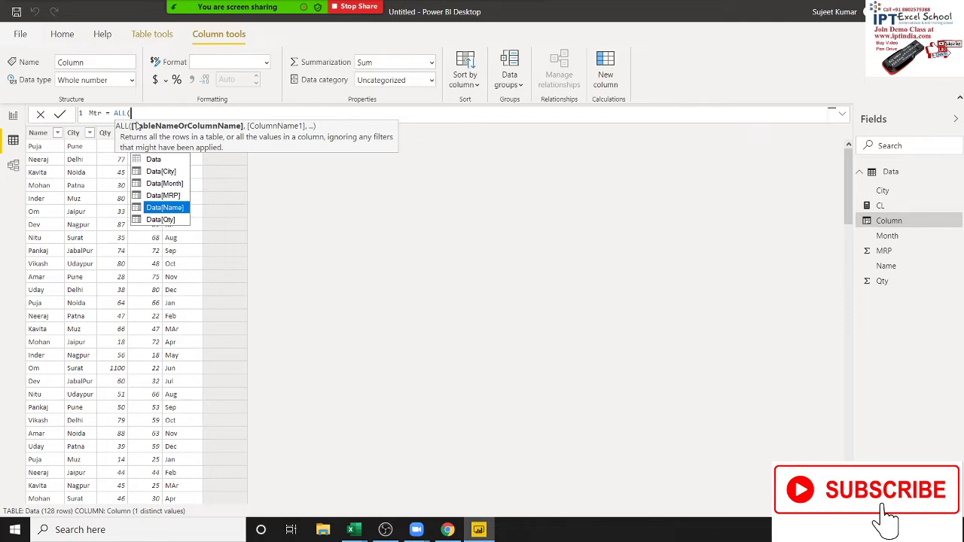
pyautogui.press('Tab')
pyautogui.write(')')
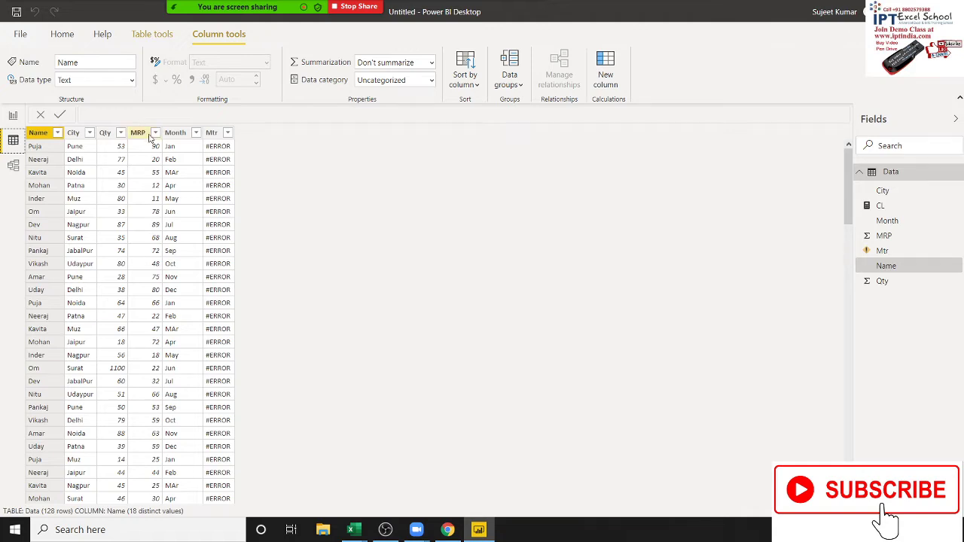
# - Delete the erroring Mtr column from the Data table
pyautogui.click(211, 134)
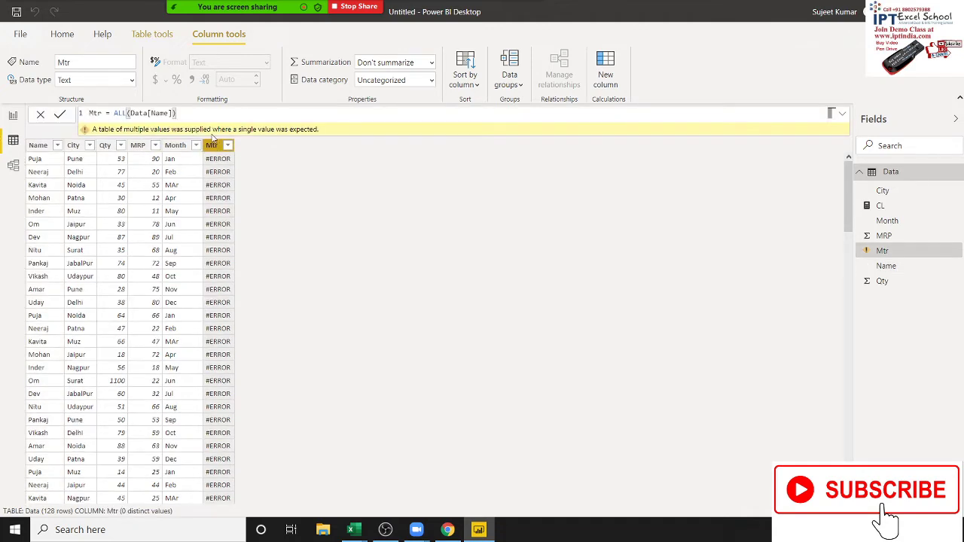
pyautogui.rightClick(215, 149)
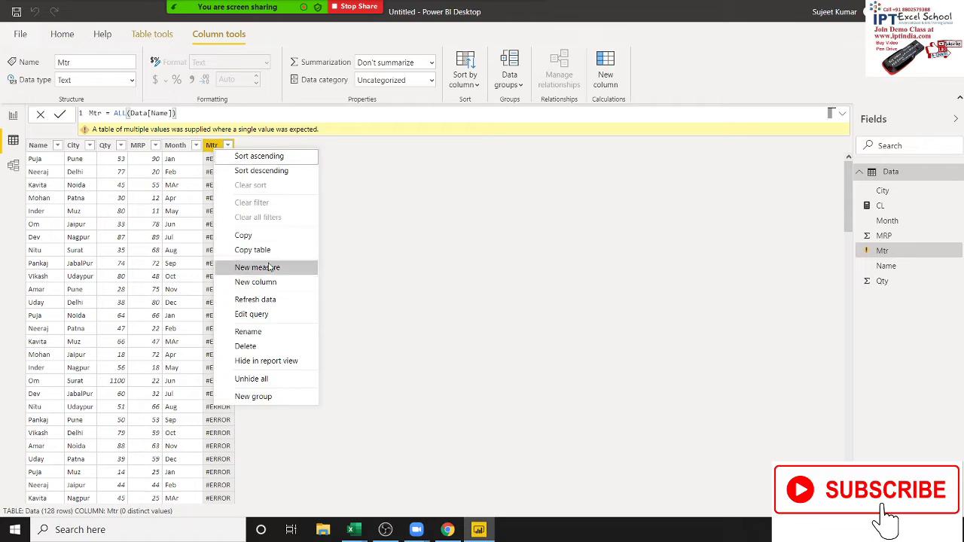
pyautogui.click(264, 347)
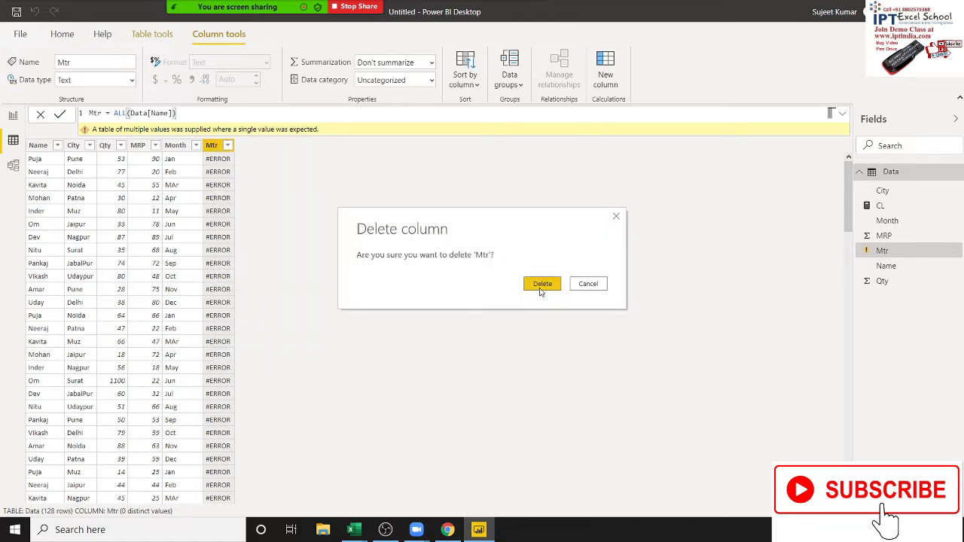
pyautogui.click(542, 290)
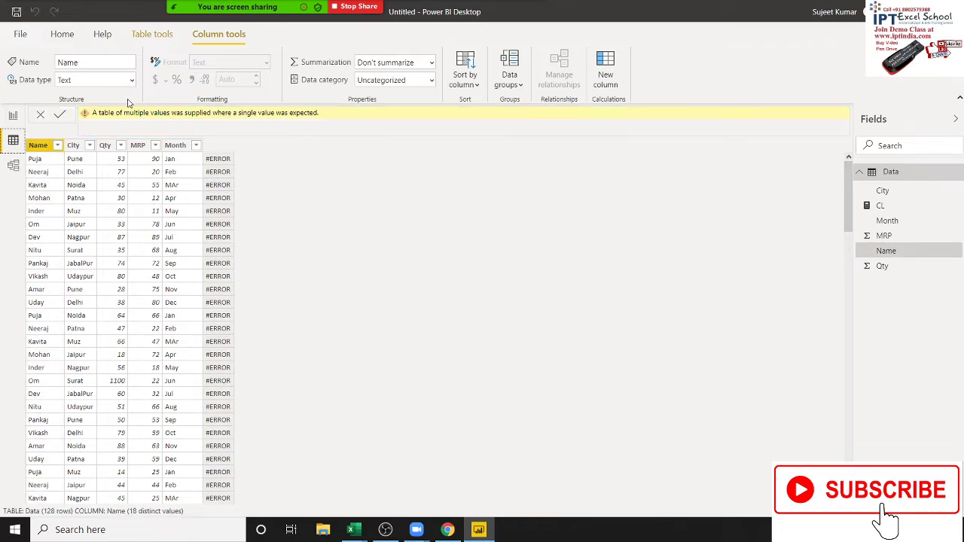
# - Create calculated table Mtr = ALL(Data[Name]) and view its 18 distinct names
pyautogui.click(151, 35)
pyautogui.click(346, 84)
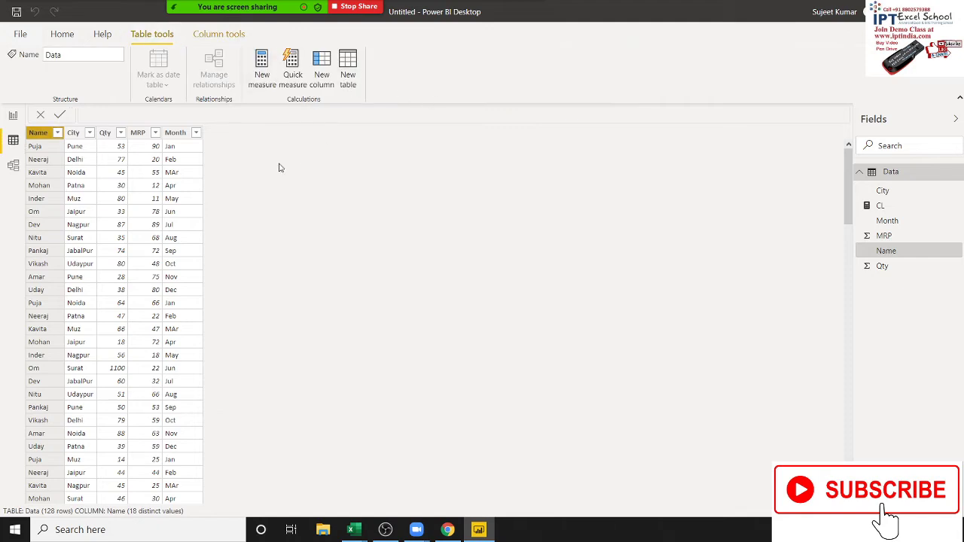
pyautogui.doubleClick(96, 115)
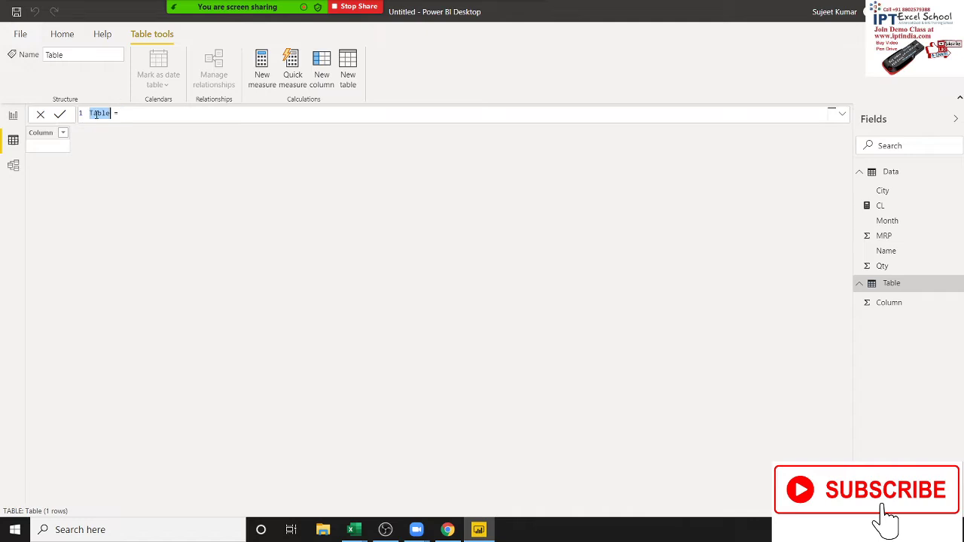
pyautogui.write('Mt')
pyautogui.write('r = AL')
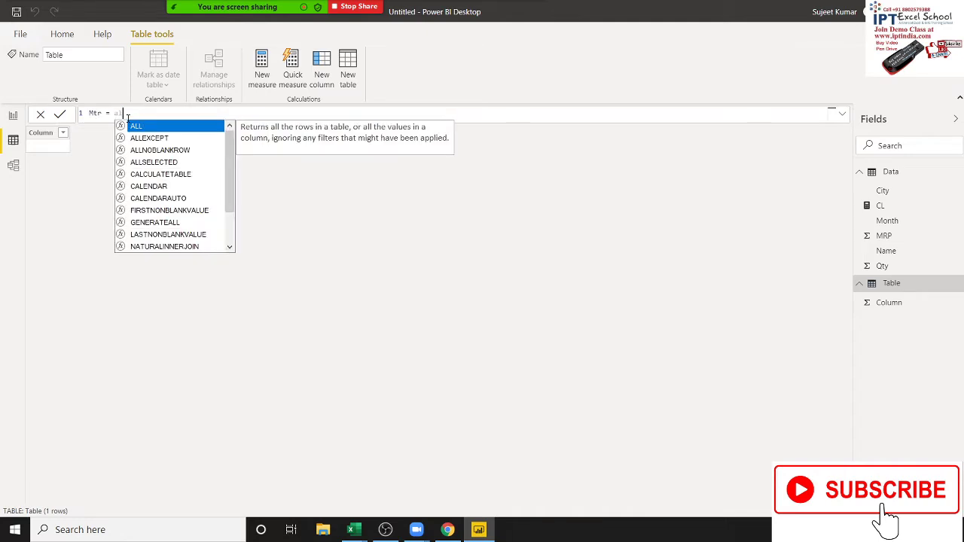
pyautogui.write('L(')
pyautogui.press('Down')
pyautogui.press('Down')
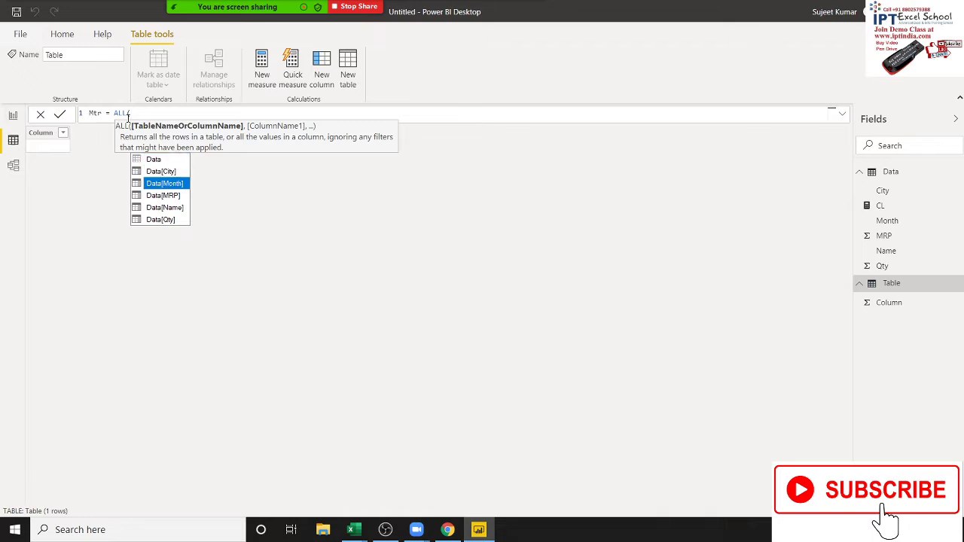
pyautogui.press('Down')
pyautogui.press('Down')
pyautogui.write(')')
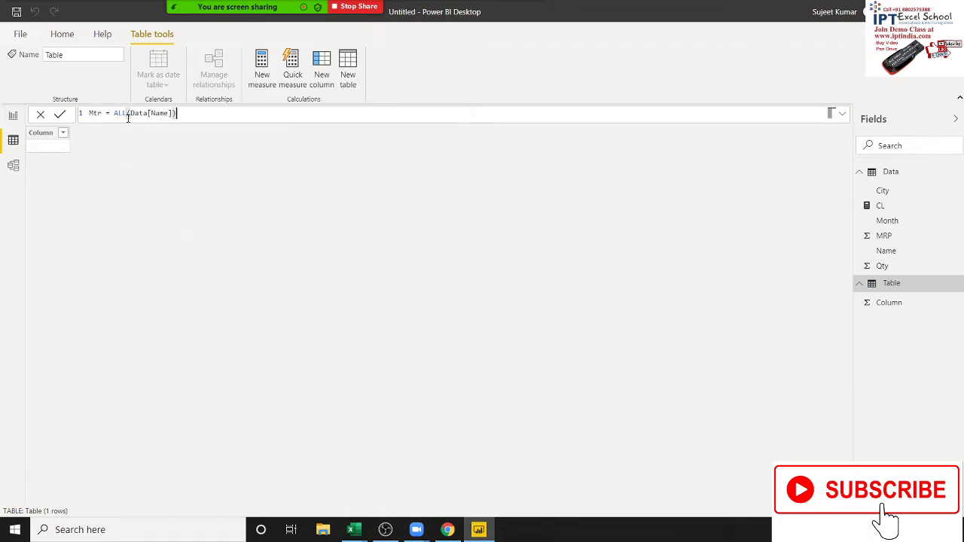
pyautogui.press('Return')
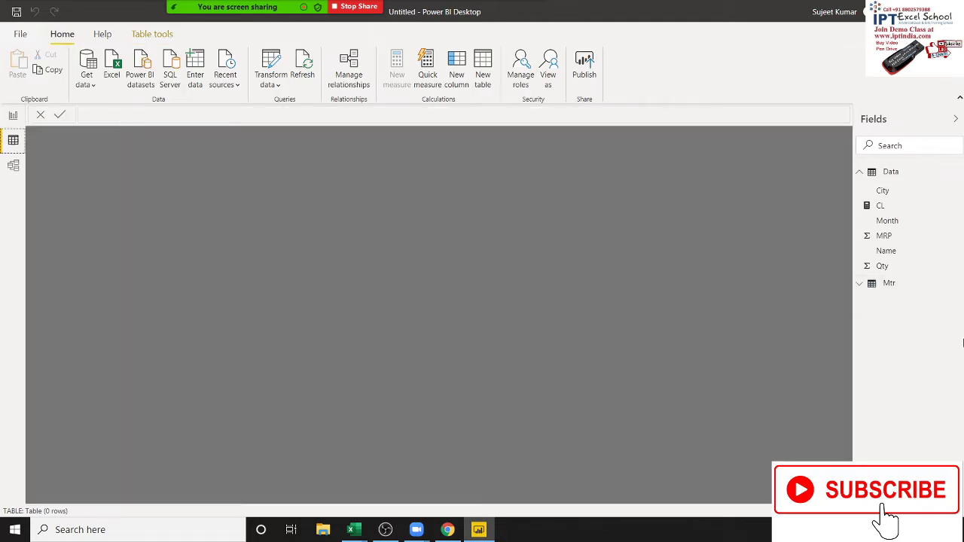
pyautogui.click(889, 284)
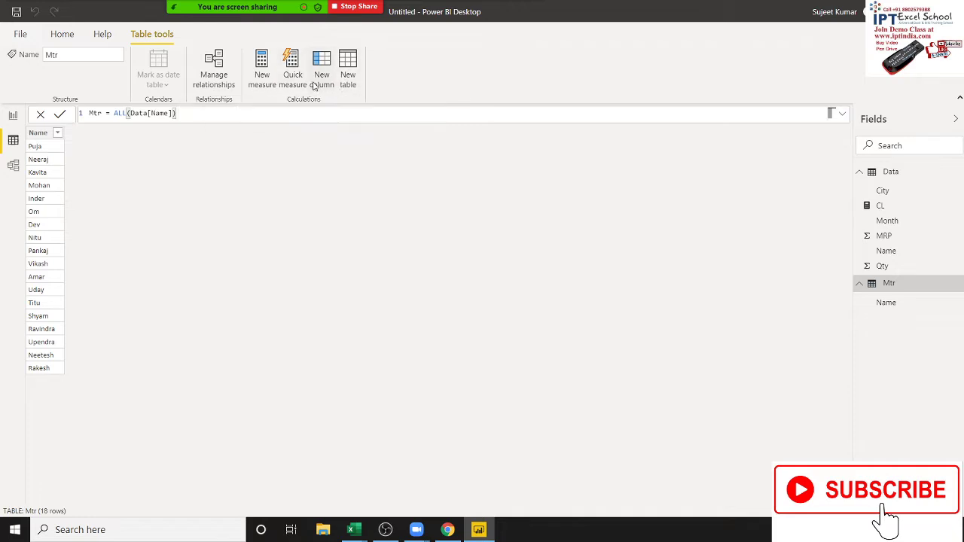
pyautogui.click(316, 87)
# - Begin the column formula Qty = CALCULATE(SUM(Data[Qty]), in the new Mtr column
pyautogui.doubleClick(102, 113)
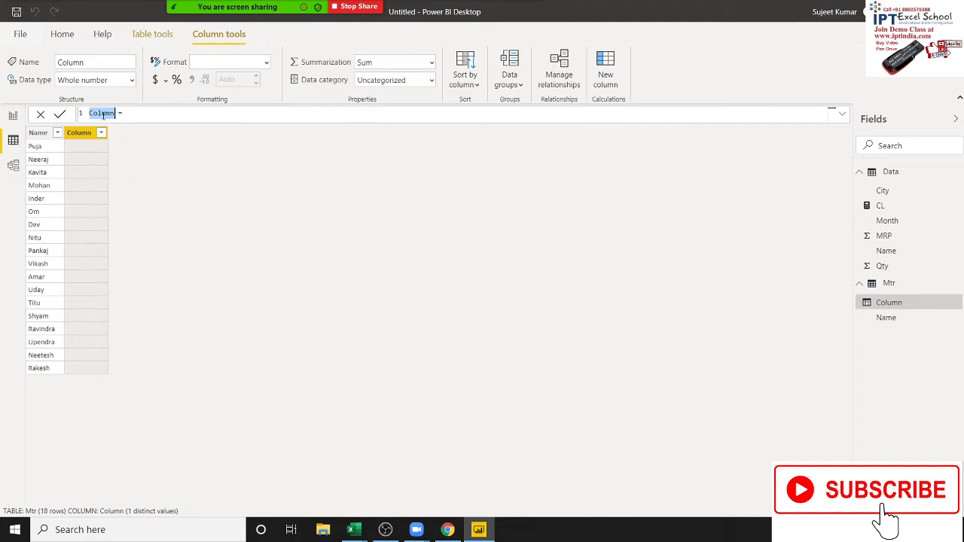
pyautogui.write('Qt')
pyautogui.write('y =')
pyautogui.write('su')
pyautogui.press('BackSpace')
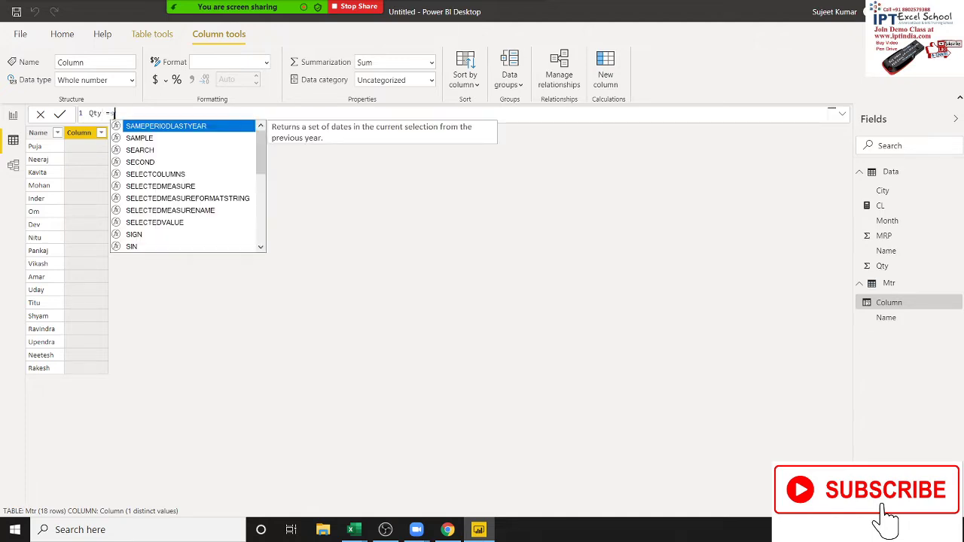
pyautogui.press('BackSpace')
pyautogui.write('cal')
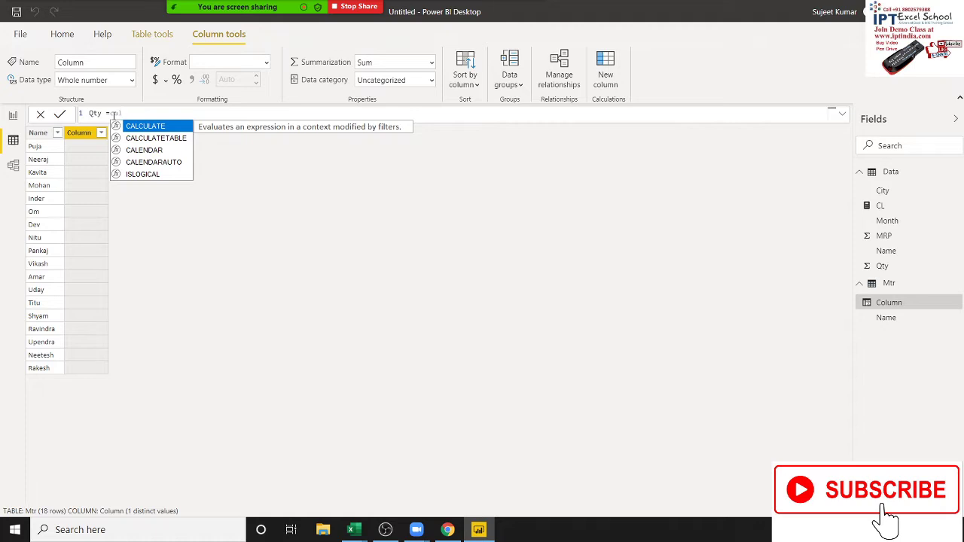
pyautogui.press('Tab')
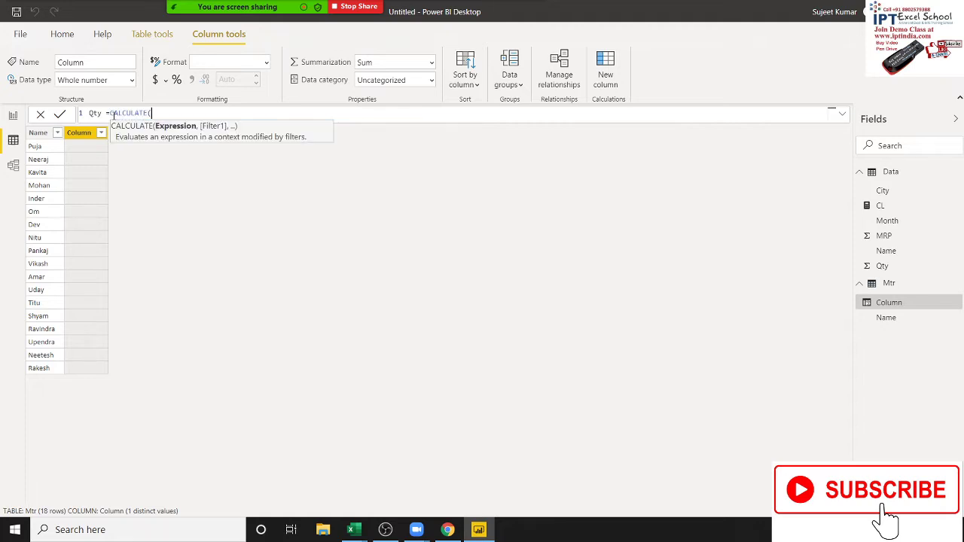
pyautogui.write('sum')
pyautogui.press('Tab')
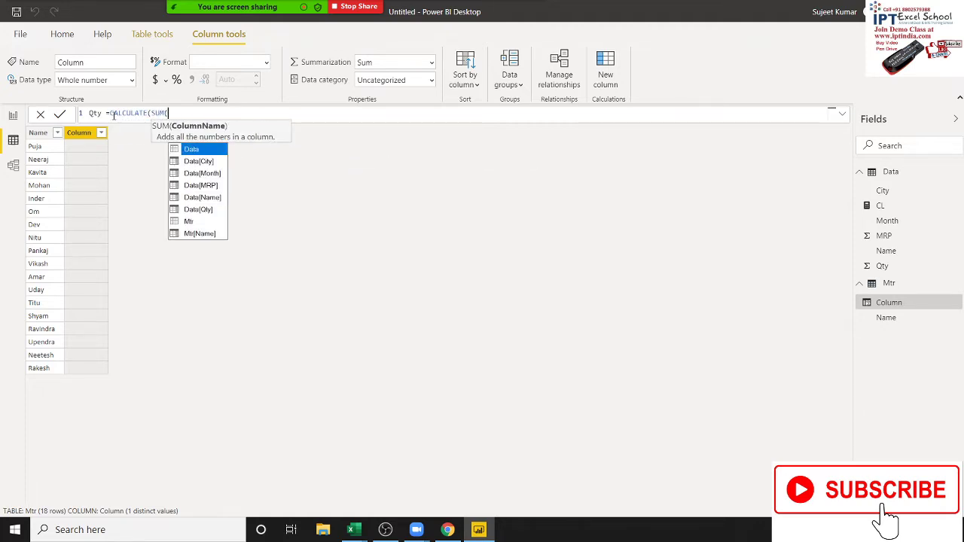
pyautogui.press('Down')
pyautogui.press('Down')
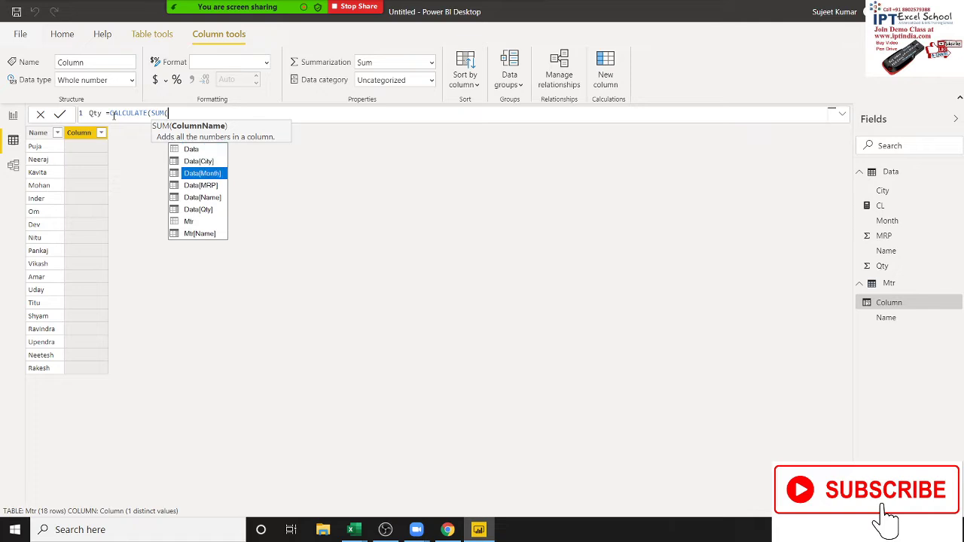
pyautogui.press('Down')
pyautogui.press('Down')
pyautogui.press('Down')
pyautogui.press('Tab')
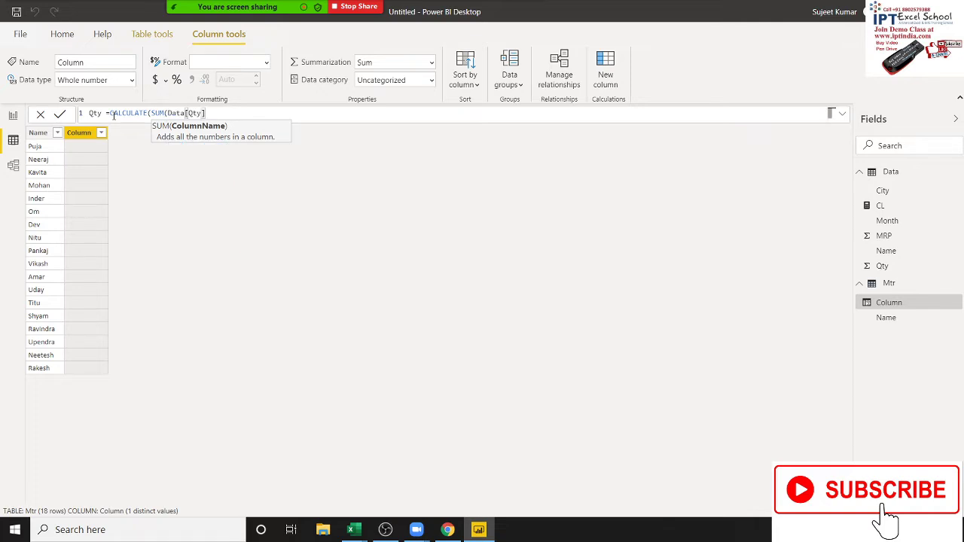
pyautogui.write('),')
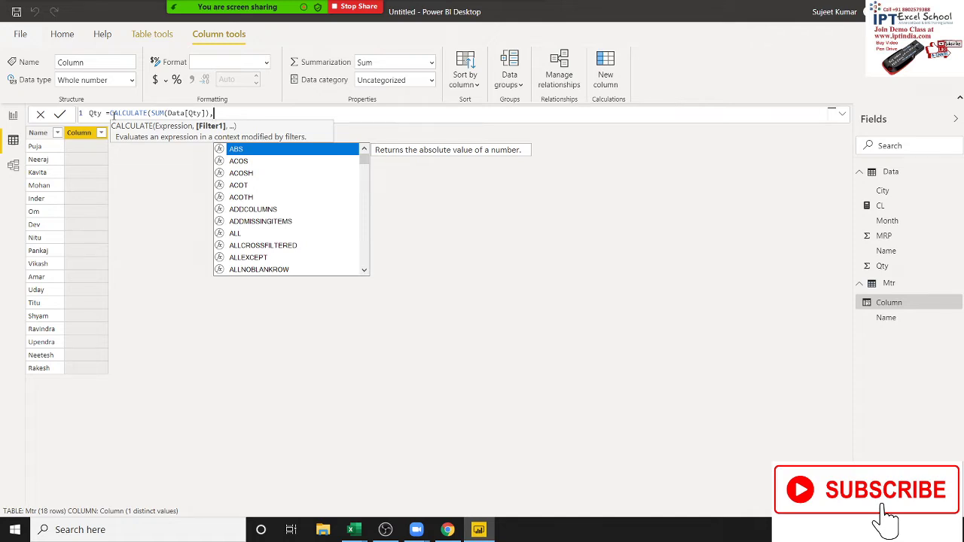
# - Complete the CALCULATE filter Data[Name]=Mtr[Name] and commit the Qty formula
pyautogui.write('d')
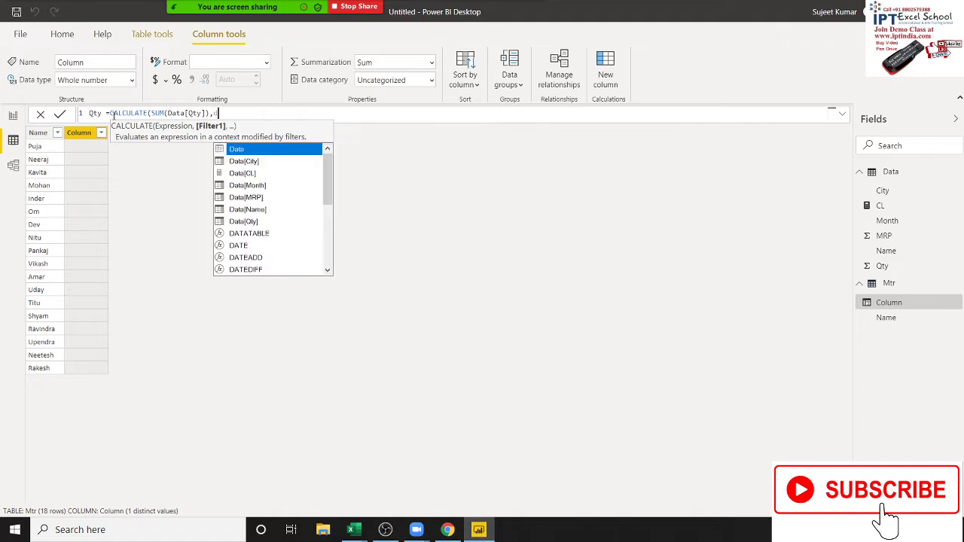
pyautogui.write('ata')
pyautogui.press('Down')
pyautogui.press('Down')
pyautogui.press('Down')
pyautogui.press('Down')
pyautogui.press('Down')
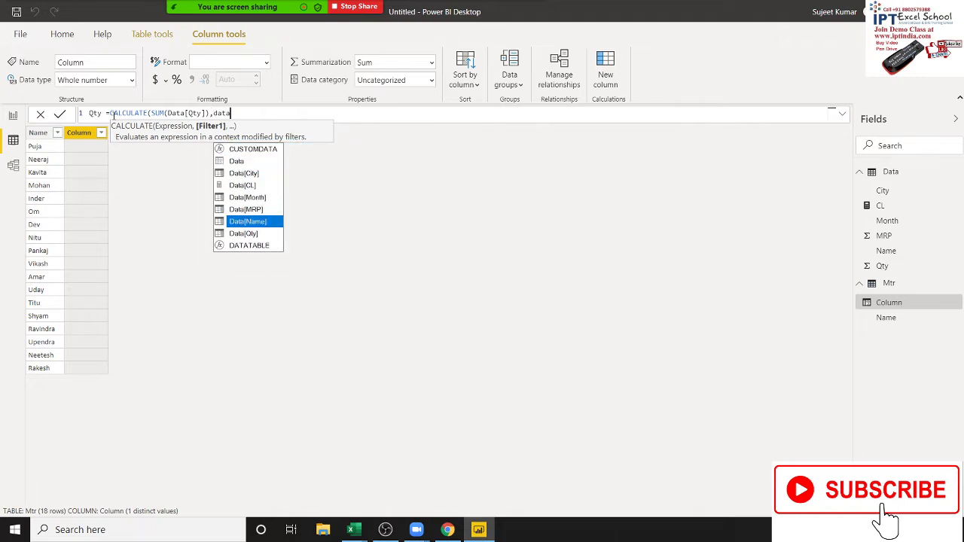
pyautogui.press('Tab')
pyautogui.write('=')
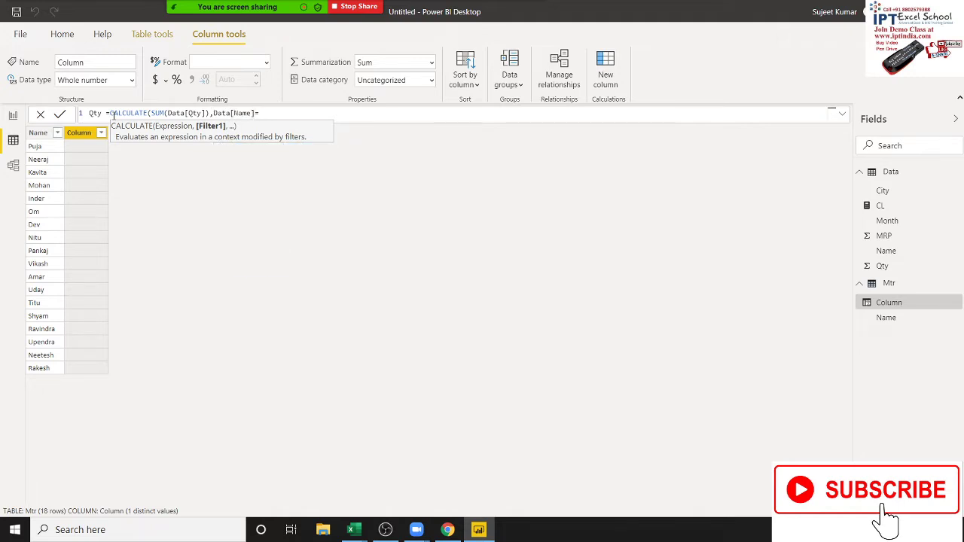
pyautogui.write('mr')
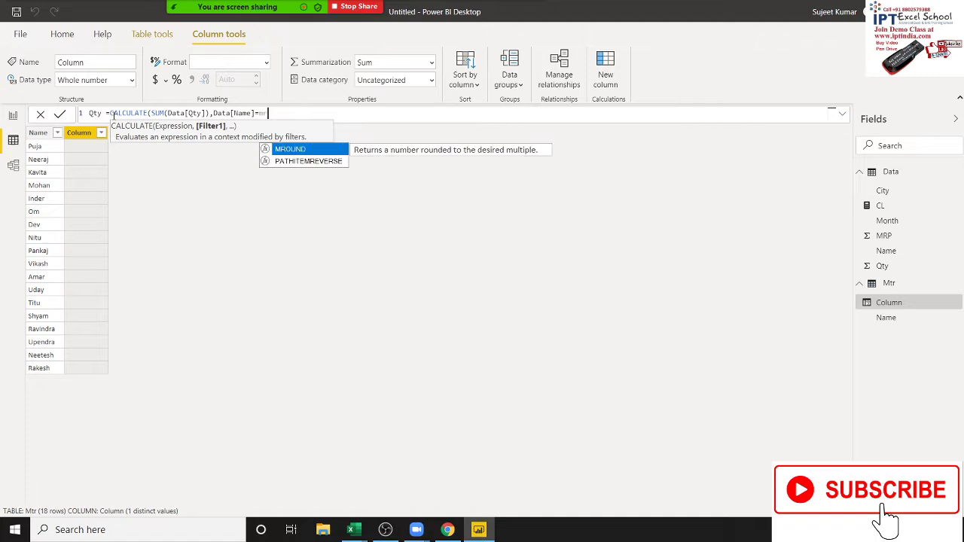
pyautogui.press('BackSpace')
pyautogui.write('t')
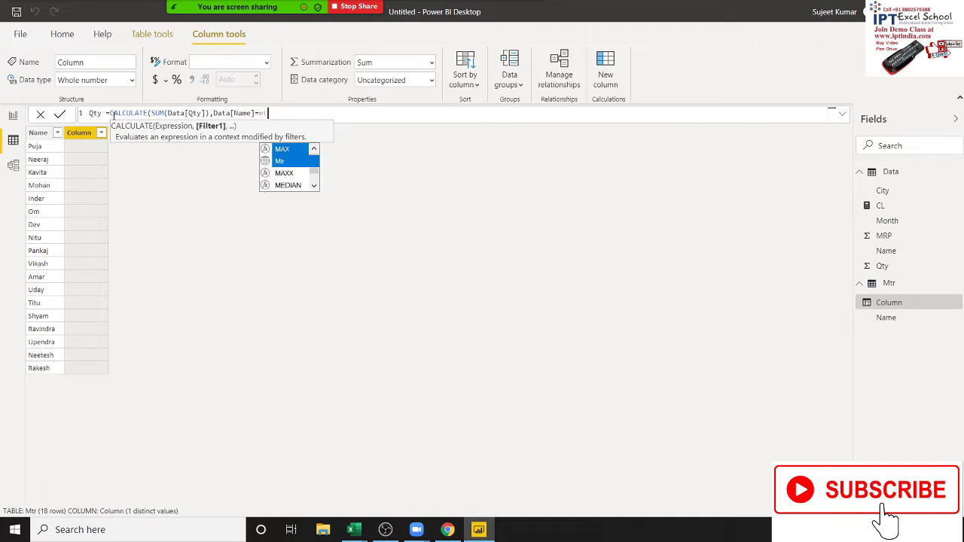
pyautogui.write('r')
pyautogui.press('Down')
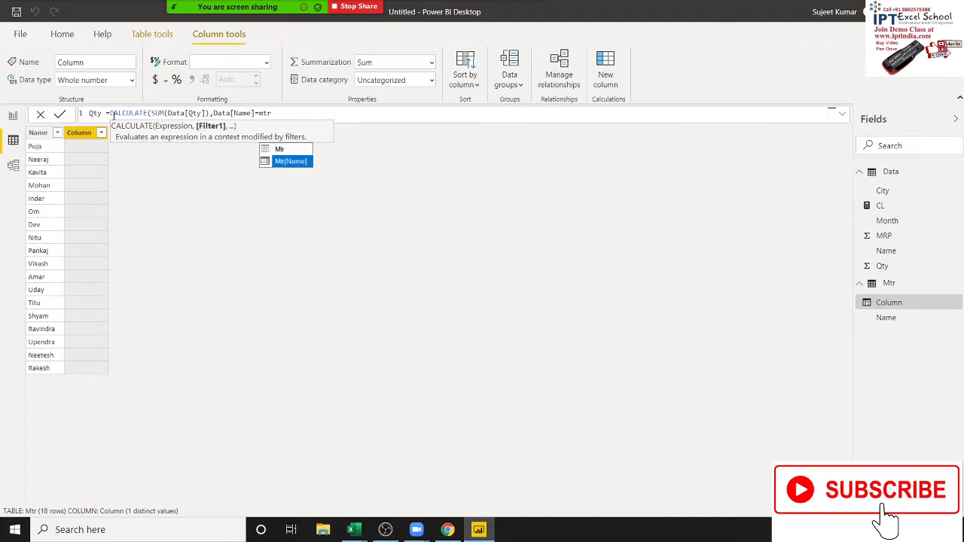
pyautogui.press('Tab')
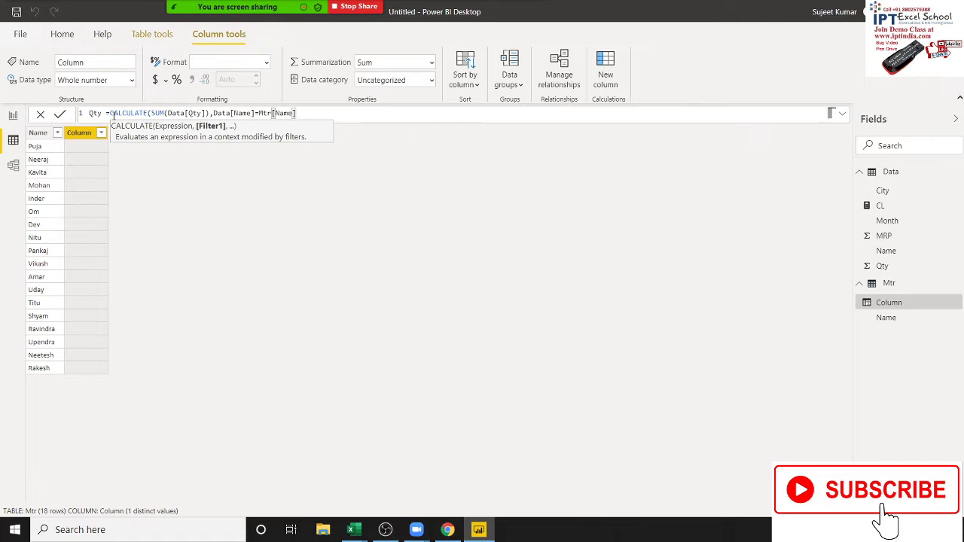
pyautogui.write(')')
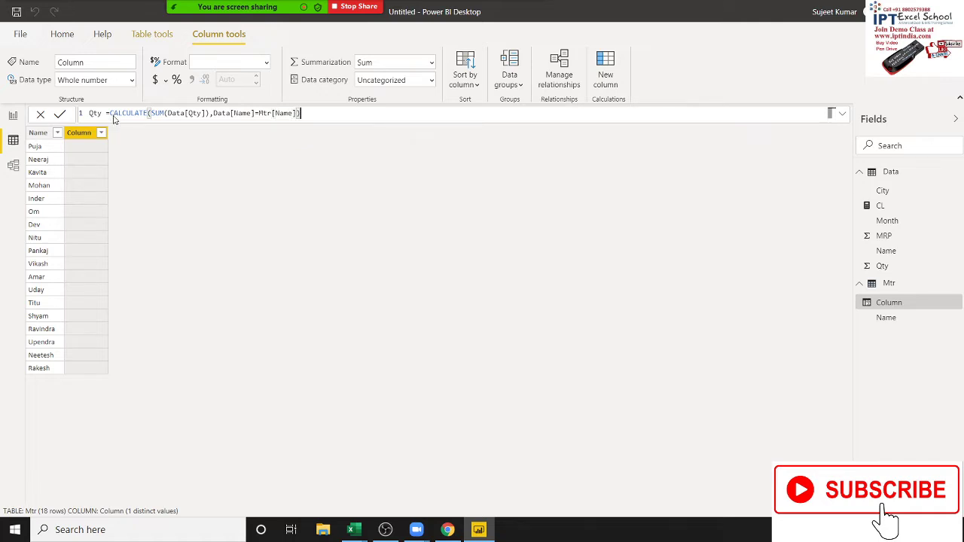
pyautogui.press('Return')
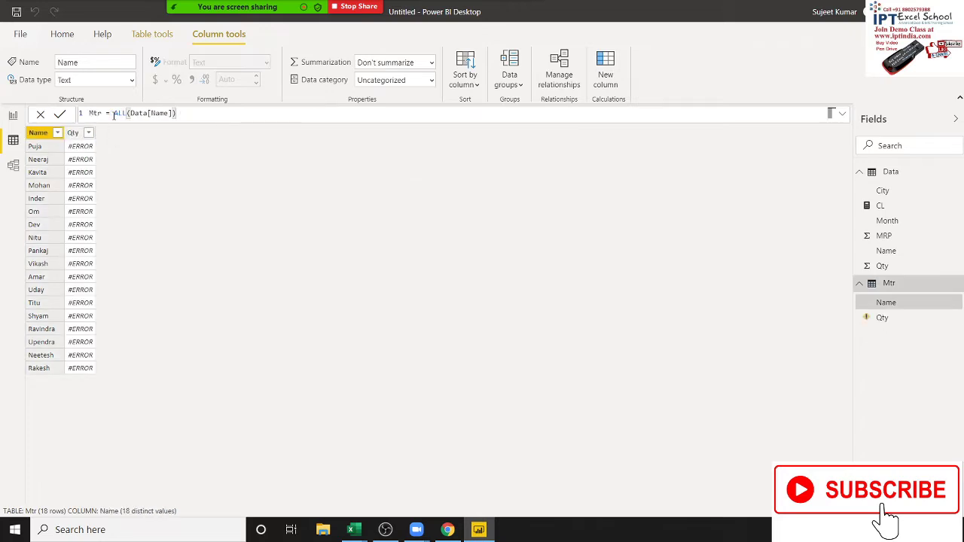
# - Rewrite the Qty formula to start with SUMX(FILTER(Data,
pyautogui.click(88, 149)
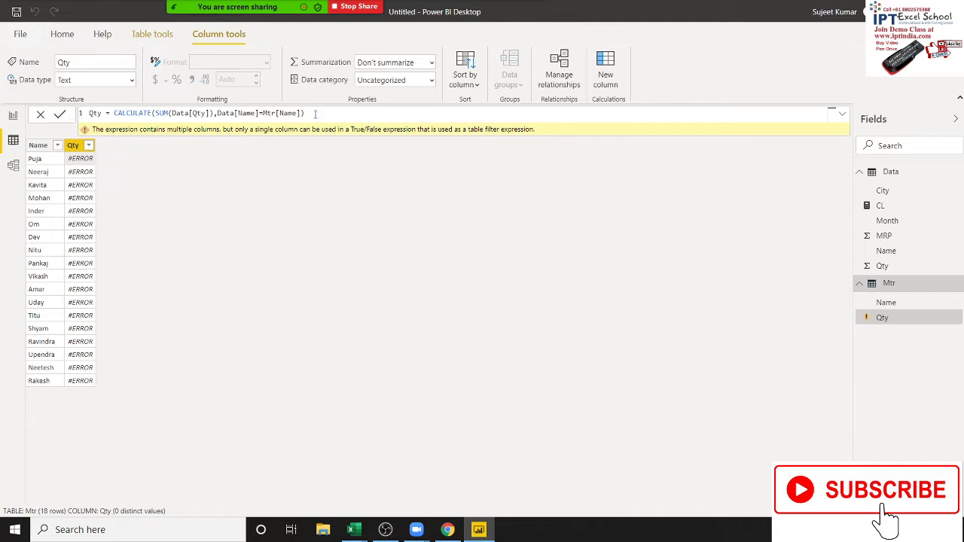
pyautogui.press('BackSpace')
pyautogui.press('BackSpace')
pyautogui.press('BackSpace')
pyautogui.press('BackSpace')
pyautogui.press('BackSpace')
pyautogui.press('BackSpace')
pyautogui.press('BackSpace')
pyautogui.press('BackSpace')
pyautogui.press('BackSpace')
pyautogui.press('BackSpace')
pyautogui.press('BackSpace')
pyautogui.press('BackSpace')
pyautogui.press('BackSpace')
pyautogui.press('BackSpace')
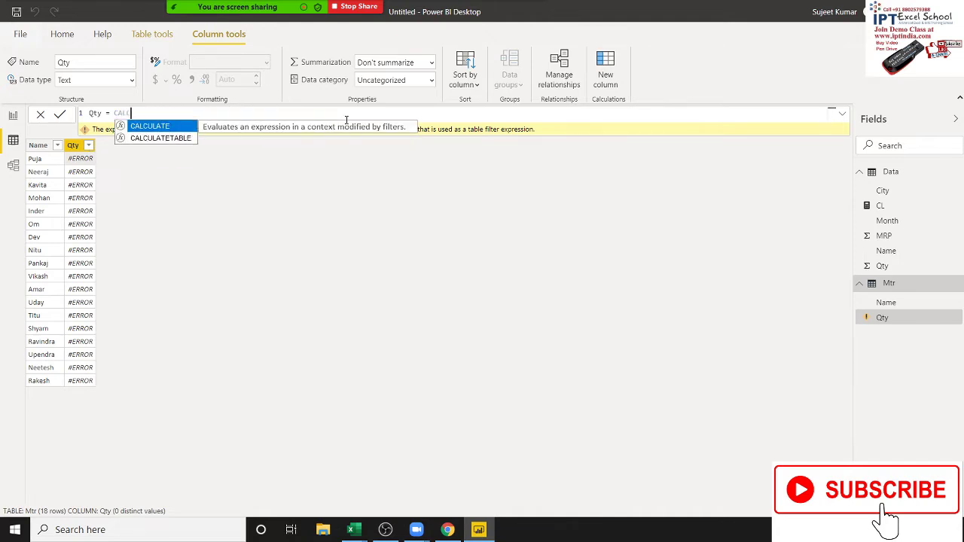
pyautogui.press('BackSpace')
pyautogui.press('BackSpace')
pyautogui.press('BackSpace')
pyautogui.press('BackSpace')
pyautogui.write('sum')
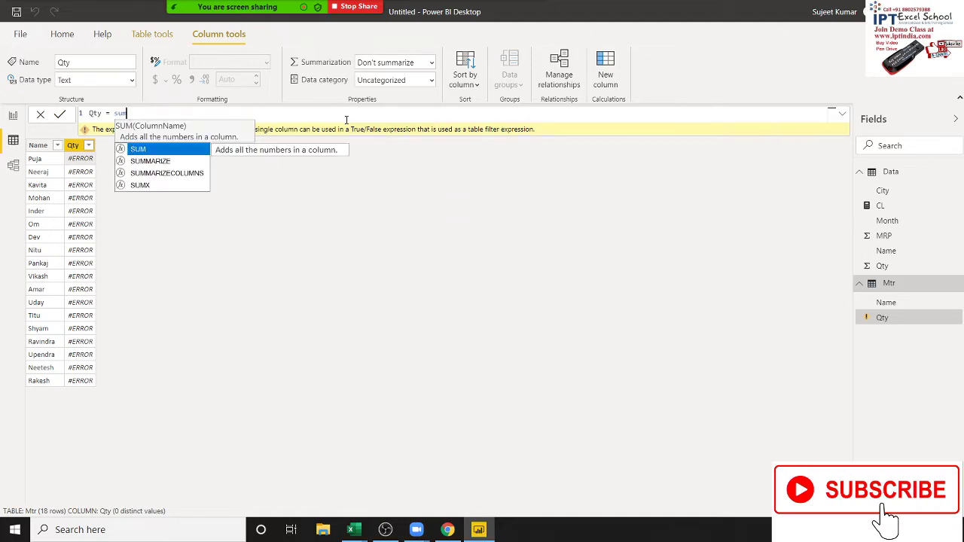
pyautogui.press('Down')
pyautogui.press('Down')
pyautogui.press('Down')
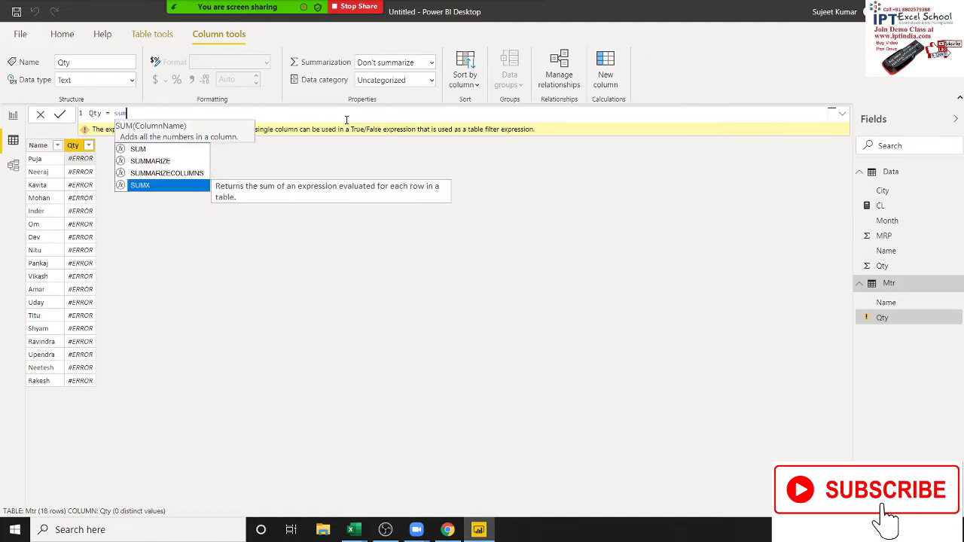
pyautogui.press('Tab')
pyautogui.write('fi')
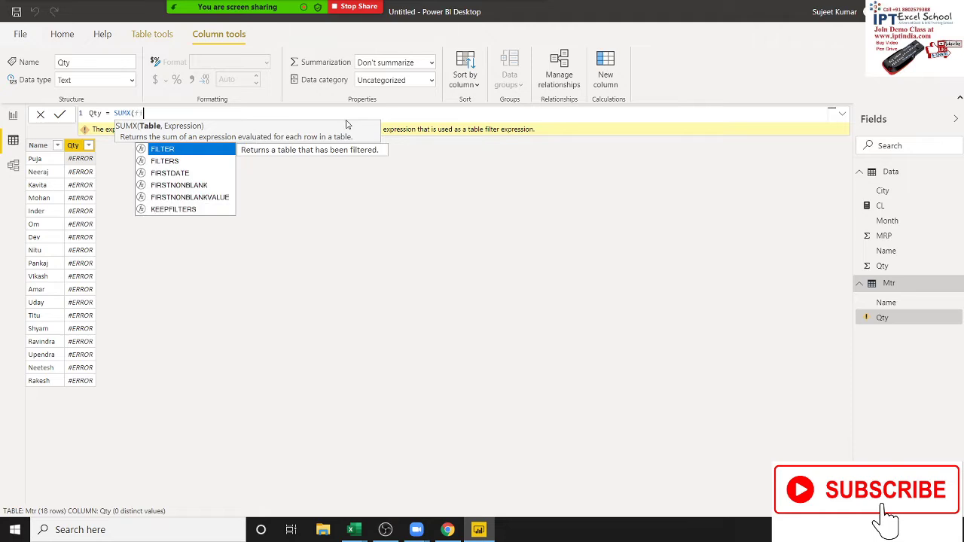
pyautogui.write('l')
pyautogui.press('Tab')
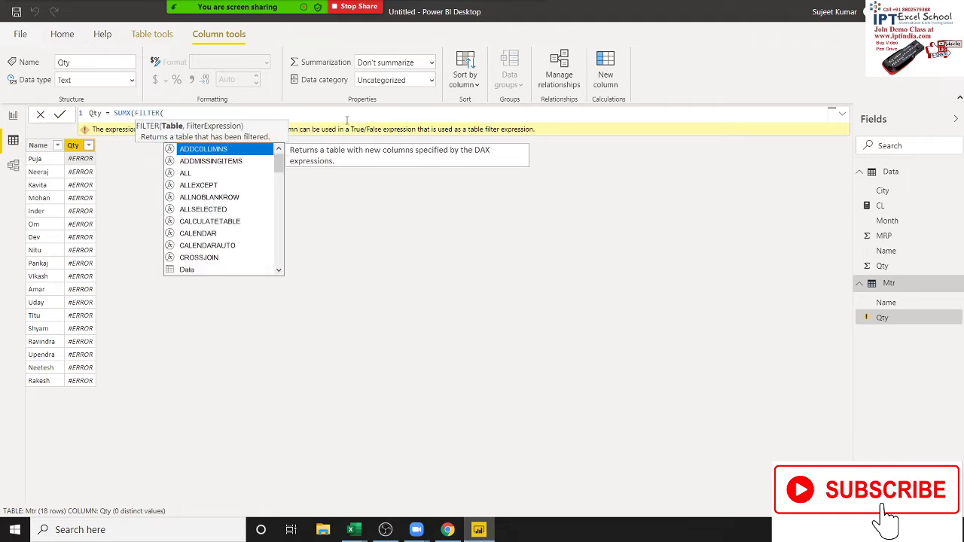
pyautogui.press('Down')
pyautogui.press('Down')
pyautogui.press('Down')
pyautogui.press('Down')
pyautogui.press('Down')
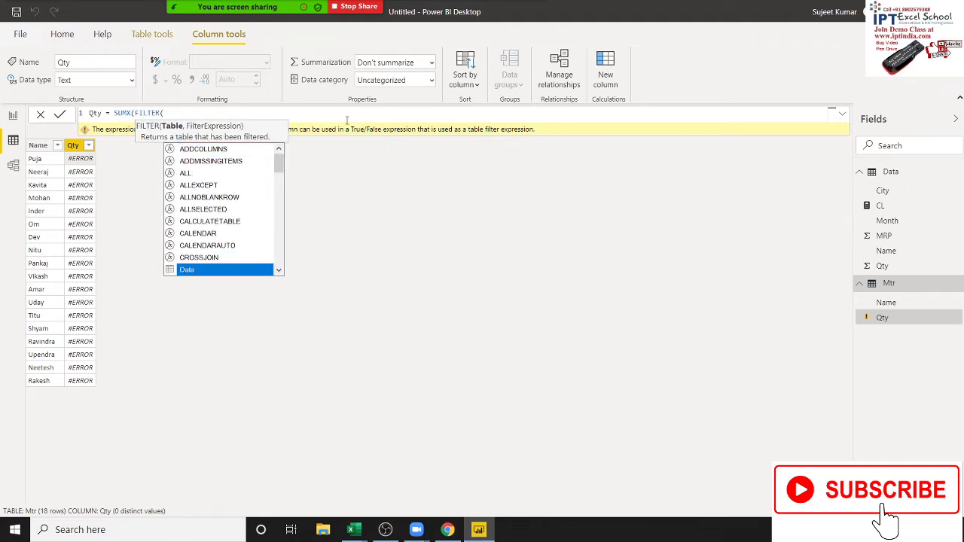
pyautogui.press('Tab')
pyautogui.write(',')
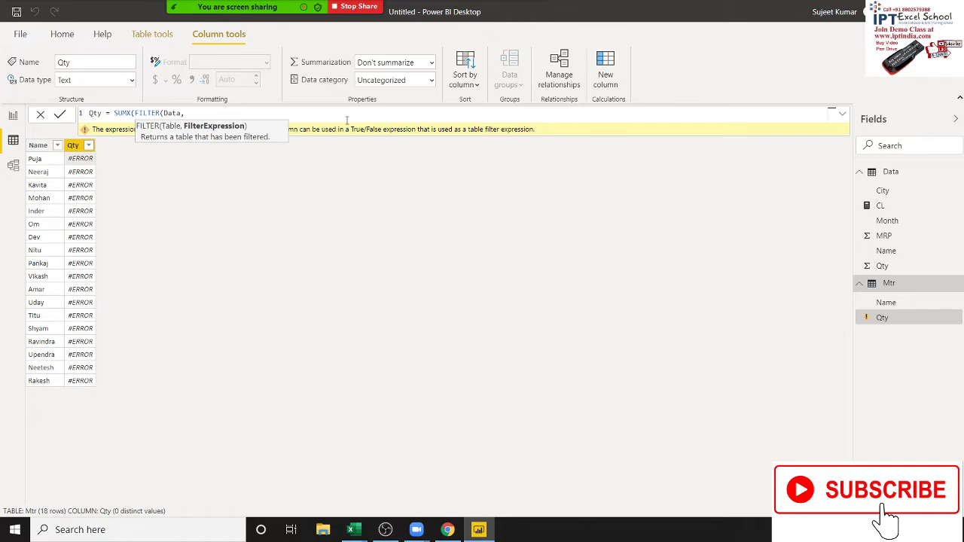
# - Finish it as FILTER on Data[Name]=Mtr[Name] summing Data[Qty], giving totals like 569 and 1509
pyautogui.write('dat')
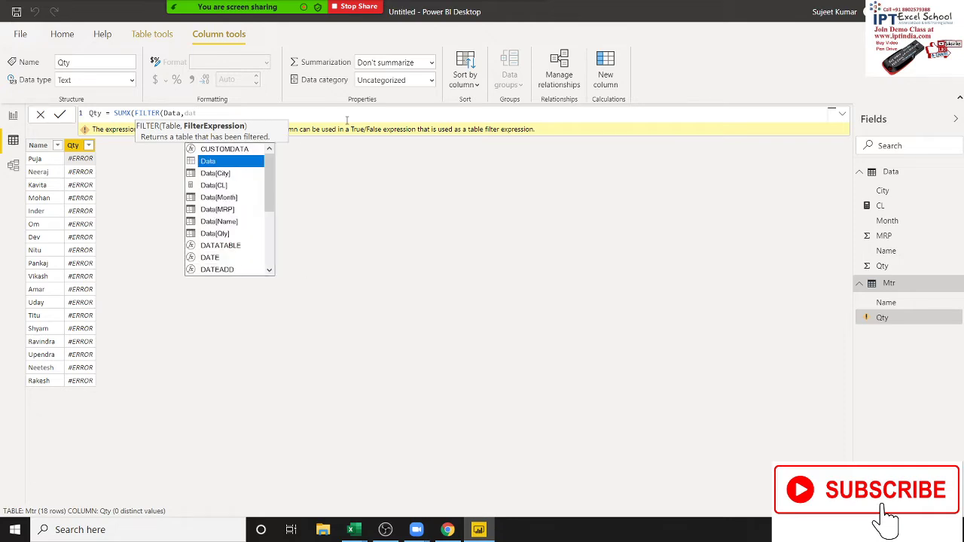
pyautogui.press('Down')
pyautogui.press('Down')
pyautogui.press('Down')
pyautogui.press('Down')
pyautogui.press('Down')
pyautogui.press('Tab')
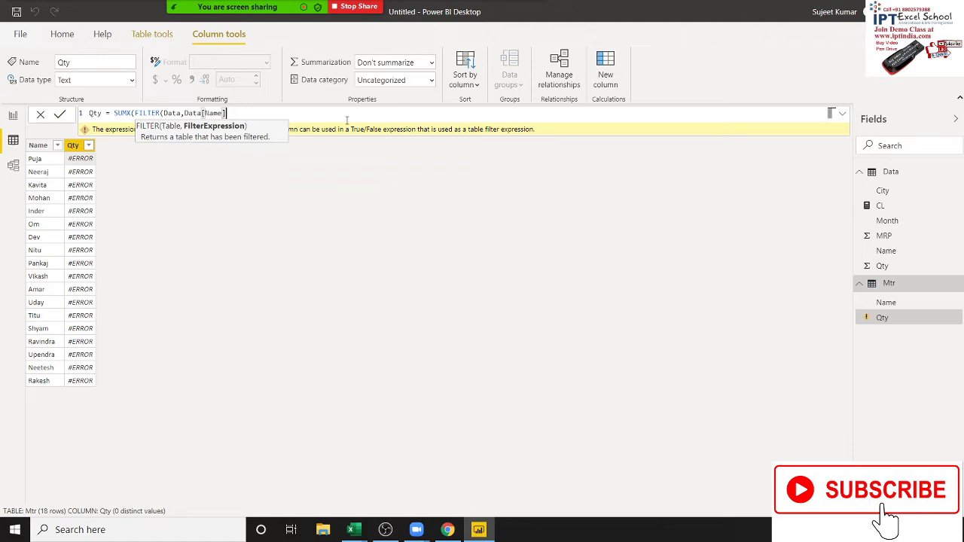
pyautogui.write('=mr')
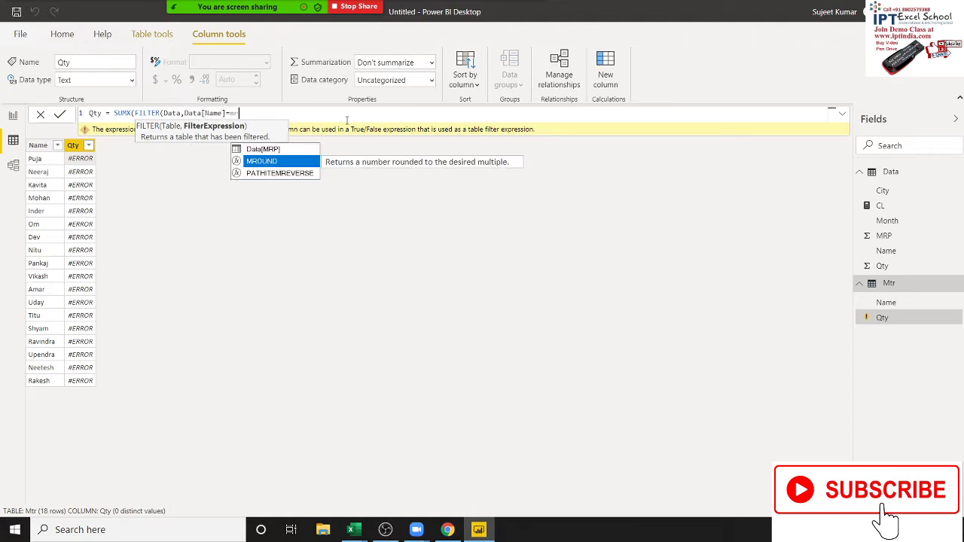
pyautogui.press('BackSpace')
pyautogui.write('tr')
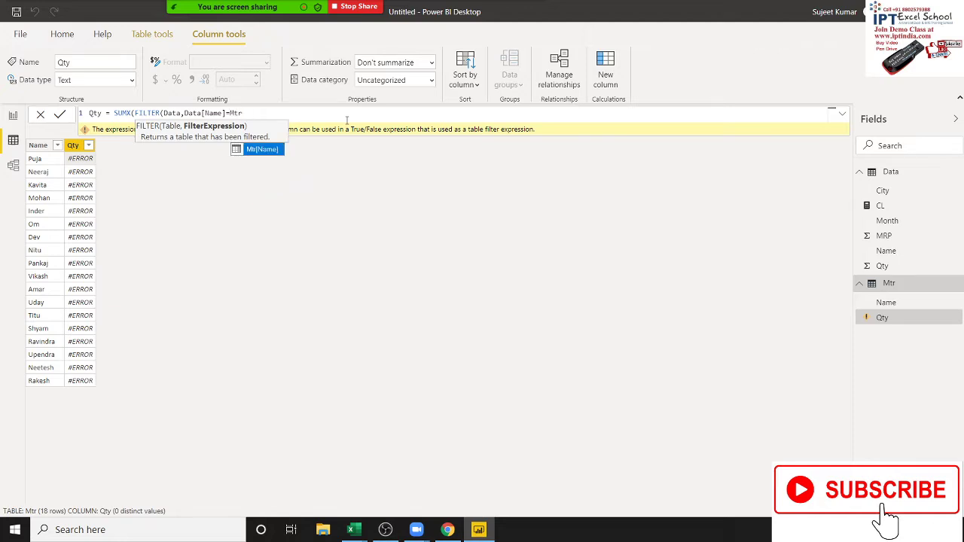
pyautogui.press('Tab')
pyautogui.write(')')
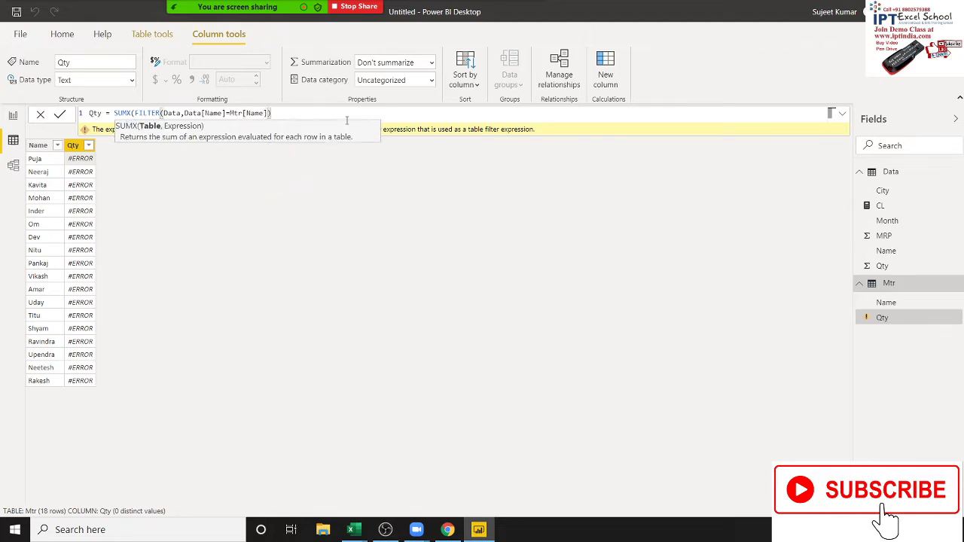
pyautogui.write(',D')
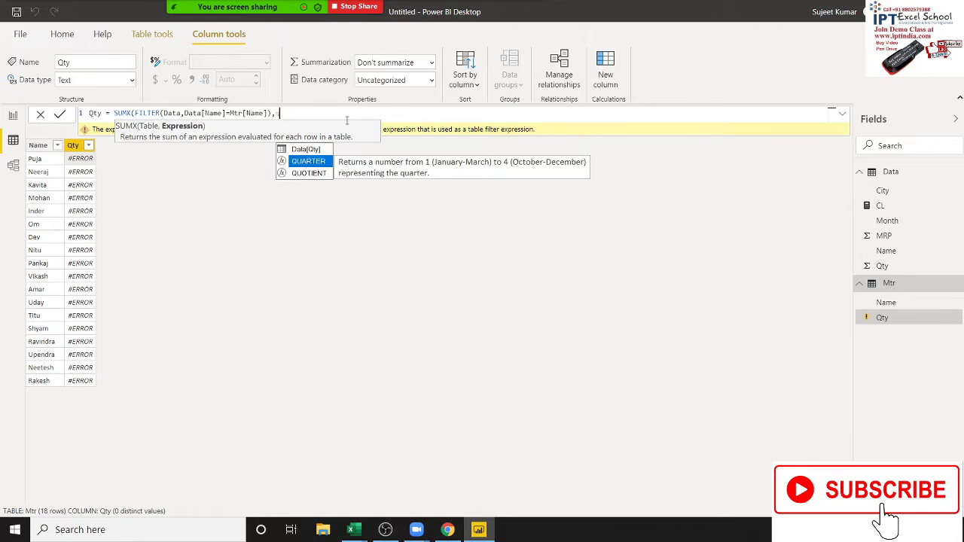
pyautogui.write('ata[Q')
pyautogui.press('Tab')
pyautogui.write(')')
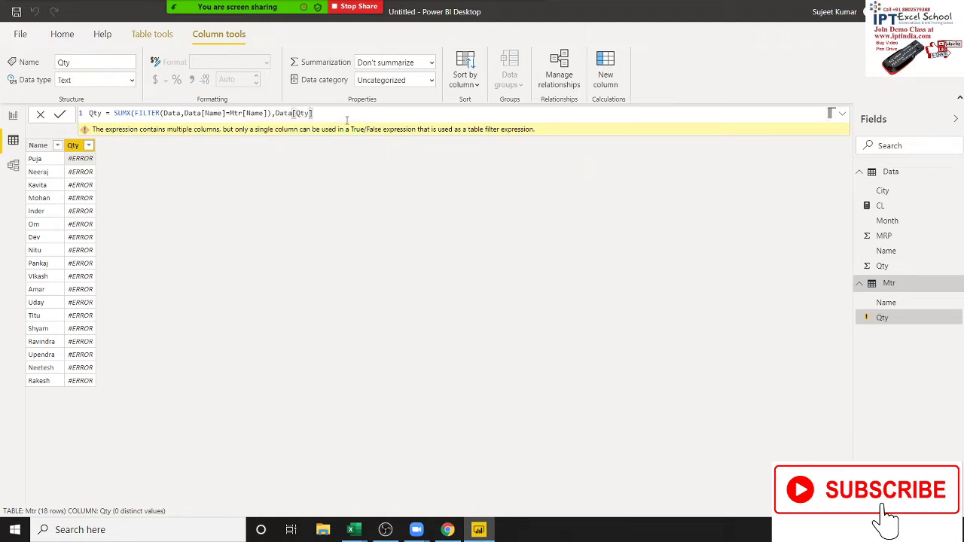
pyautogui.press('Return')
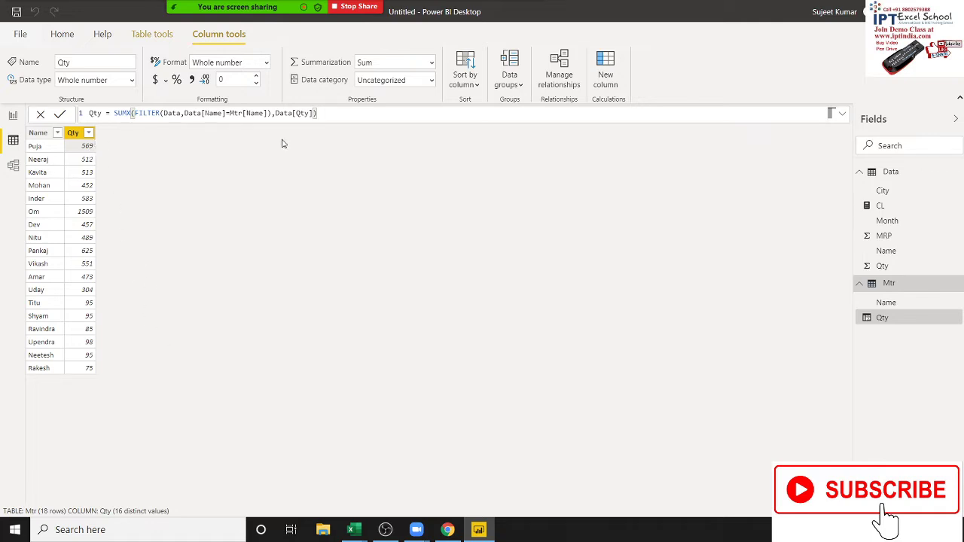
# - Add column Com = IF(Mtr[Qty]>500,10000,5000) to Mtr, then return to the report page
pyautogui.click(614, 90)
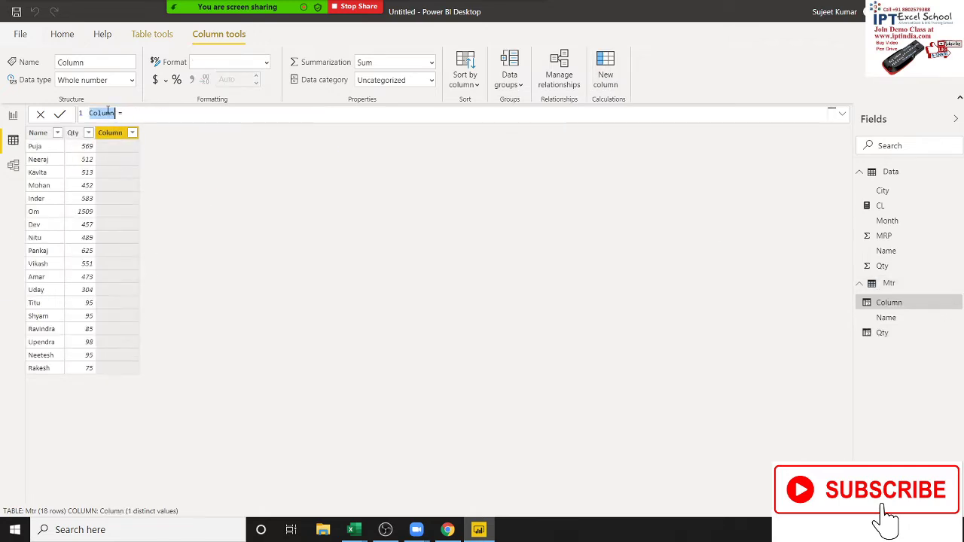
pyautogui.write('Co')
pyautogui.write('m')
pyautogui.write('IF(')
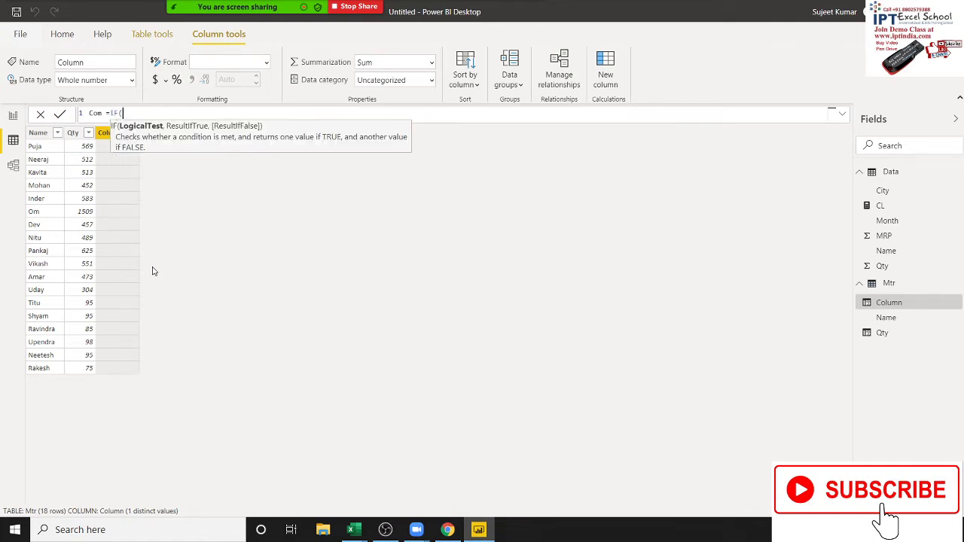
pyautogui.write('mt')
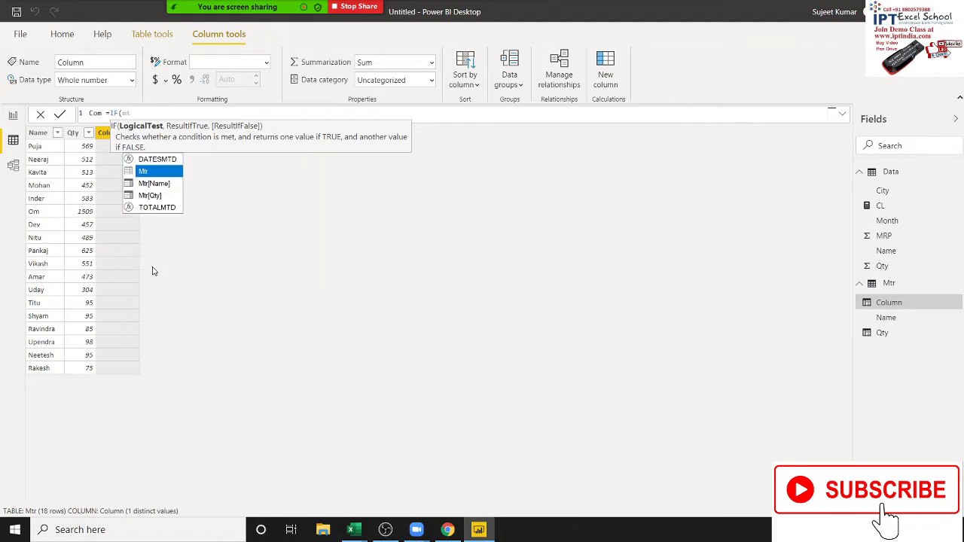
pyautogui.press('Down')
pyautogui.press('Down')
pyautogui.press('Tab')
pyautogui.write('>')
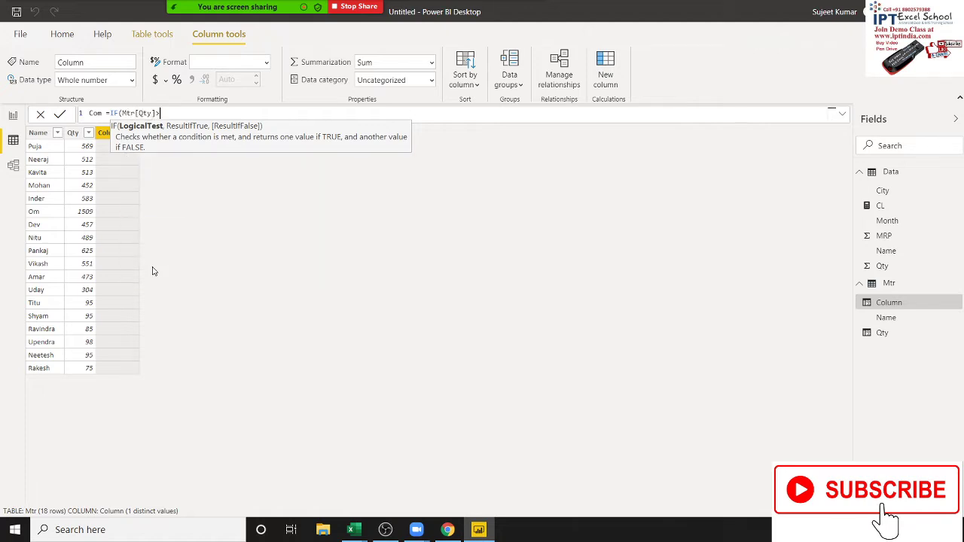
pyautogui.write('500')
pyautogui.write('5')
pyautogui.write('1')
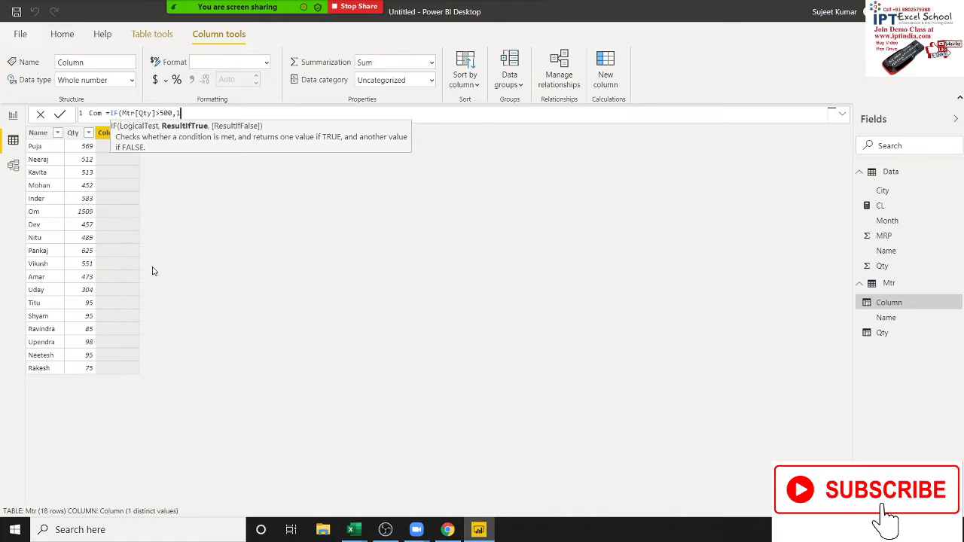
pyautogui.write('0000')
pyautogui.write(',5000')
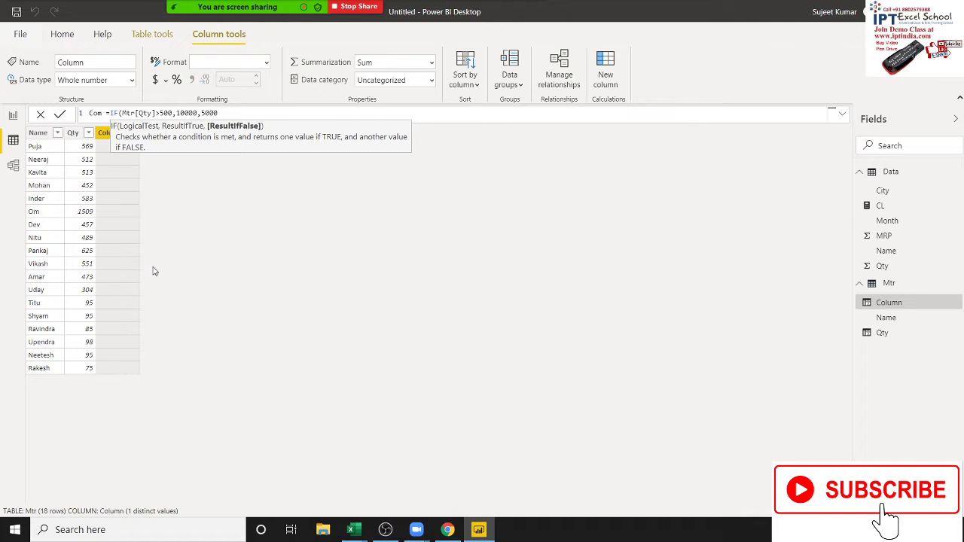
pyautogui.write('0')
pyautogui.press('BackSpace')
pyautogui.write(')')
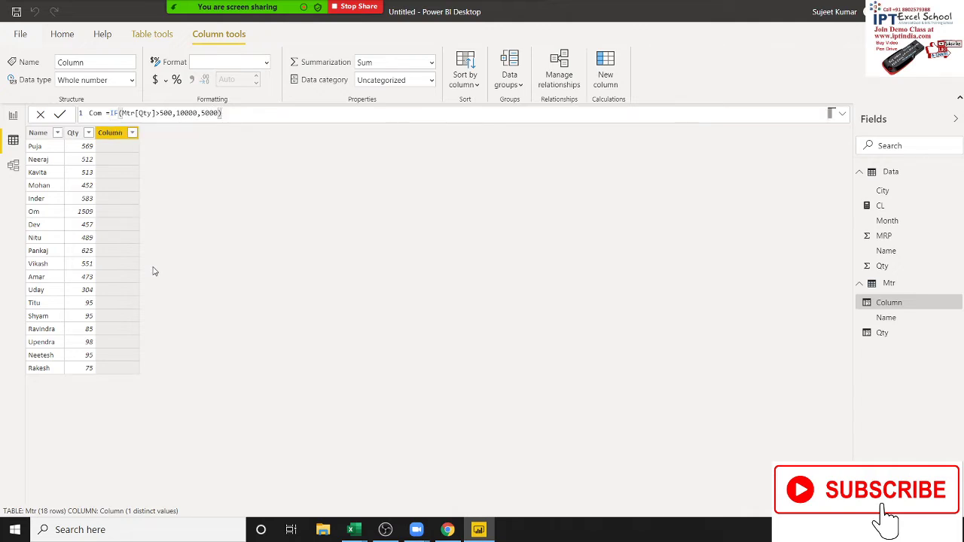
pyautogui.press('Return')
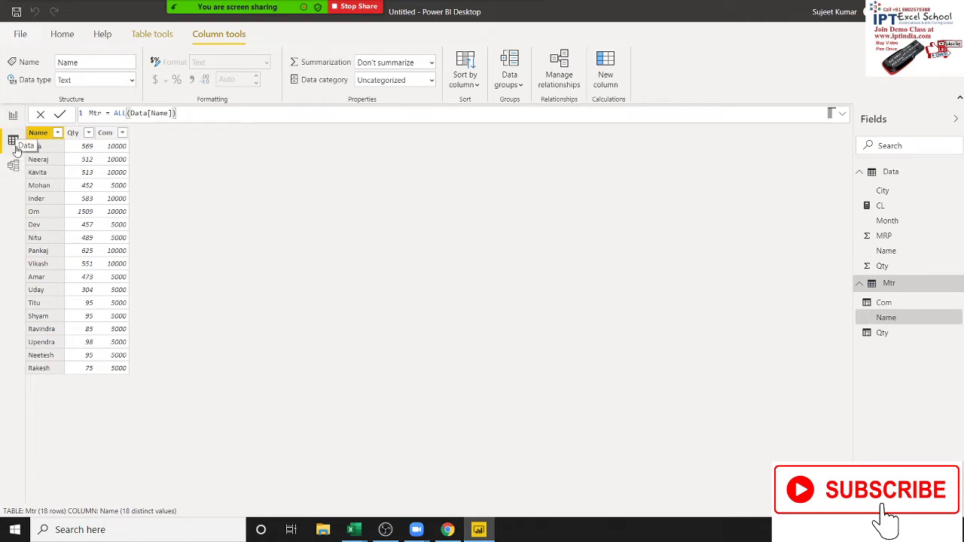
pyautogui.click(13, 117)
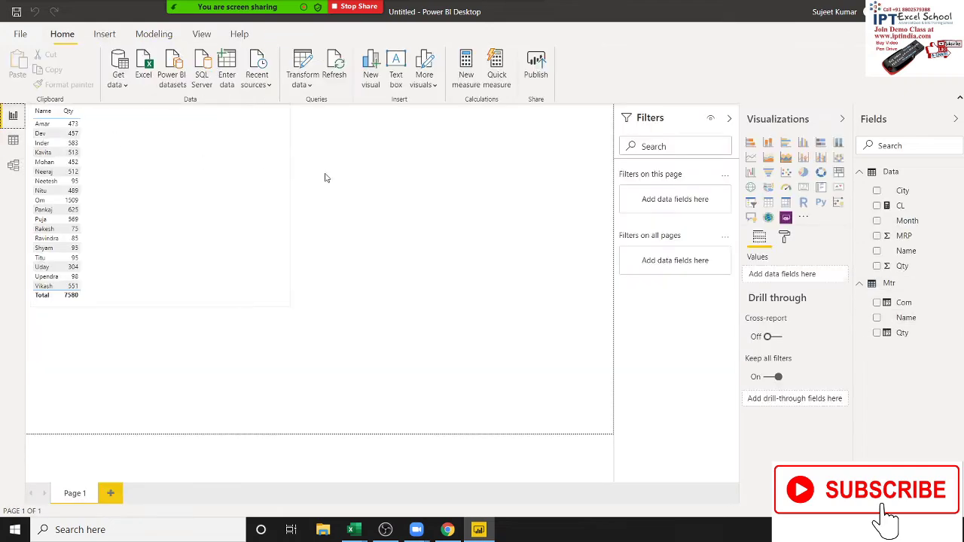
# - Replace the table visual with one showing Mtr Name, Qty and Com, totalling 7580 and 125000
pyautogui.click(150, 200)
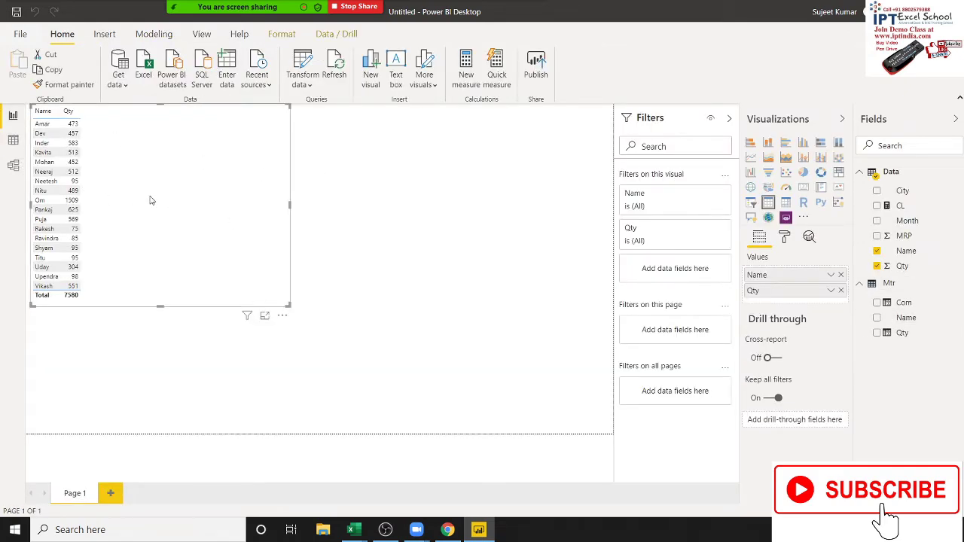
pyautogui.press('Delete')
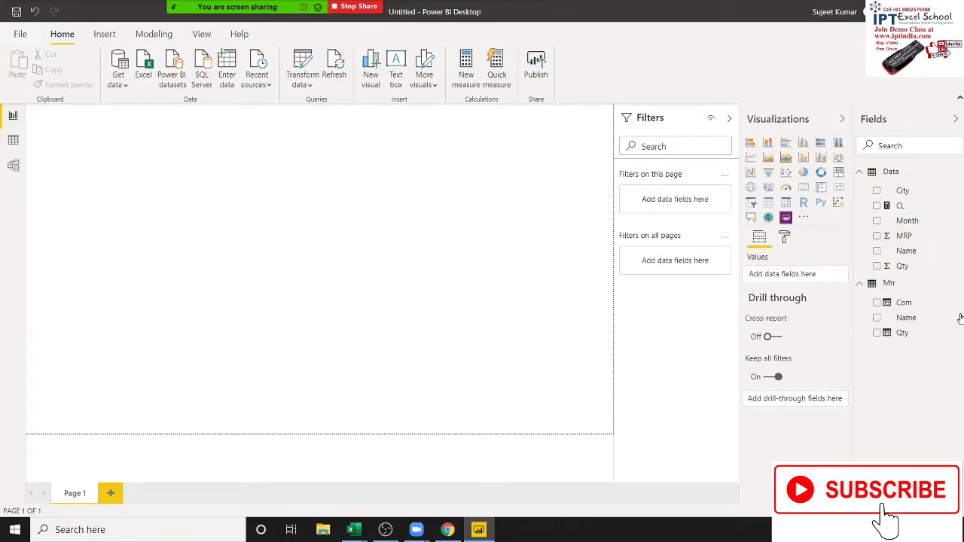
pyautogui.click(767, 203)
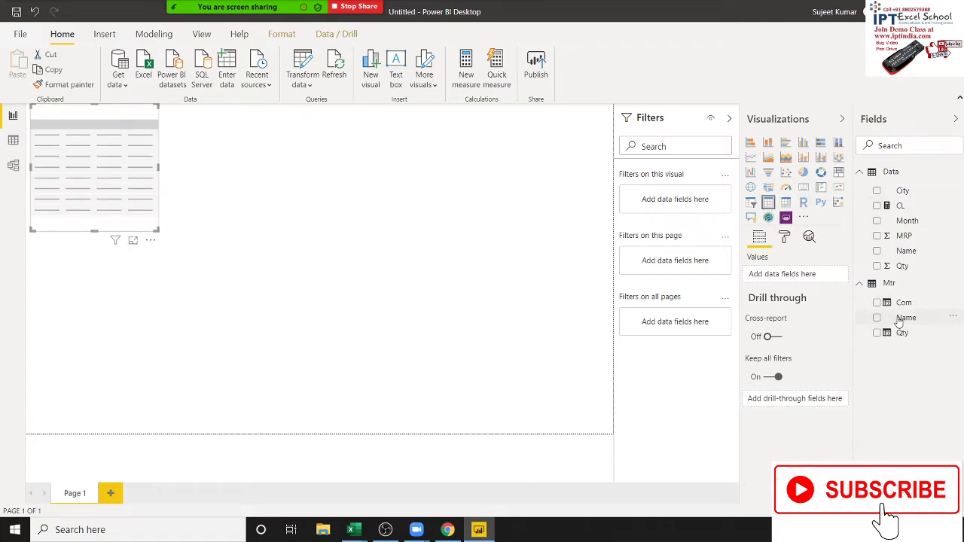
pyautogui.moveTo(902, 317); pyautogui.dragTo(135, 156)
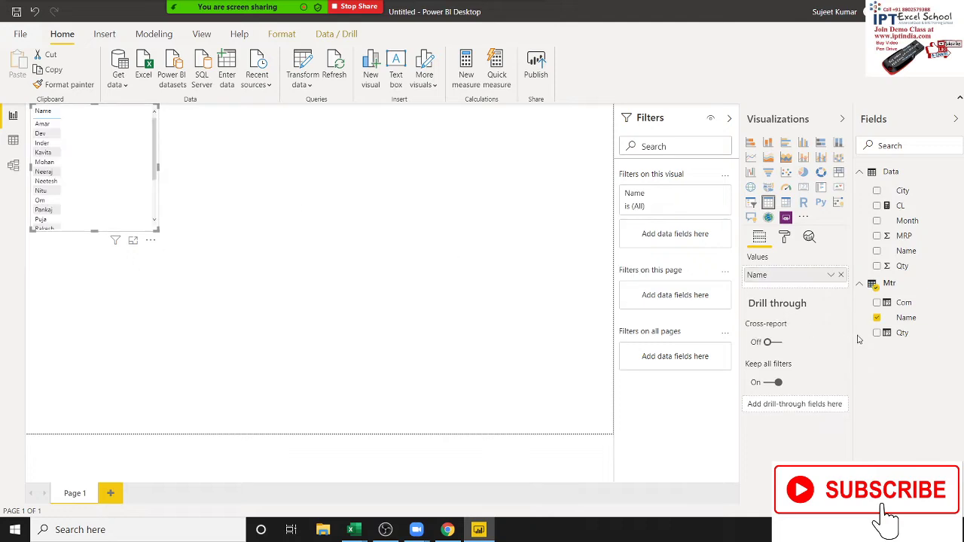
pyautogui.moveTo(902, 332); pyautogui.dragTo(128, 157)
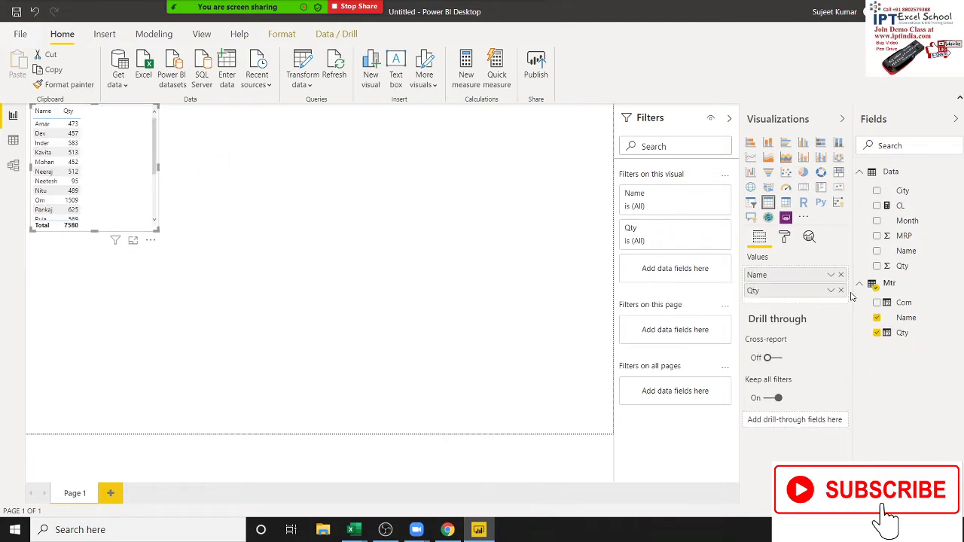
pyautogui.moveTo(903, 303)
pyautogui.mouseDown()
pyautogui.moveTo(104, 166)
pyautogui.moveTo(192, 323)
pyautogui.moveTo(113, 307)
pyautogui.mouseUp()
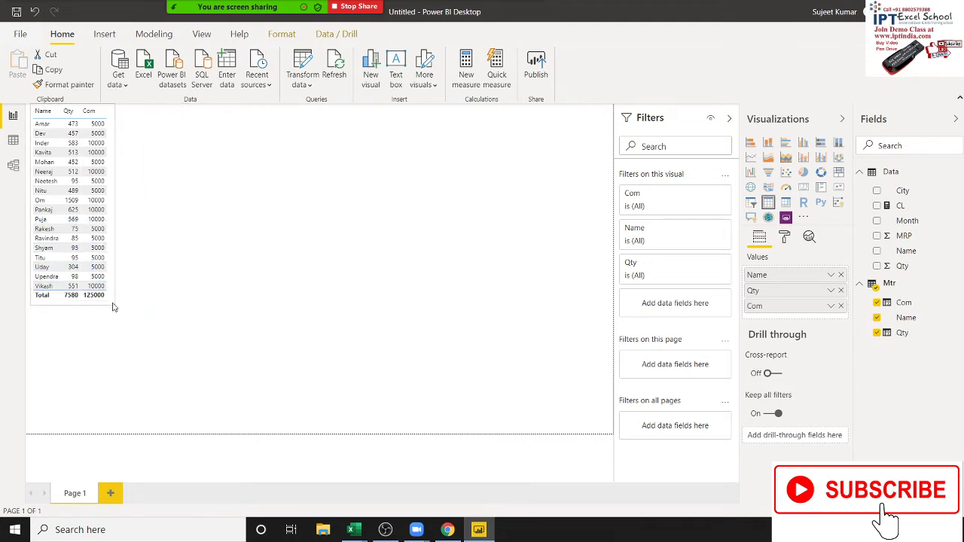
pyautogui.click(197, 289)
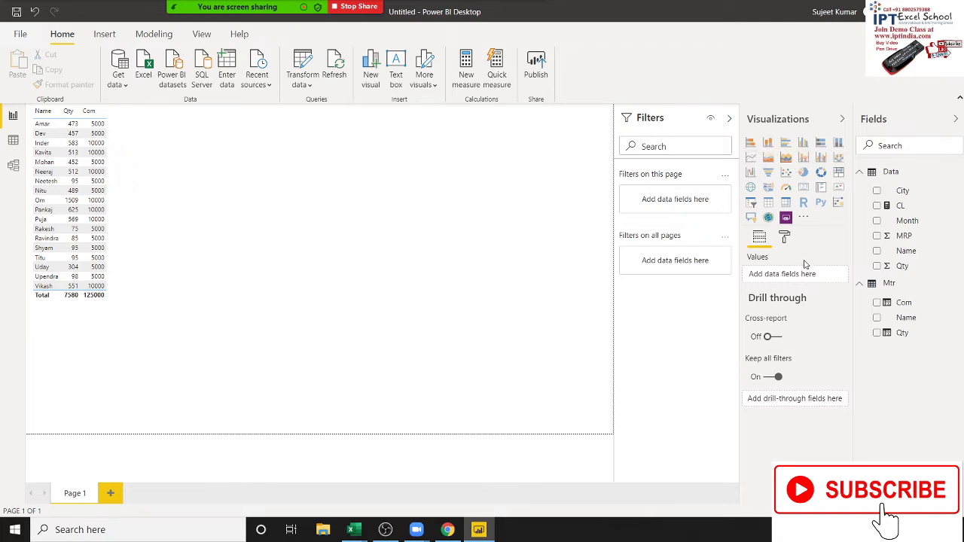
# - Insert a line and clustered column chart and place it beside the Mtr table
pyautogui.click(803, 218)
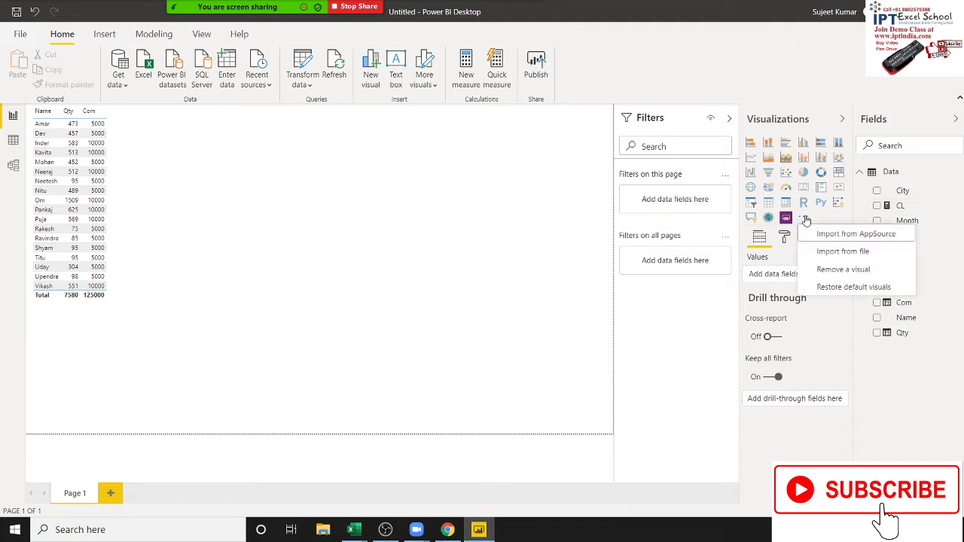
pyautogui.click(853, 173)
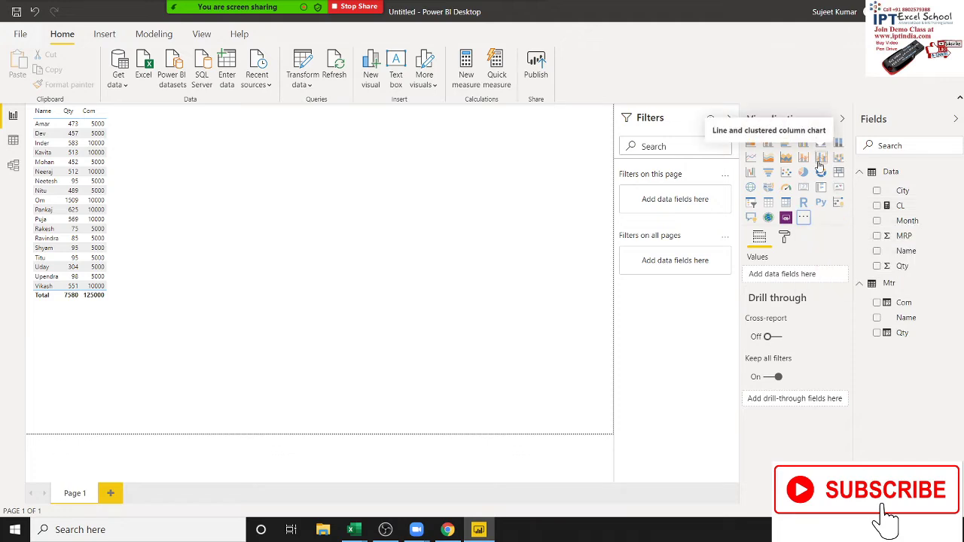
pyautogui.click(820, 162)
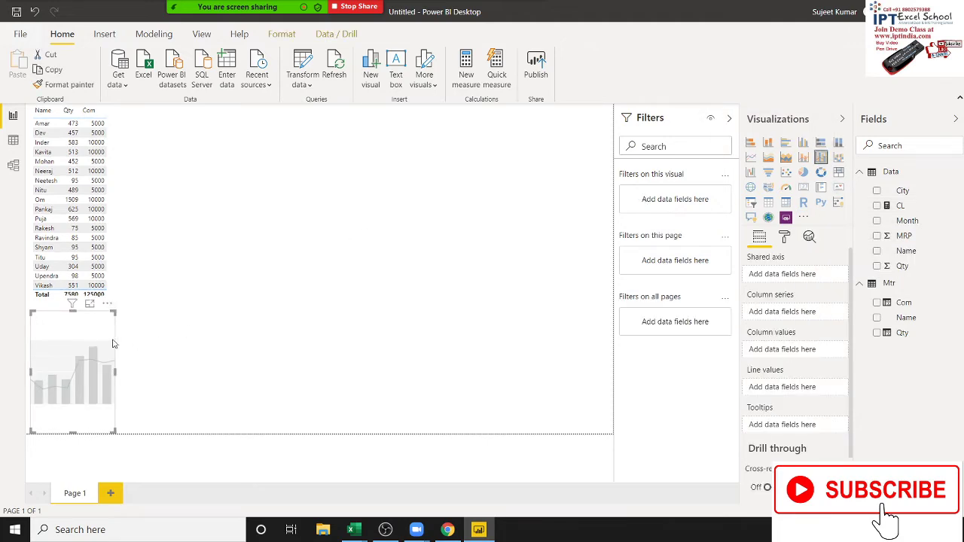
pyautogui.moveTo(104, 342); pyautogui.dragTo(316, 151)
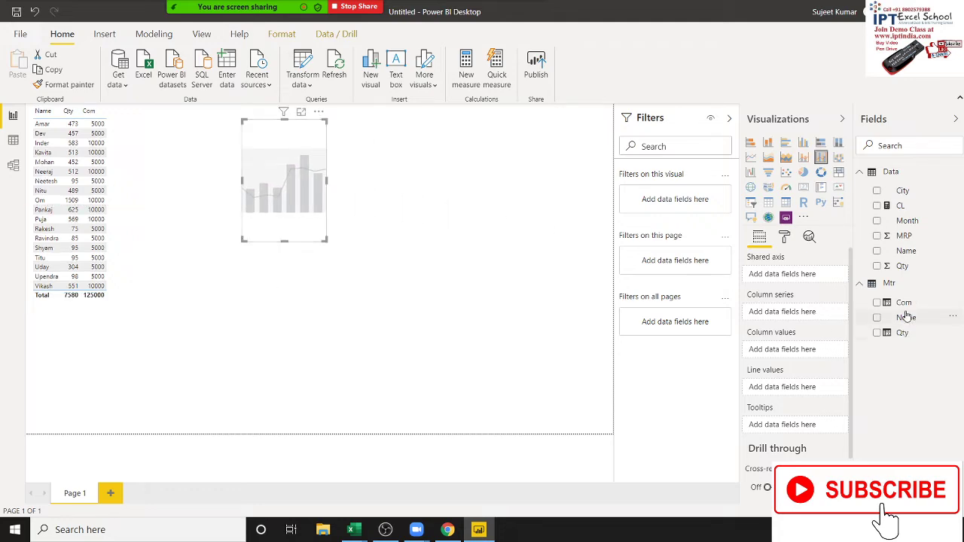
# - Chart Qty columns and a Com line by Name, enlarging the chart so all names show
pyautogui.moveTo(904, 251); pyautogui.dragTo(307, 216)
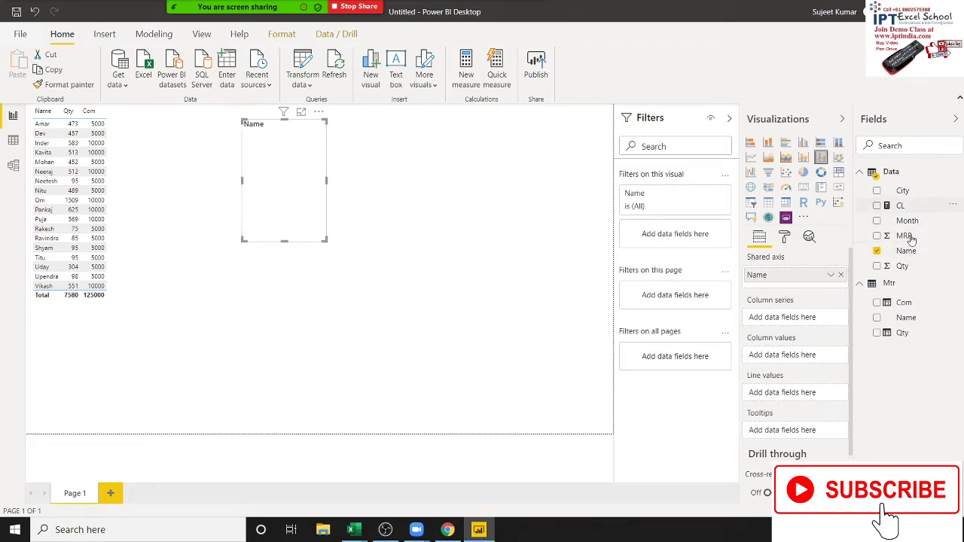
pyautogui.moveTo(904, 266); pyautogui.dragTo(305, 194)
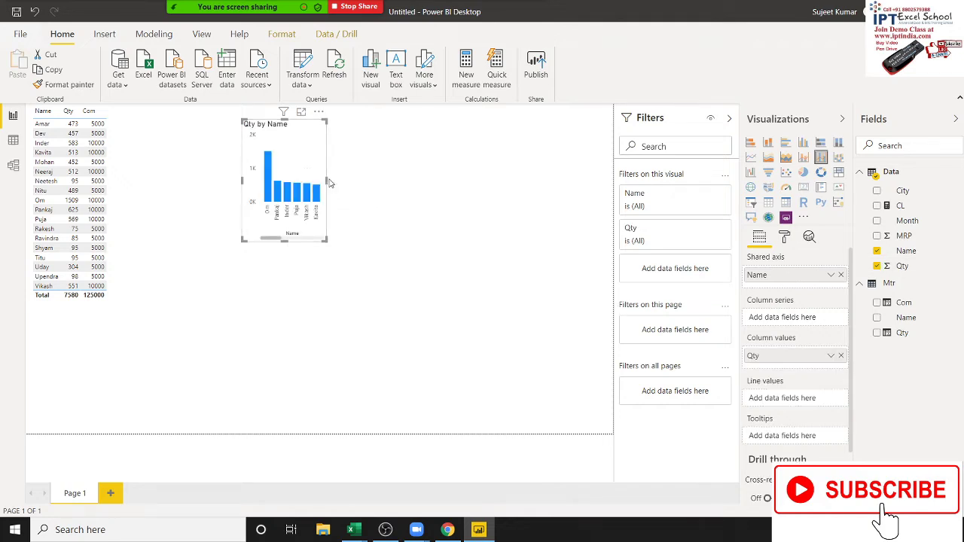
pyautogui.moveTo(326, 179); pyautogui.dragTo(469, 180)
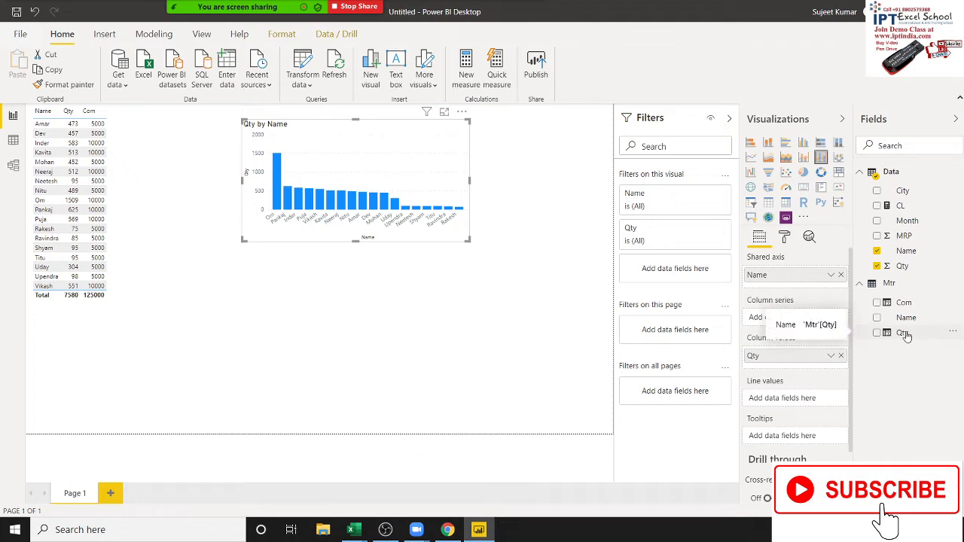
pyautogui.moveTo(903, 303)
pyautogui.mouseDown()
pyautogui.moveTo(420, 197)
pyautogui.moveTo(422, 240)
pyautogui.mouseUp()
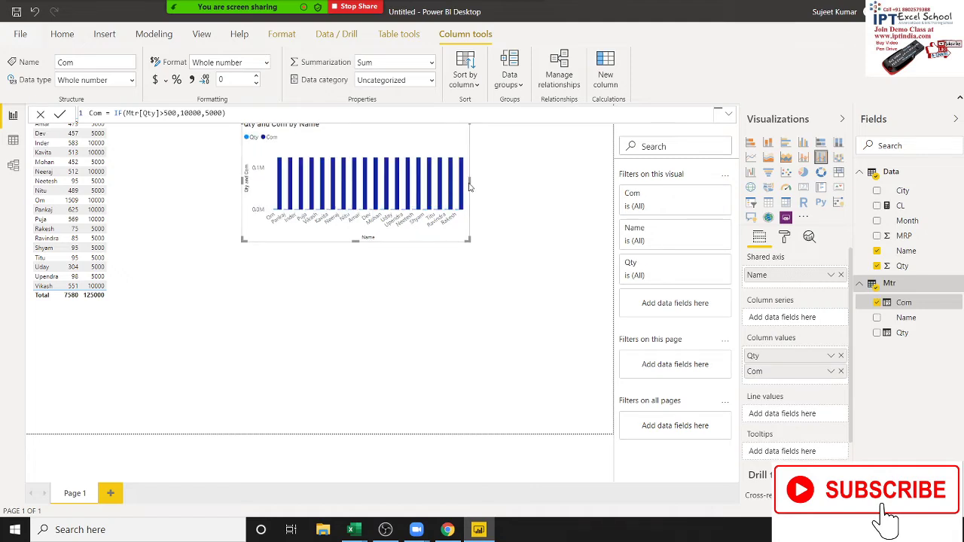
pyautogui.moveTo(469, 181); pyautogui.dragTo(551, 182)
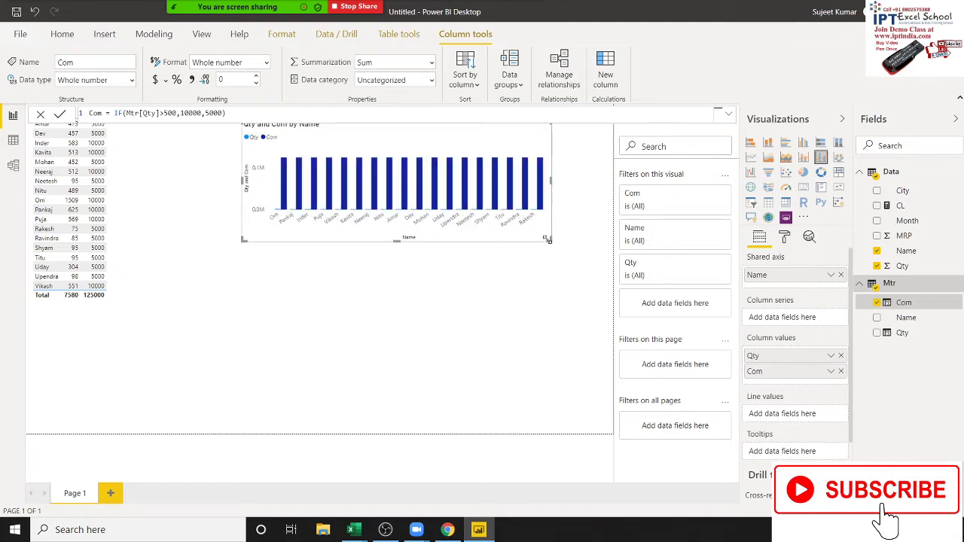
pyautogui.moveTo(548, 239)
pyautogui.mouseDown()
pyautogui.moveTo(563, 334)
pyautogui.moveTo(537, 333)
pyautogui.mouseUp()
pyautogui.click(450, 332)
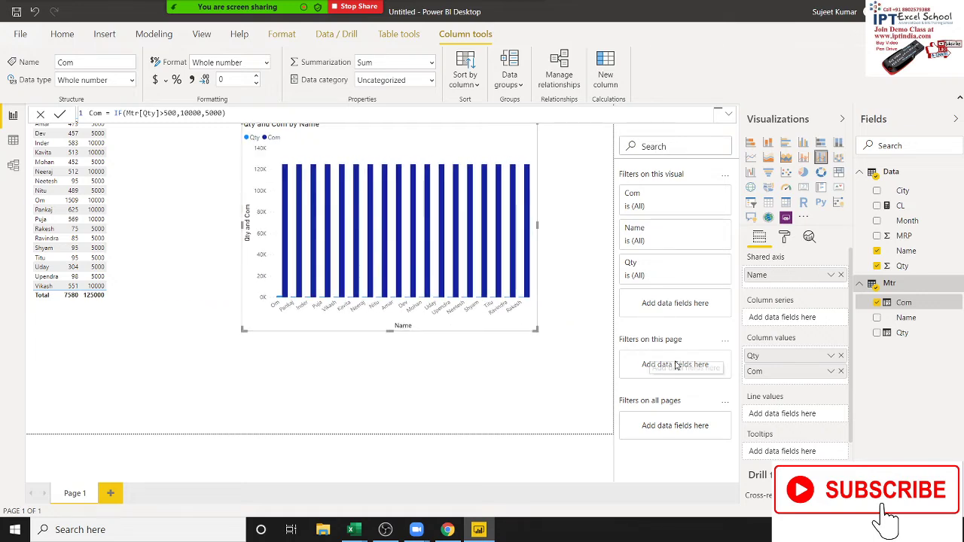
pyautogui.moveTo(777, 379); pyautogui.dragTo(779, 420)
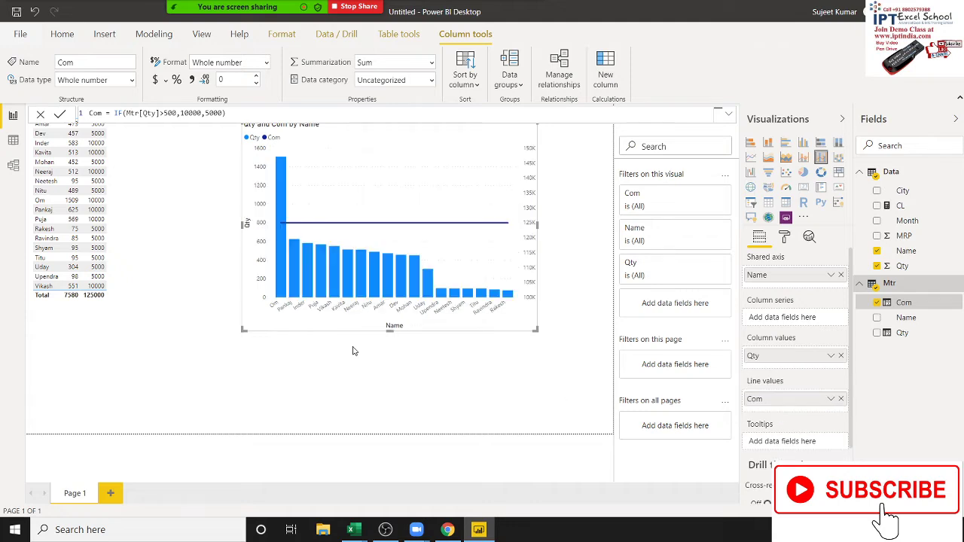
# - Reselect the Qty and Com by Name chart and highlight Shyam's bar
pyautogui.click(262, 354)
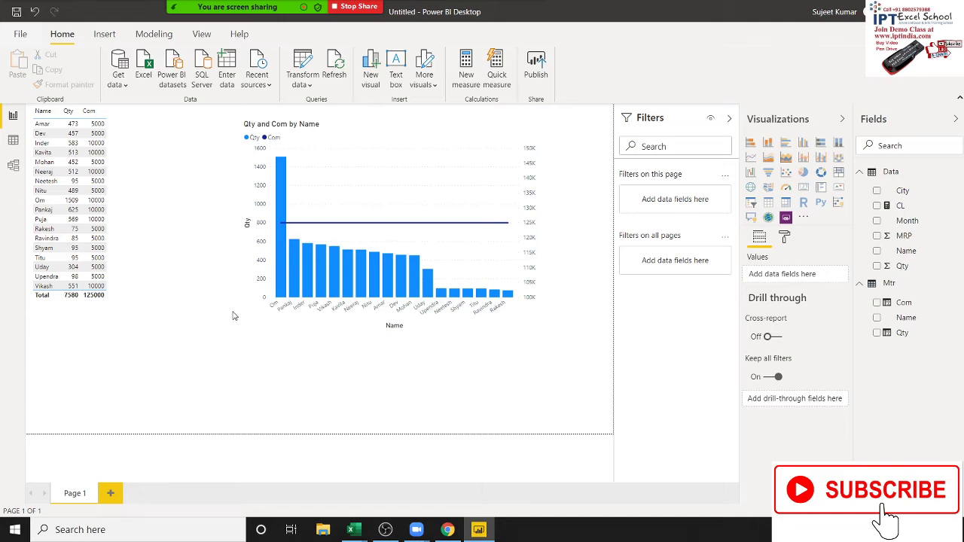
pyautogui.moveTo(405, 276)
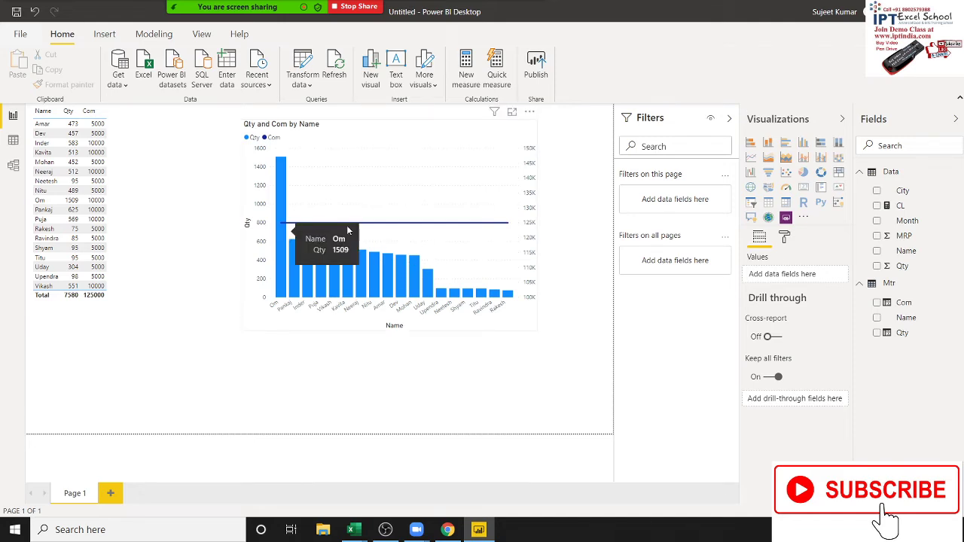
pyautogui.click(530, 323)
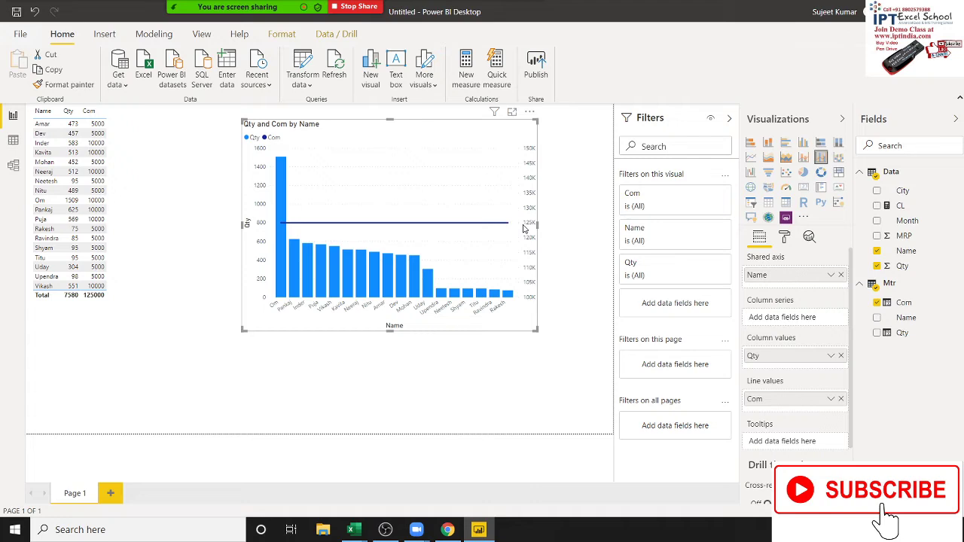
pyautogui.click(470, 225)
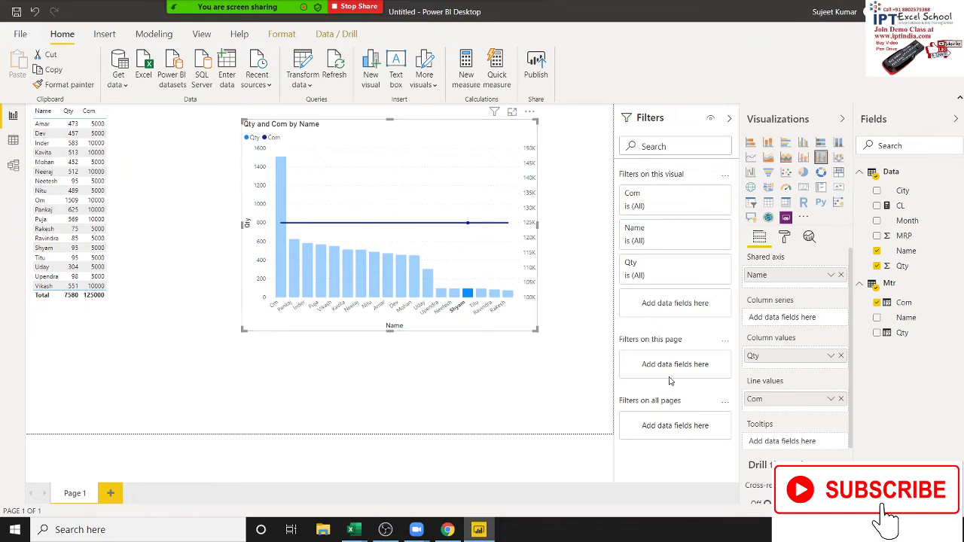
# - Switch the Com line's aggregation from Sum to Average
pyautogui.click(830, 399)
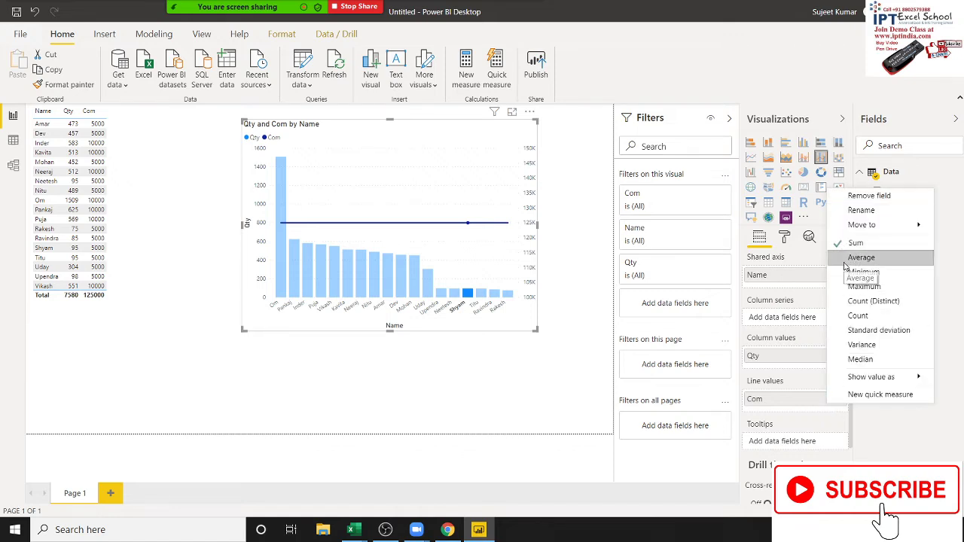
pyautogui.click(860, 257)
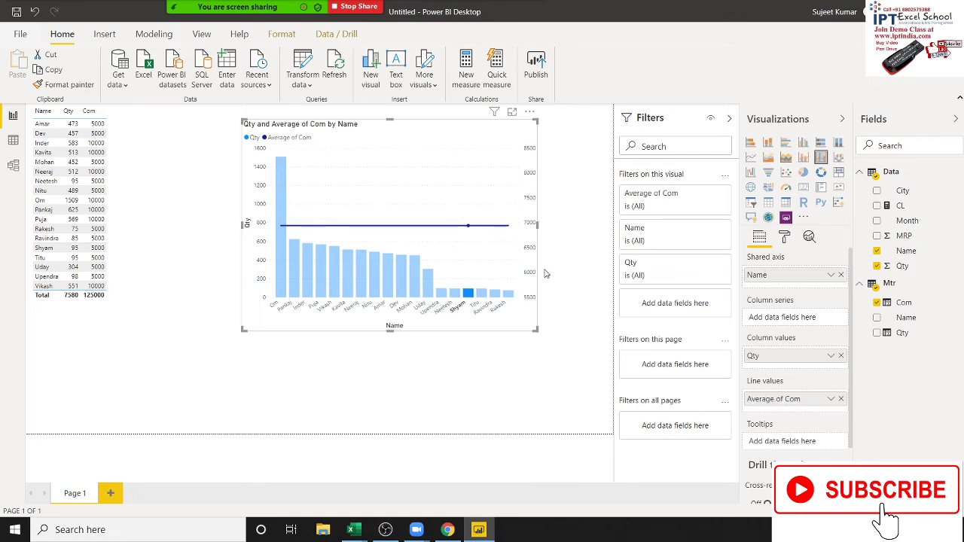
pyautogui.click(829, 400)
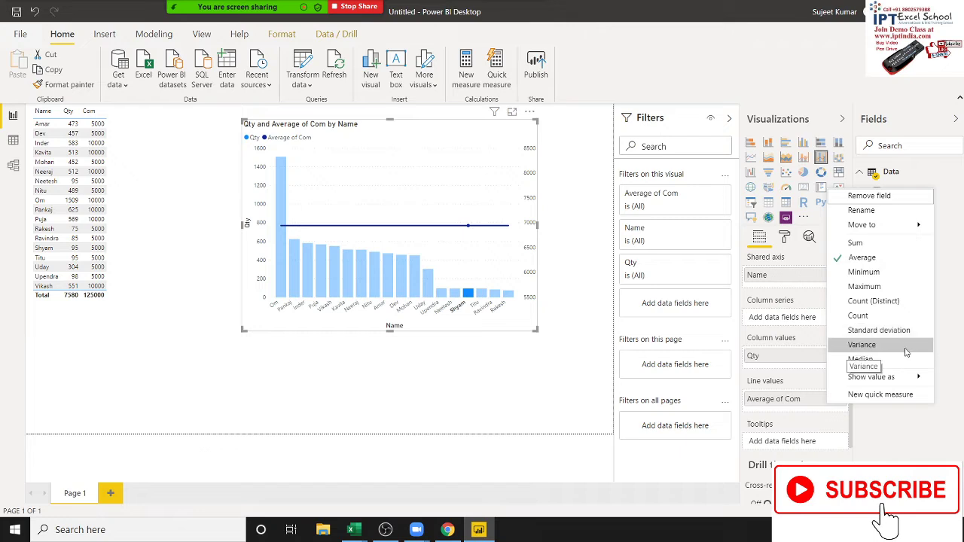
pyautogui.moveTo(871, 376)
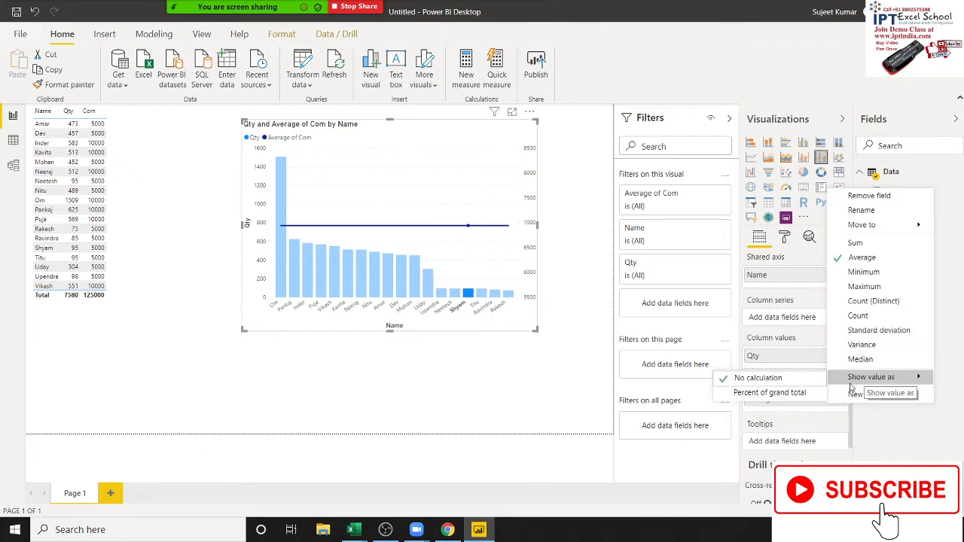
# - Reselect the chart and highlight Uday's point, where the line stays at 6944.44
pyautogui.click(757, 377)
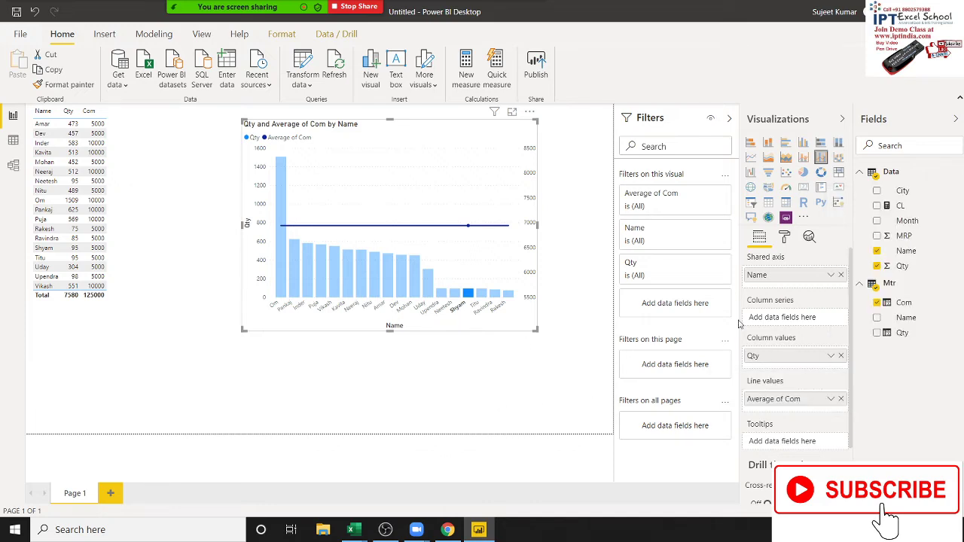
pyautogui.click(500, 404)
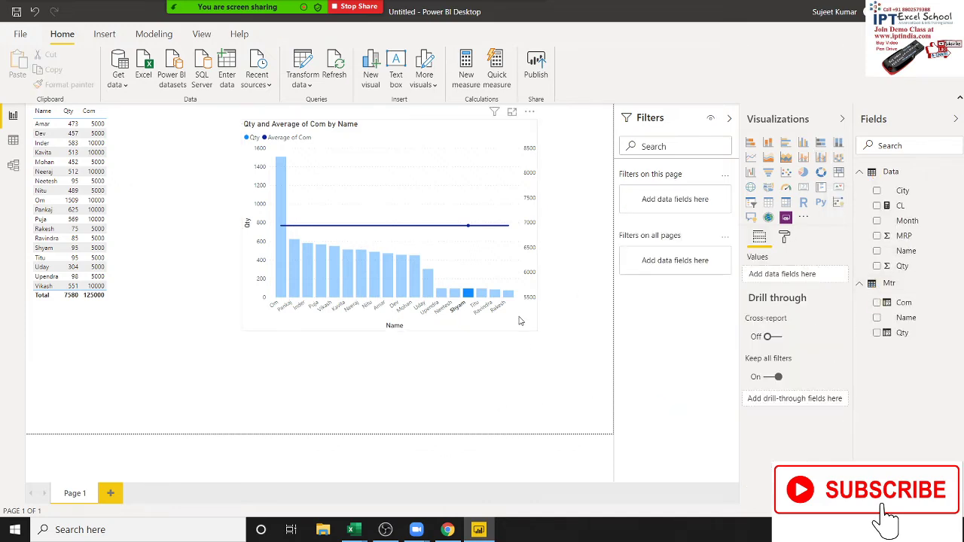
pyautogui.click(426, 239)
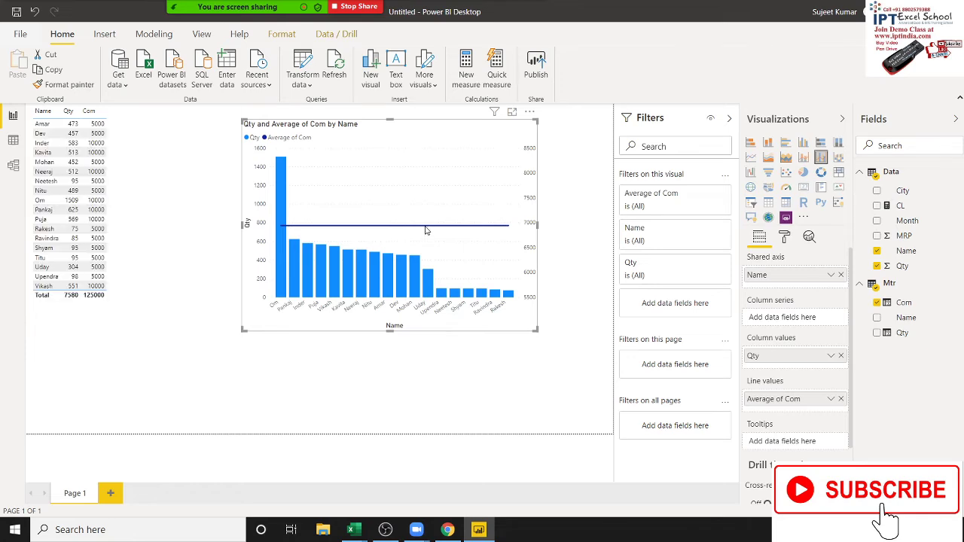
pyautogui.click(426, 230)
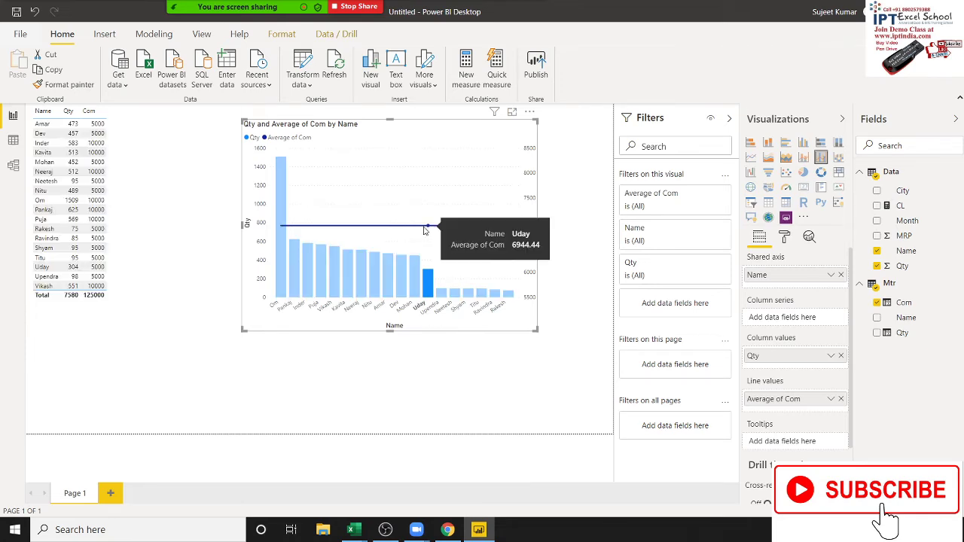
# - Delete the combo chart and show the Mtr table's 18 rows in Data view
pyautogui.press('Delete')
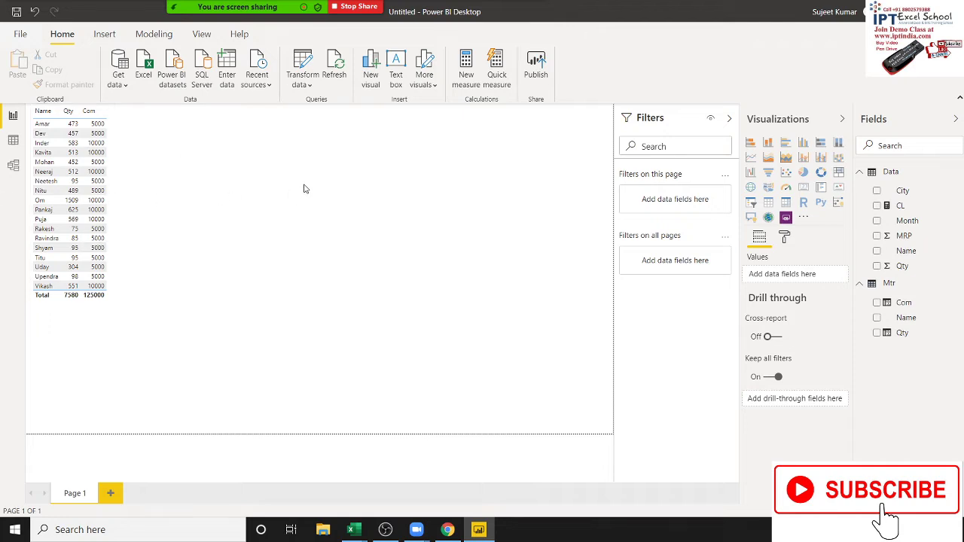
pyautogui.click(164, 137)
pyautogui.click(149, 138)
# - Open the Mtr table's data and inspect the Com and Qty column formulas
pyautogui.click(13, 141)
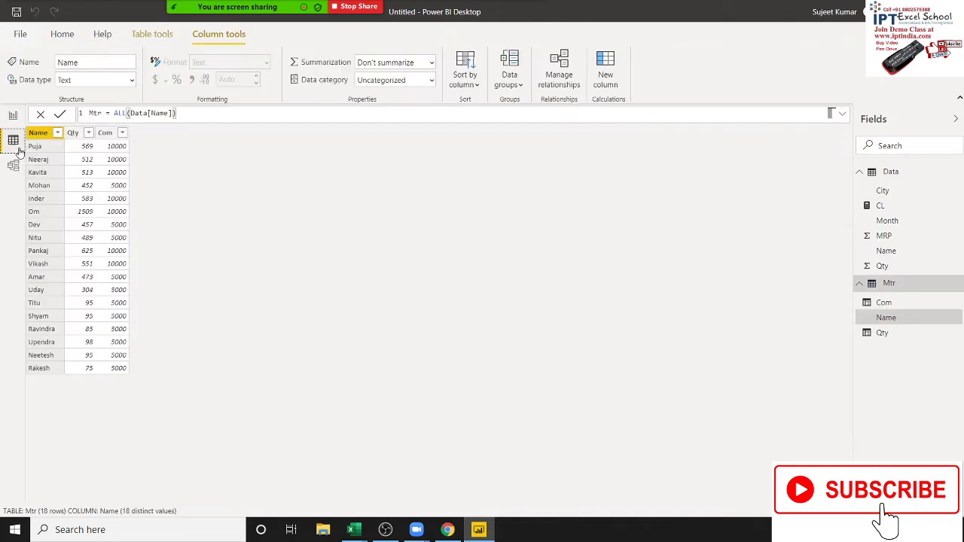
pyautogui.click(15, 119)
pyautogui.click(13, 149)
pyautogui.click(23, 114)
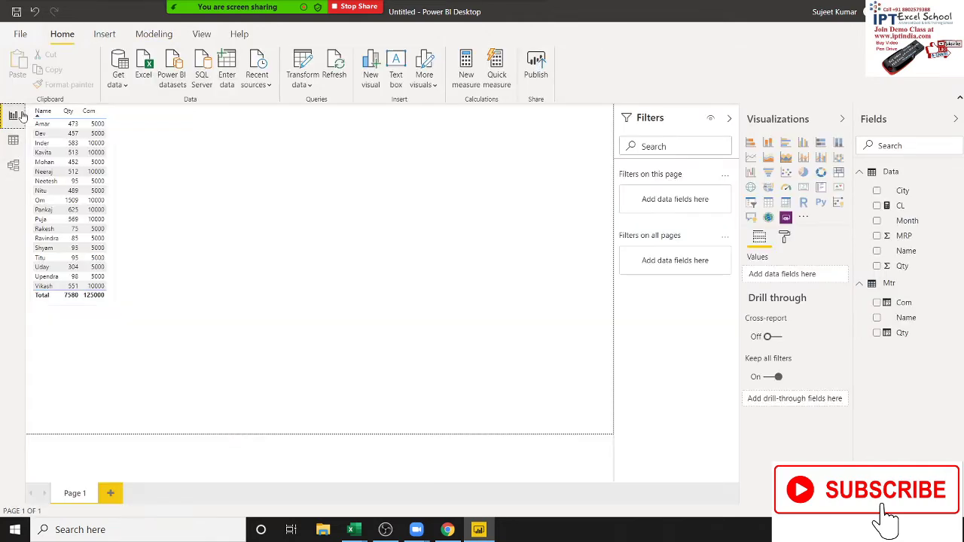
pyautogui.click(98, 156)
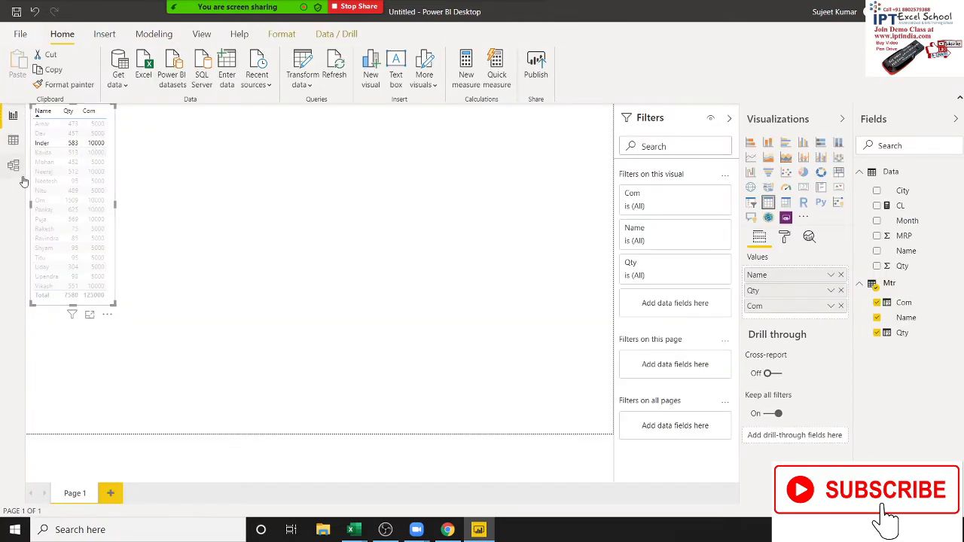
pyautogui.click(12, 141)
pyautogui.click(118, 157)
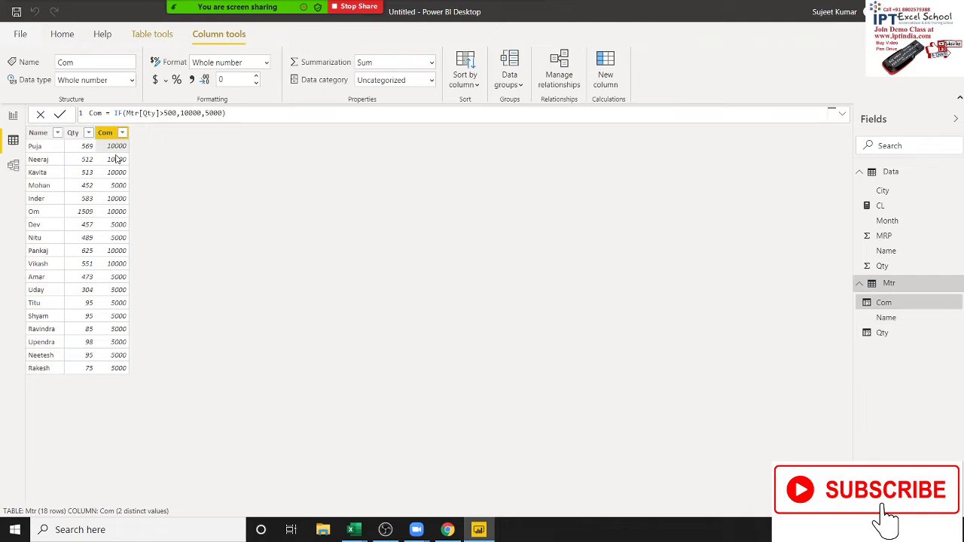
pyautogui.click(87, 157)
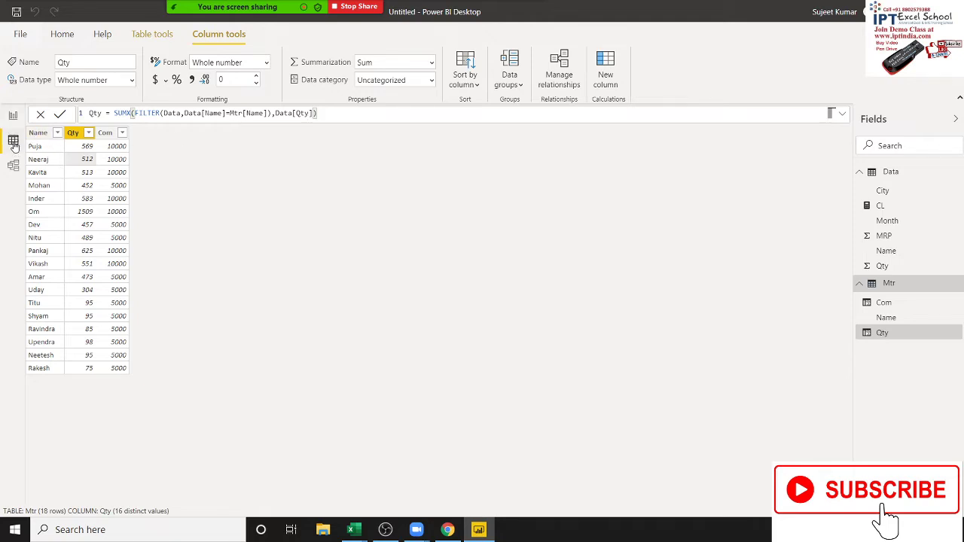
# - Return to the report page and highlight Kavita's row in the Mtr table
pyautogui.click(13, 116)
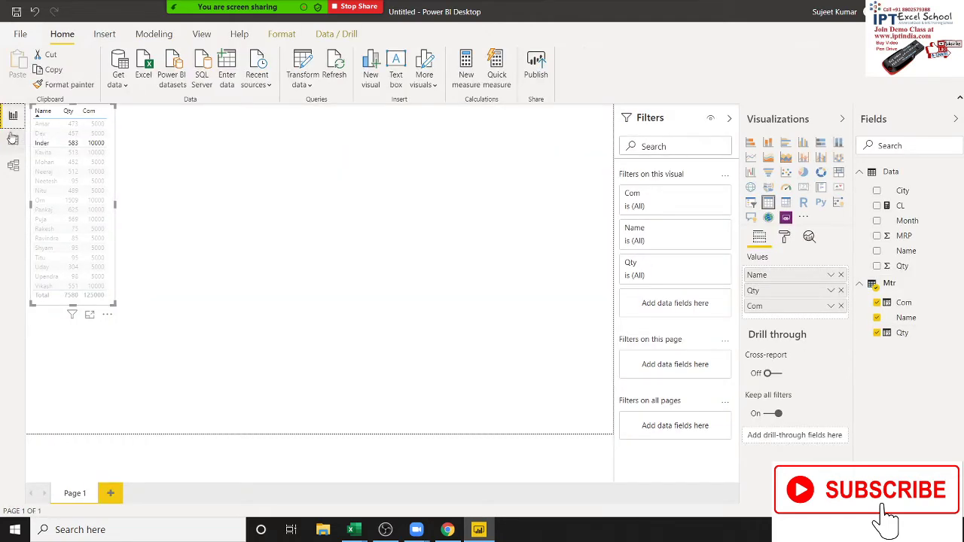
pyautogui.click(170, 146)
pyautogui.click(118, 129)
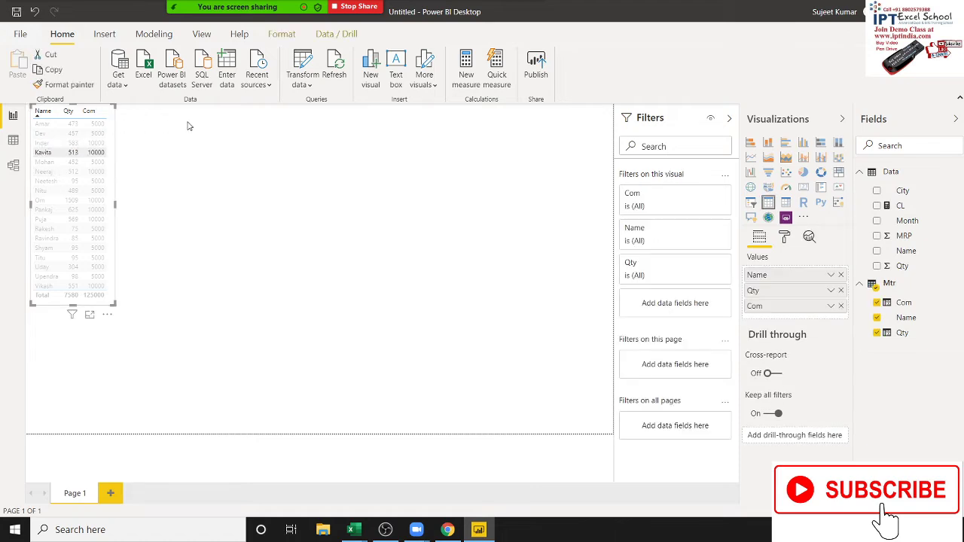
pyautogui.click(249, 161)
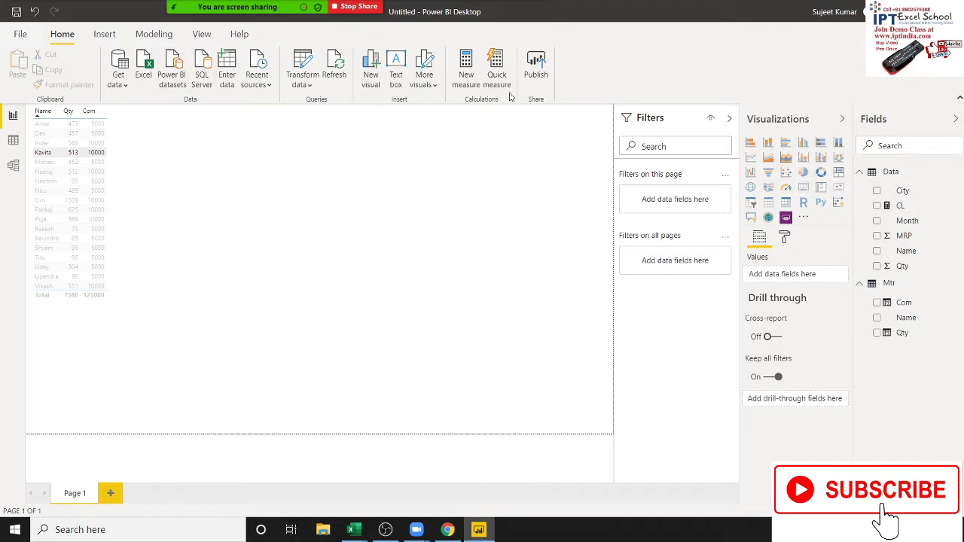
# - Create a new measure named Puja Total Sales and start its formula with SUMX
pyautogui.click(463, 87)
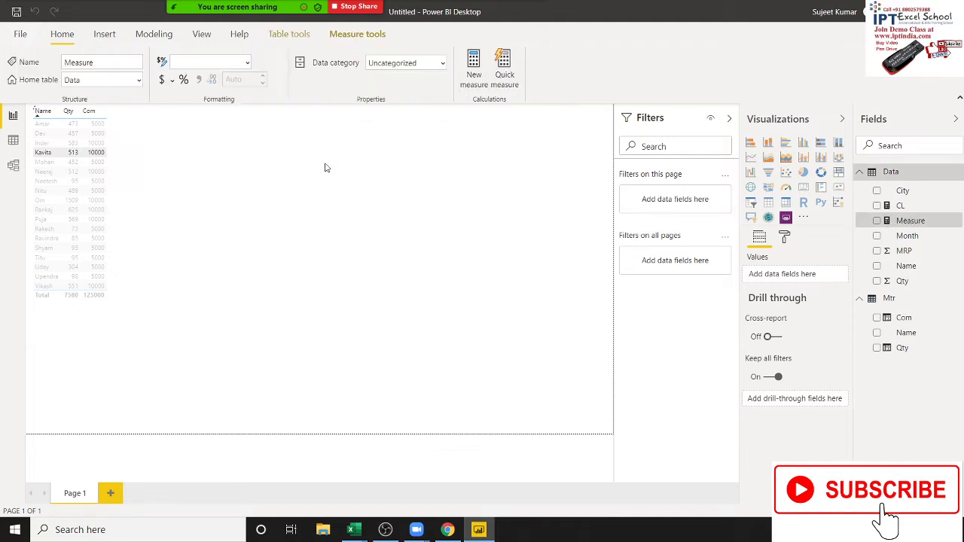
pyautogui.doubleClick(109, 114)
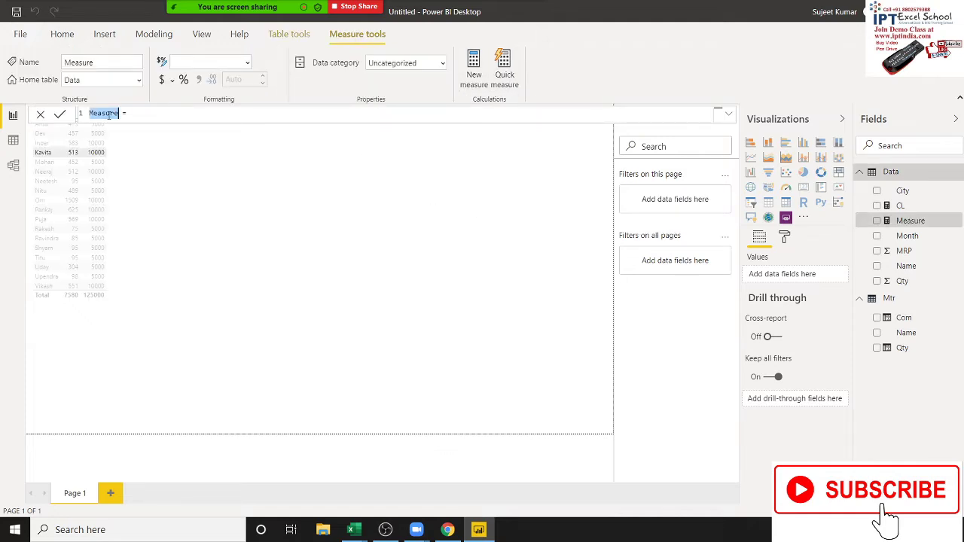
pyautogui.write('Pu')
pyautogui.write('ja Total ')
pyautogui.write('Sales = sum')
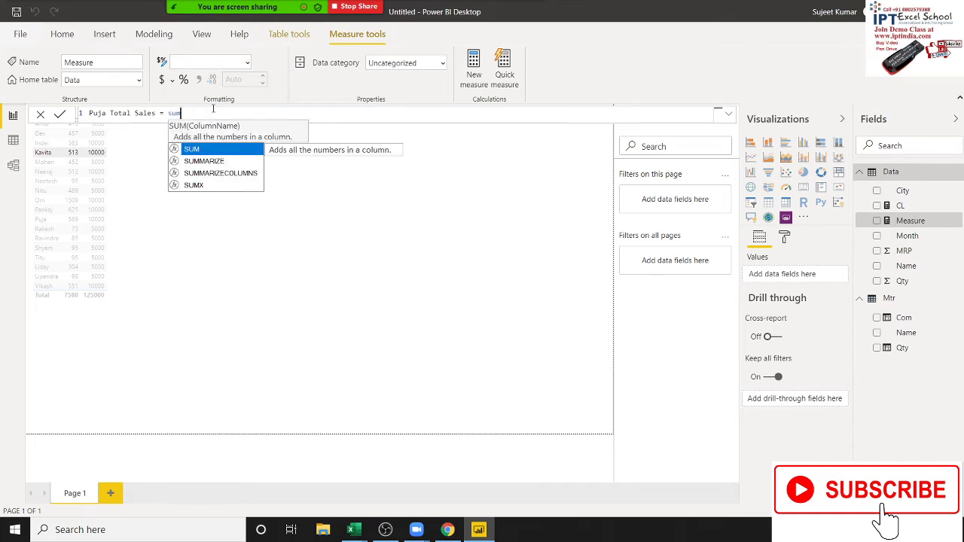
pyautogui.press('Down')
pyautogui.press('Down')
pyautogui.press('Down')
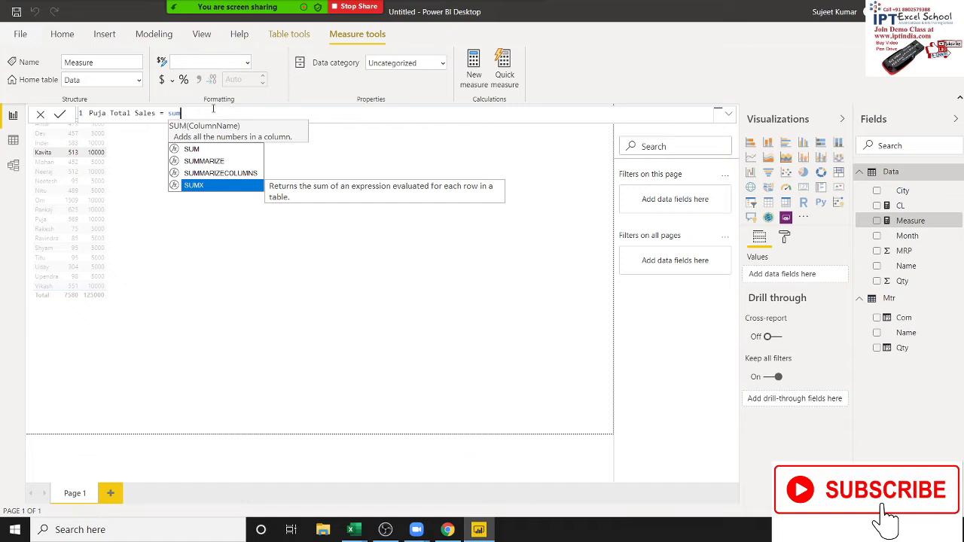
pyautogui.press('BackSpace')
pyautogui.press('BackSpace')
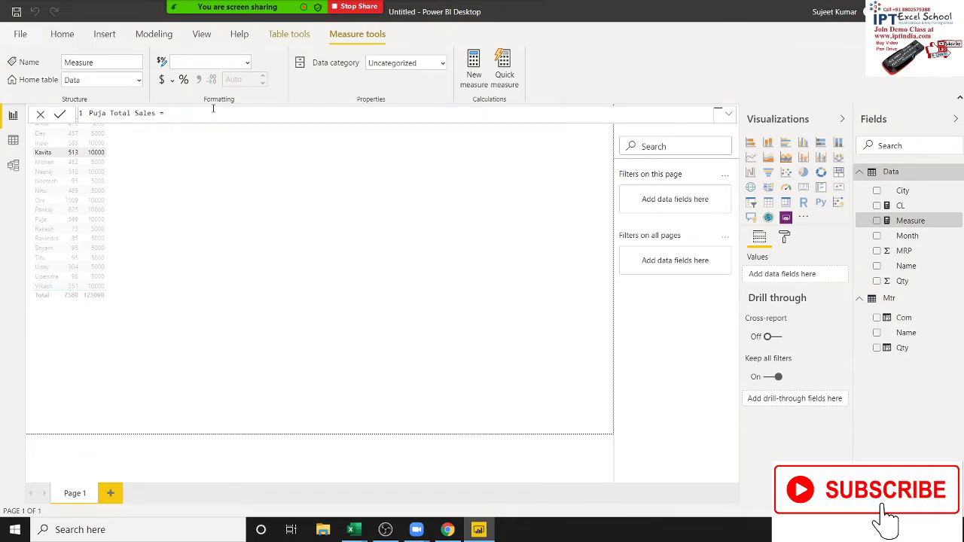
pyautogui.write('sum')
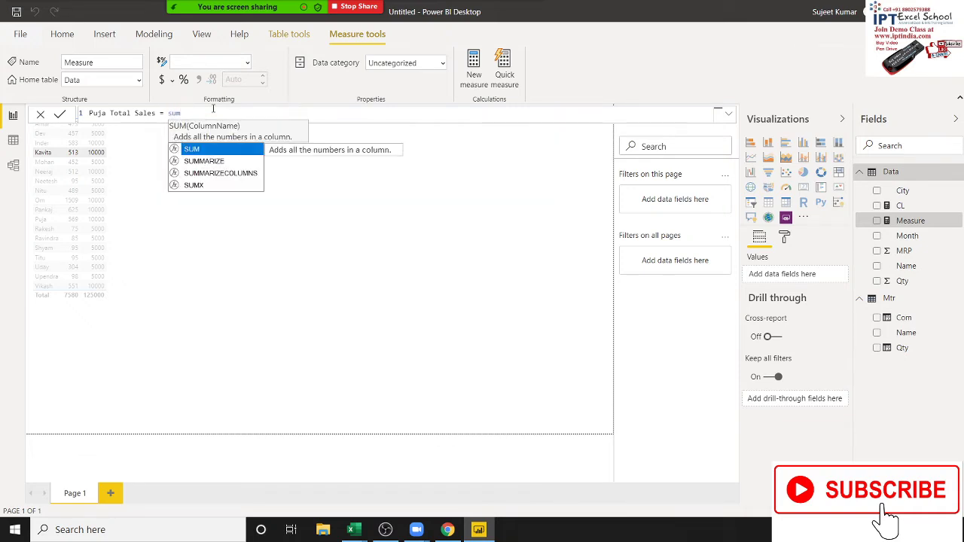
pyautogui.press('Down')
pyautogui.press('Down')
pyautogui.press('Down')
pyautogui.press('Tab')
# - Complete the formula as SUMX(FILTER(Data,Data[Name]="Puja"),Data[Qty]) and commit it
pyautogui.write('fi')
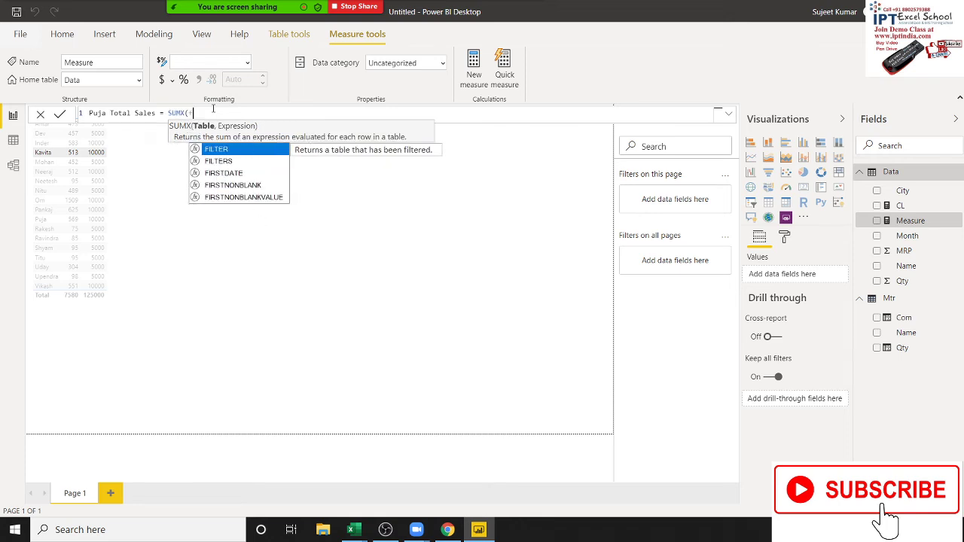
pyautogui.write('l')
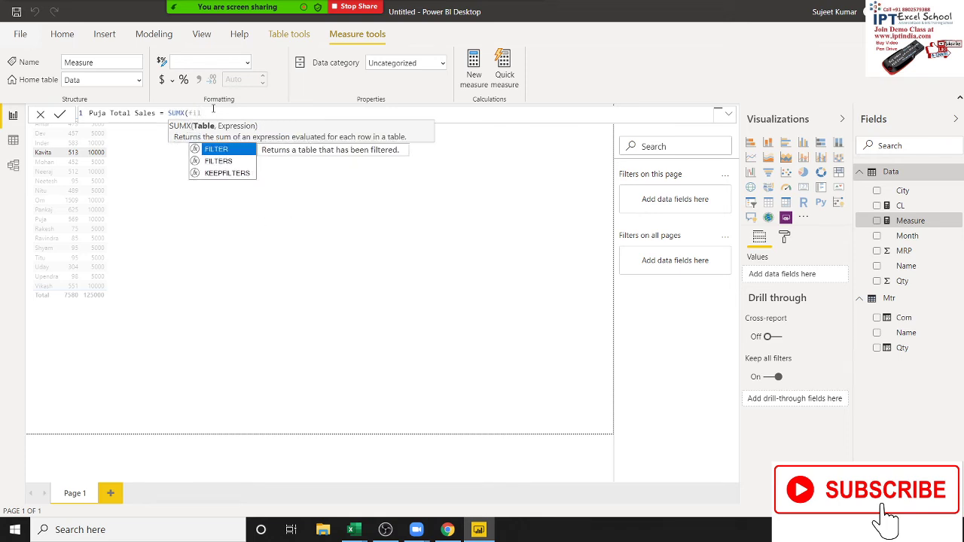
pyautogui.press('Tab')
pyautogui.press('Down')
pyautogui.press('Down')
pyautogui.press('Down')
pyautogui.press('Down')
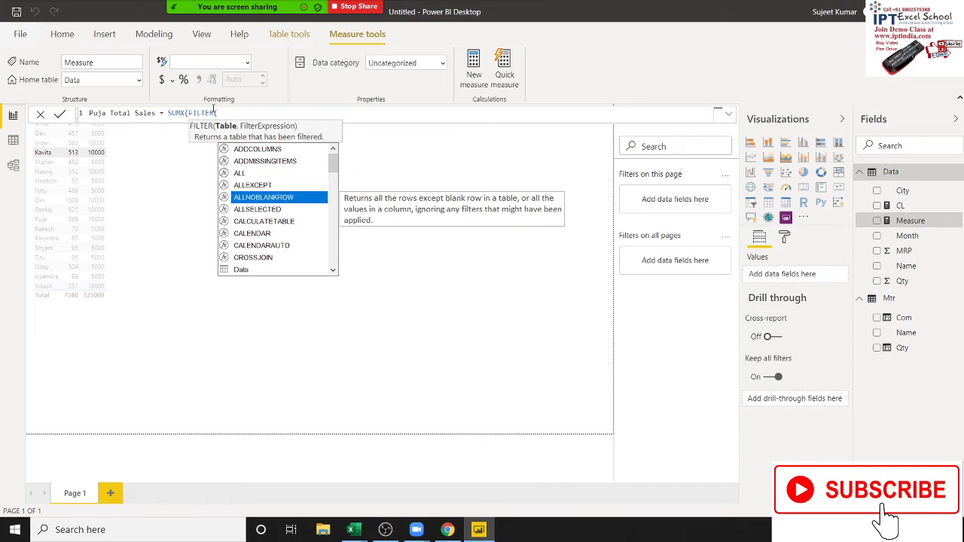
pyautogui.press('Down')
pyautogui.press('Down')
pyautogui.press('Down')
pyautogui.press('Down')
pyautogui.press('Down')
pyautogui.press('Down')
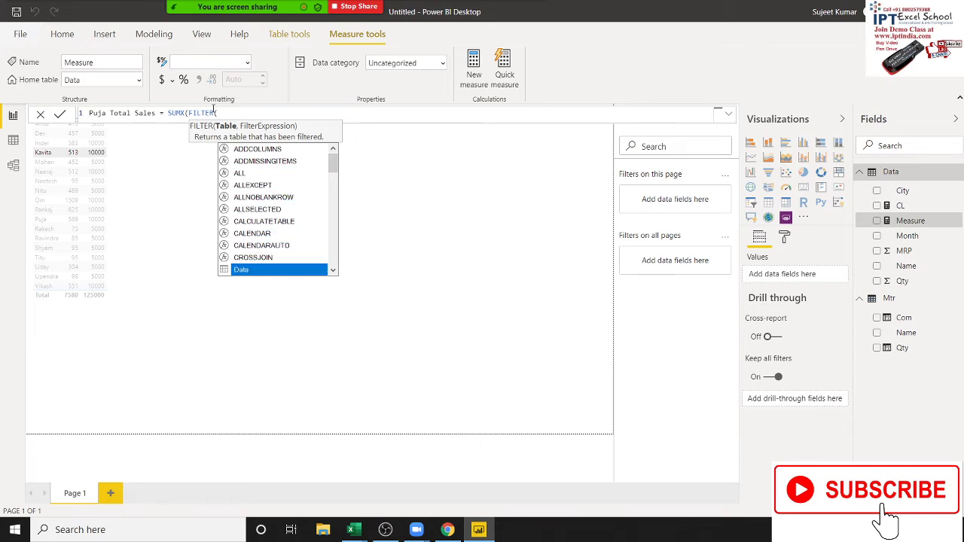
pyautogui.press('Tab')
pyautogui.write(',')
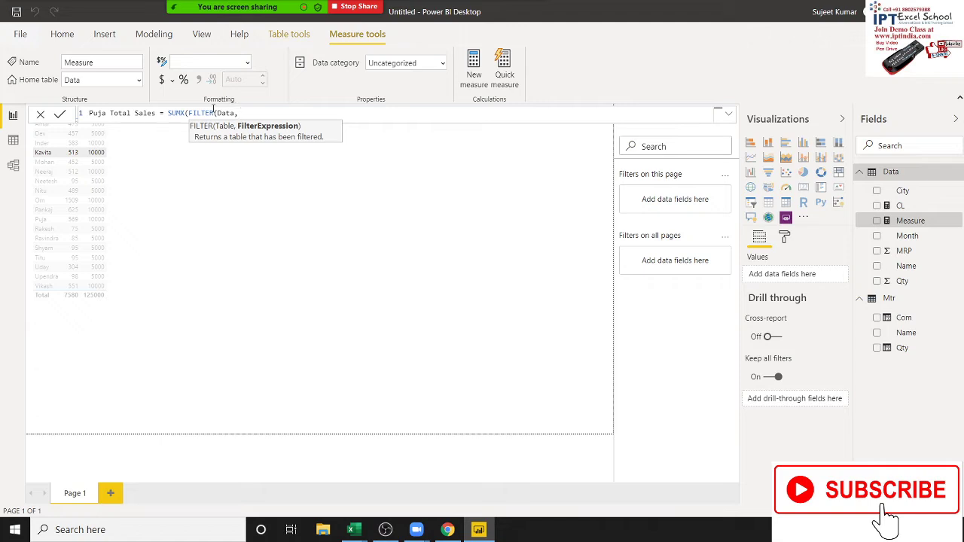
pyautogui.write('nam')
pyautogui.press('Tab')
pyautogui.write('="P')
pyautogui.write('uja"')
pyautogui.write('),')
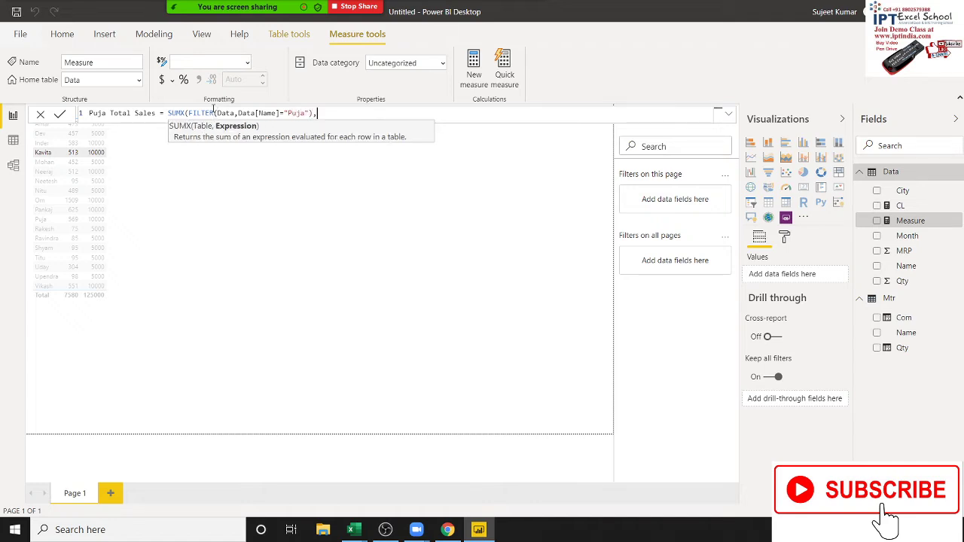
pyautogui.write('Data[Q')
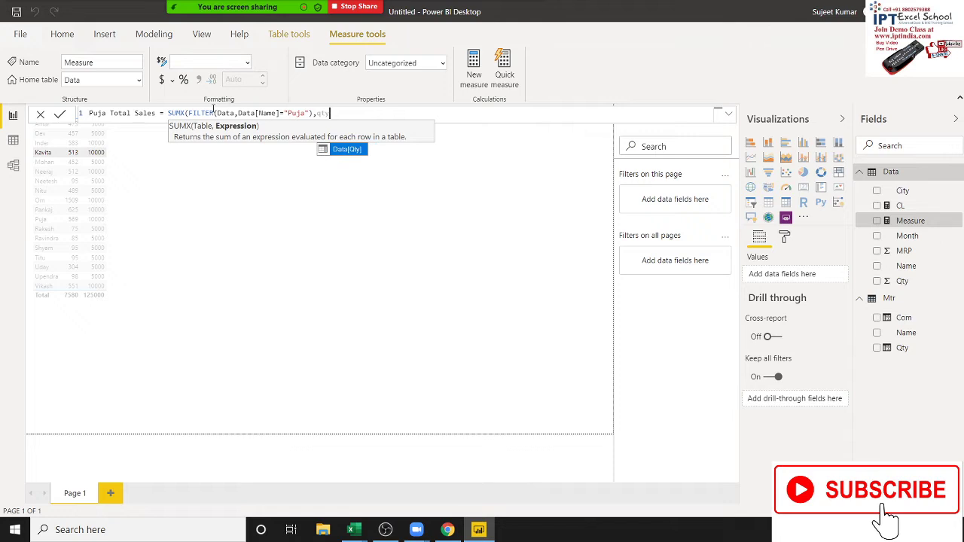
pyautogui.press('Tab')
pyautogui.write(')')
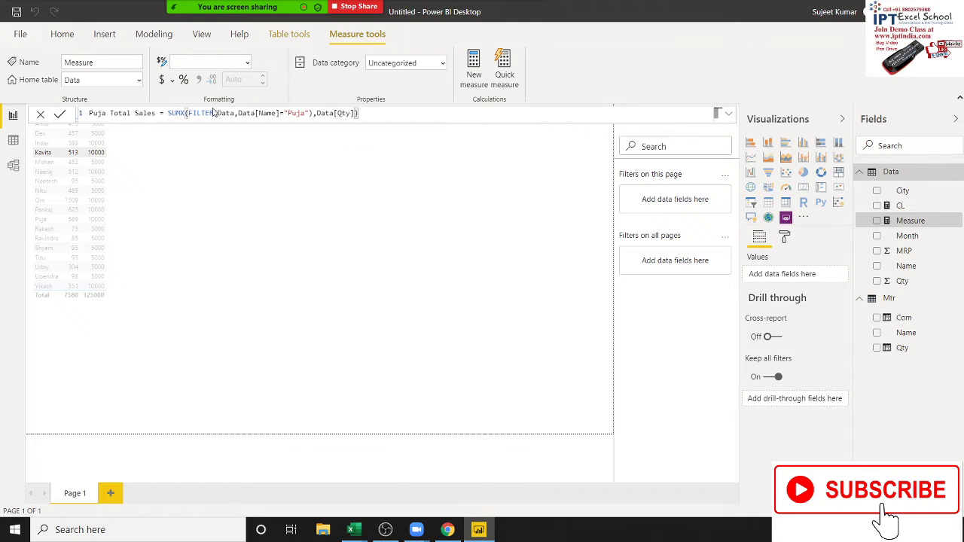
pyautogui.press('Return')
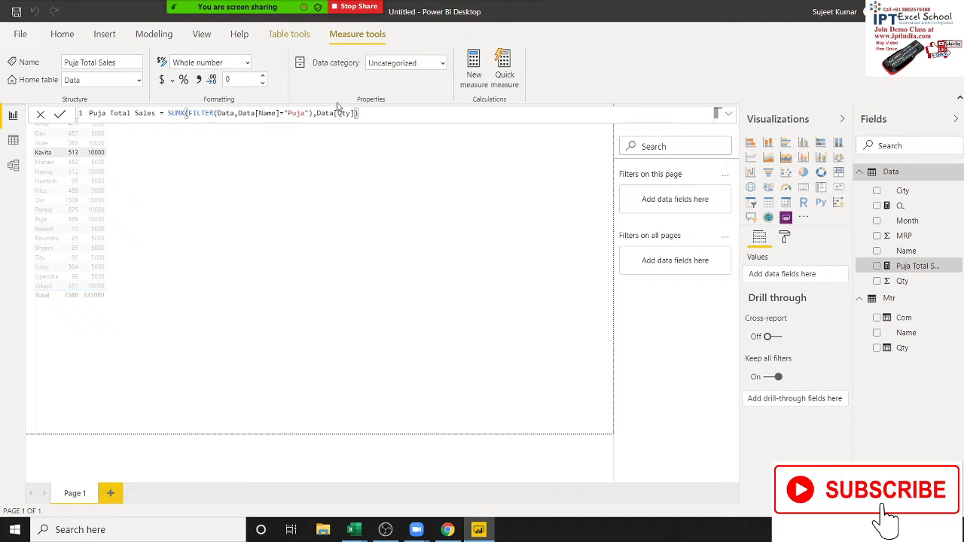
# - Add a top-middle card showing Puja Total Sales as 569, then select its SUMX formula
pyautogui.moveTo(333, 113); pyautogui.dragTo(380, 113)
pyautogui.moveTo(279, 114); pyautogui.dragTo(167, 113)
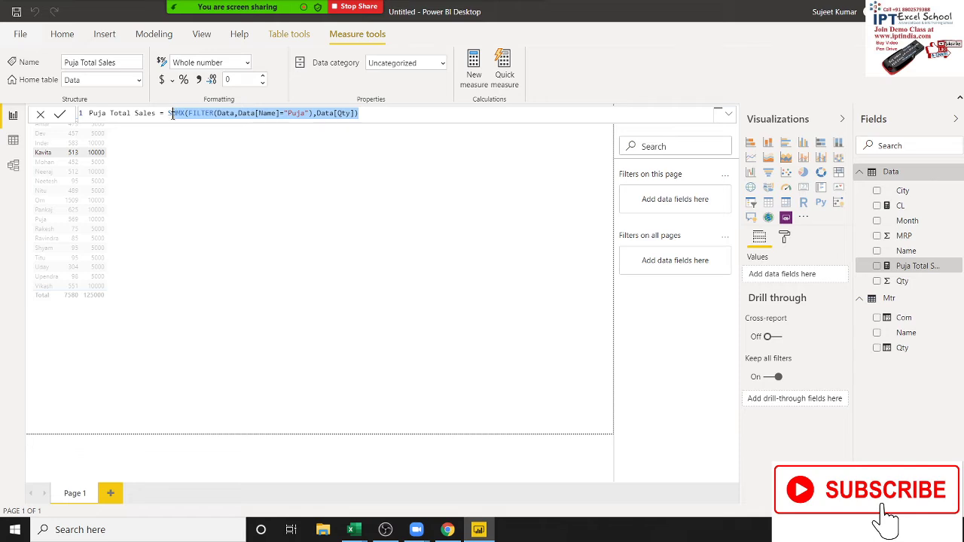
pyautogui.click(264, 171)
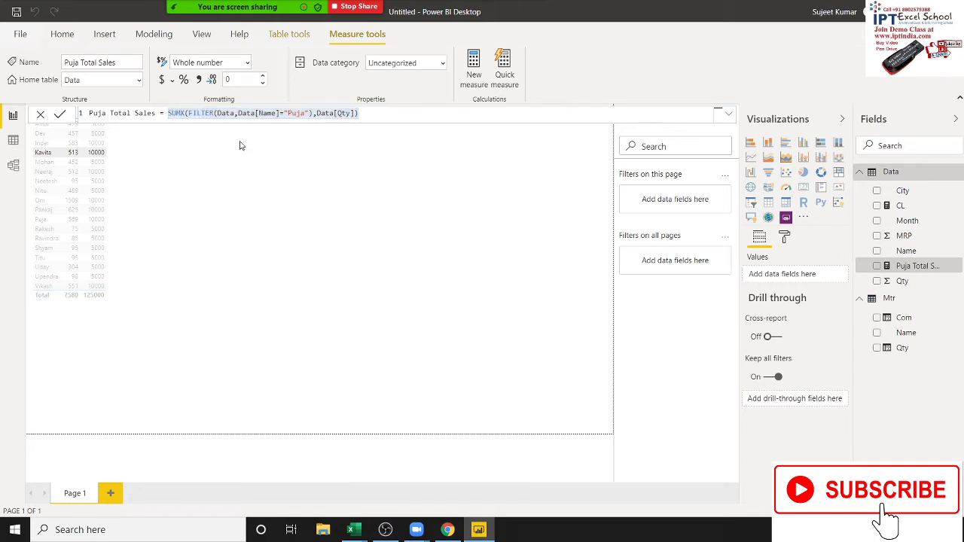
pyautogui.click(802, 188)
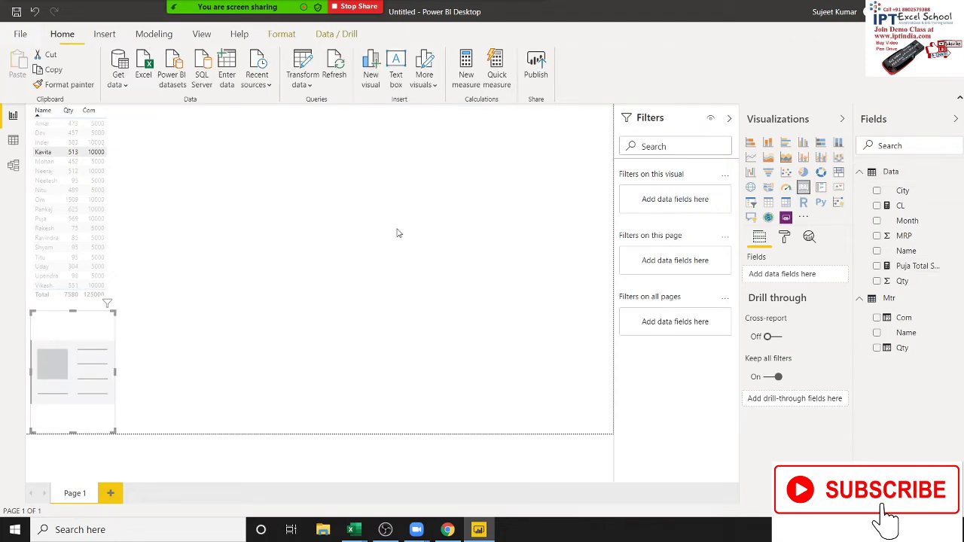
pyautogui.moveTo(79, 339)
pyautogui.mouseDown()
pyautogui.moveTo(400, 150)
pyautogui.moveTo(430, 151)
pyautogui.moveTo(426, 157)
pyautogui.mouseUp()
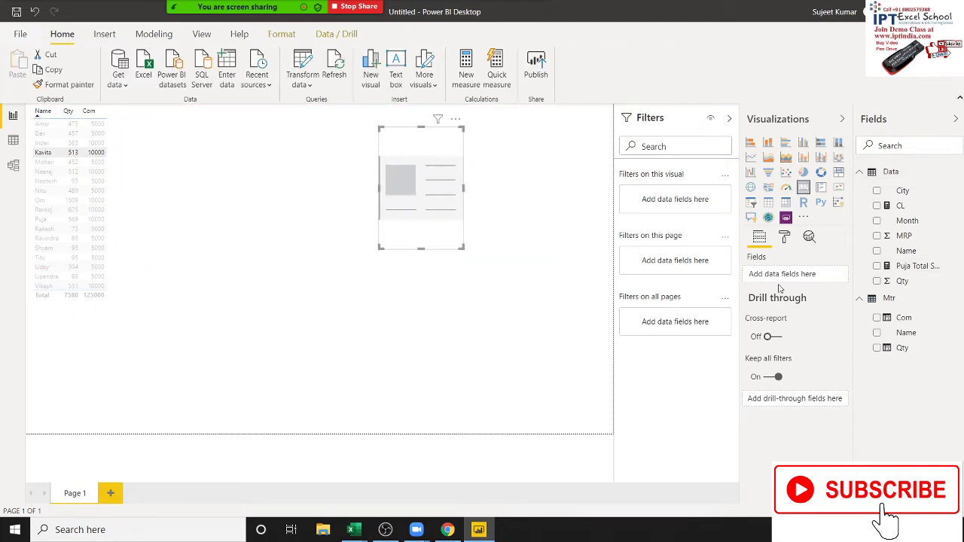
pyautogui.moveTo(927, 268); pyautogui.dragTo(468, 216)
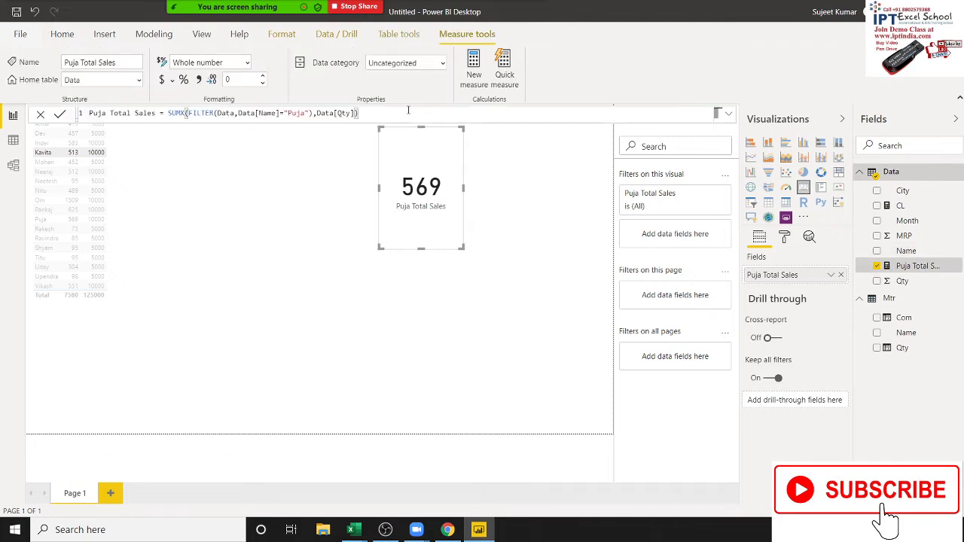
pyautogui.click(384, 117)
pyautogui.moveTo(384, 117); pyautogui.dragTo(171, 117)
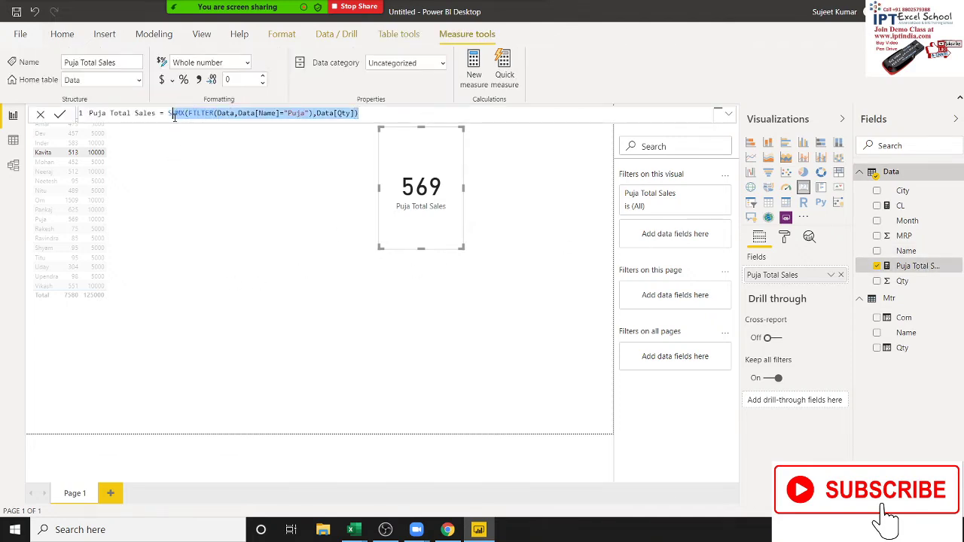
# - Rewrite Puja Total Sales as CALCULATE(SUM(Data[Qty]),Data[Name]="Puja")
pyautogui.write('ca')
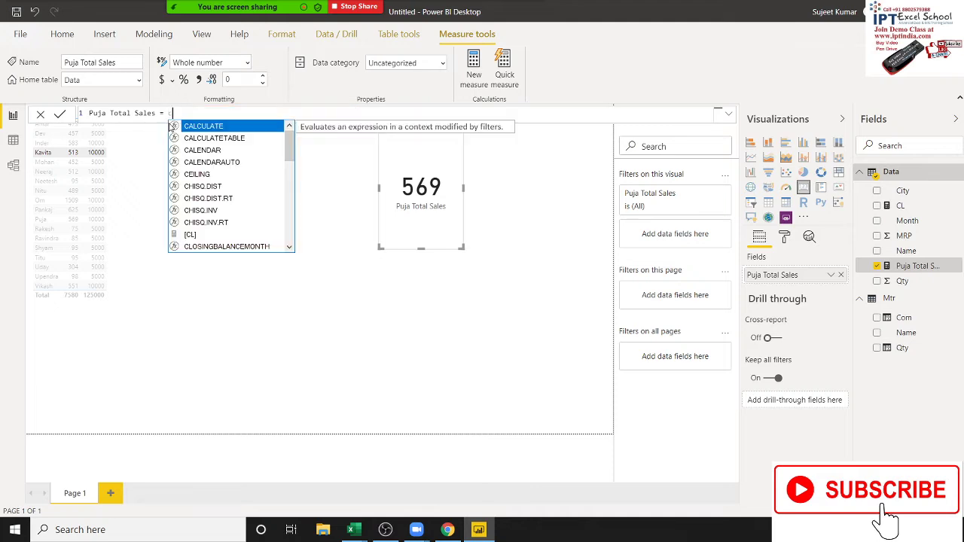
pyautogui.press('Tab')
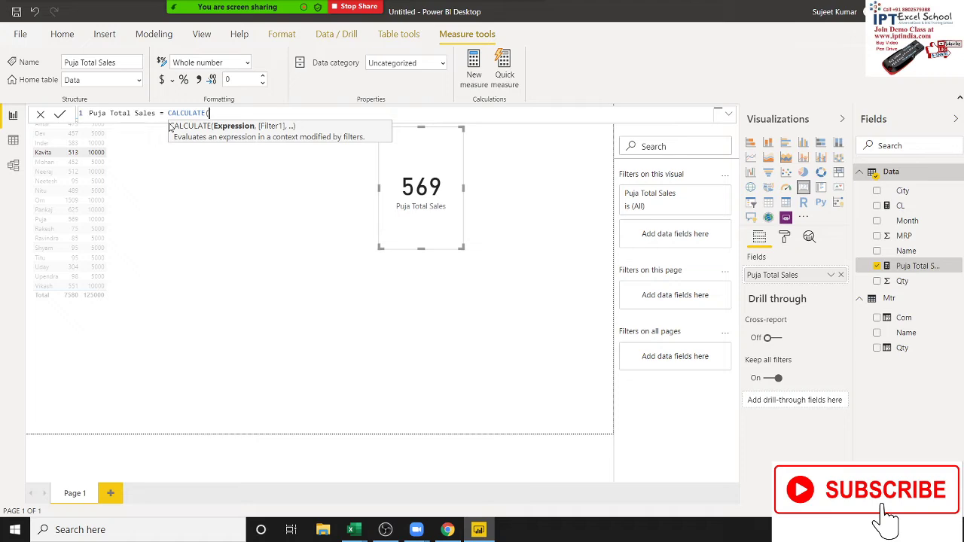
pyautogui.write('sum')
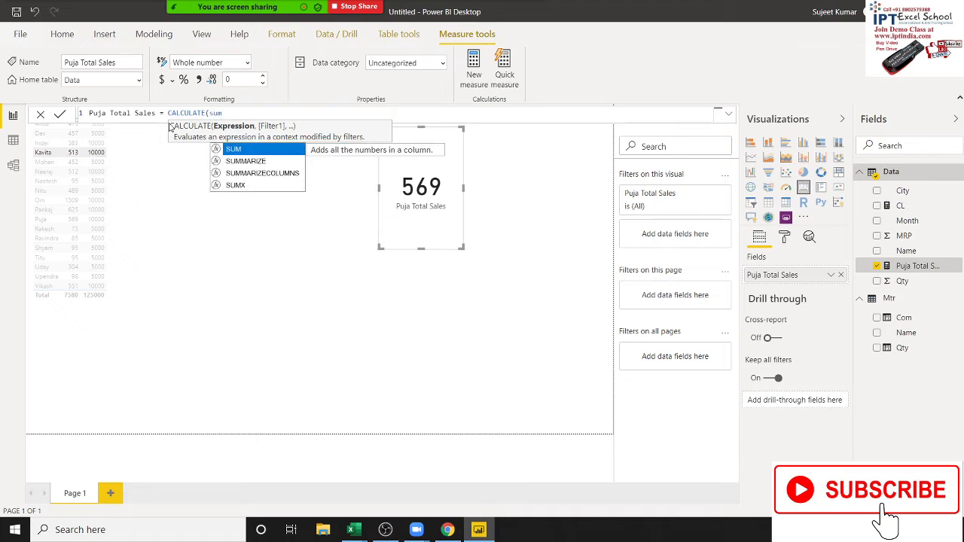
pyautogui.press('Tab')
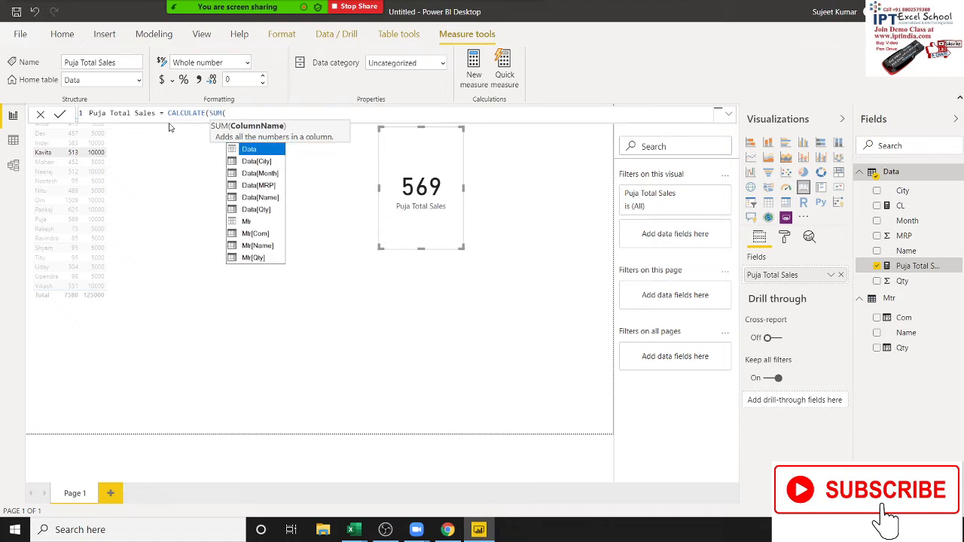
pyautogui.press('Down')
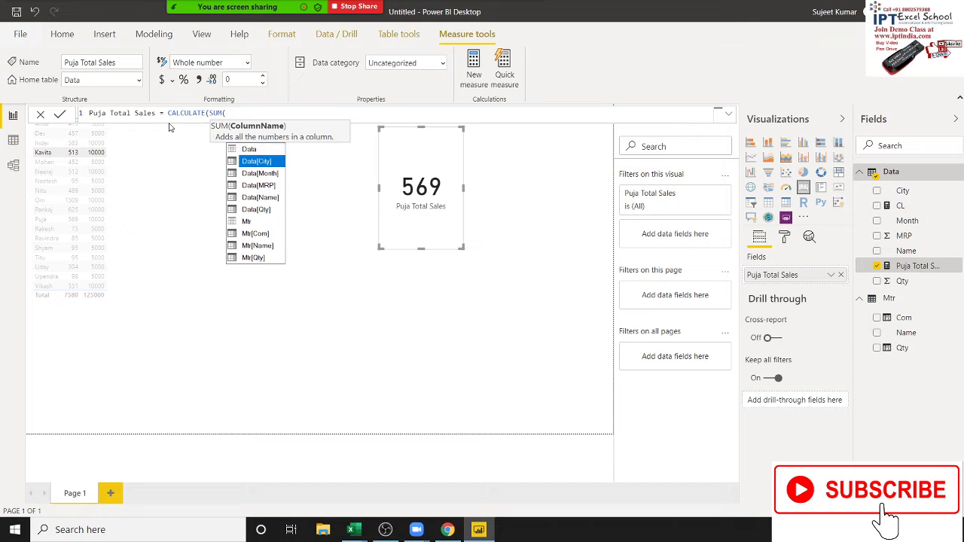
pyautogui.press('Down')
pyautogui.press('Down')
pyautogui.press('Down')
pyautogui.press('Down')
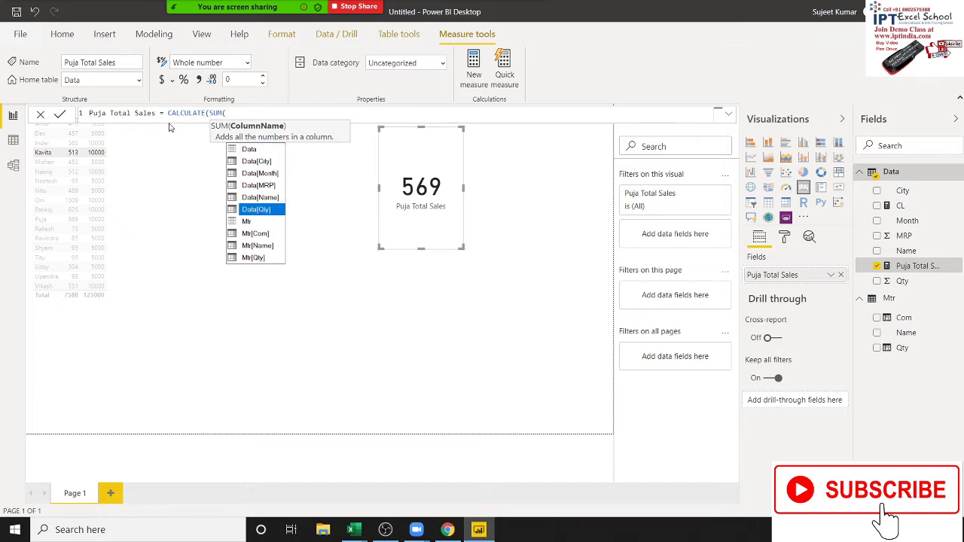
pyautogui.press('Tab')
pyautogui.write(')')
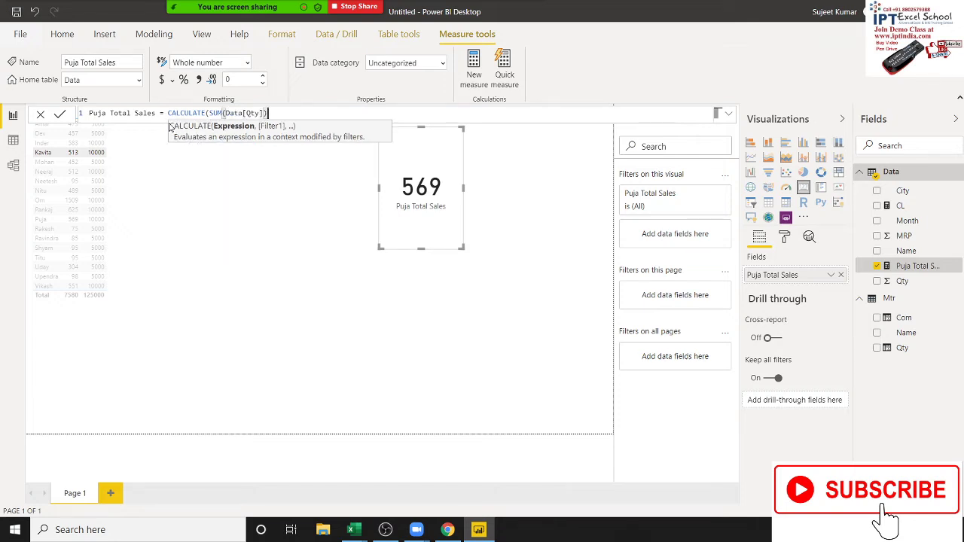
pyautogui.write(',')
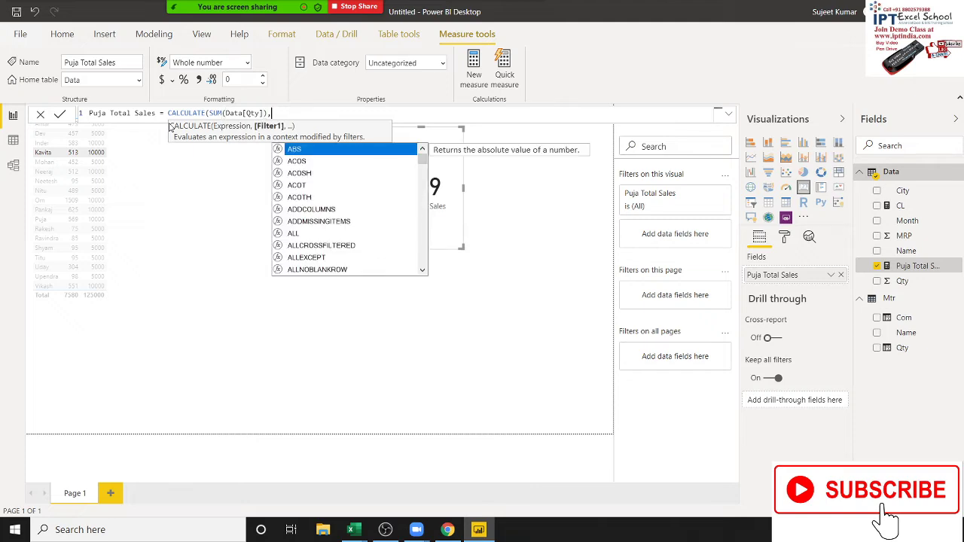
pyautogui.write('dat')
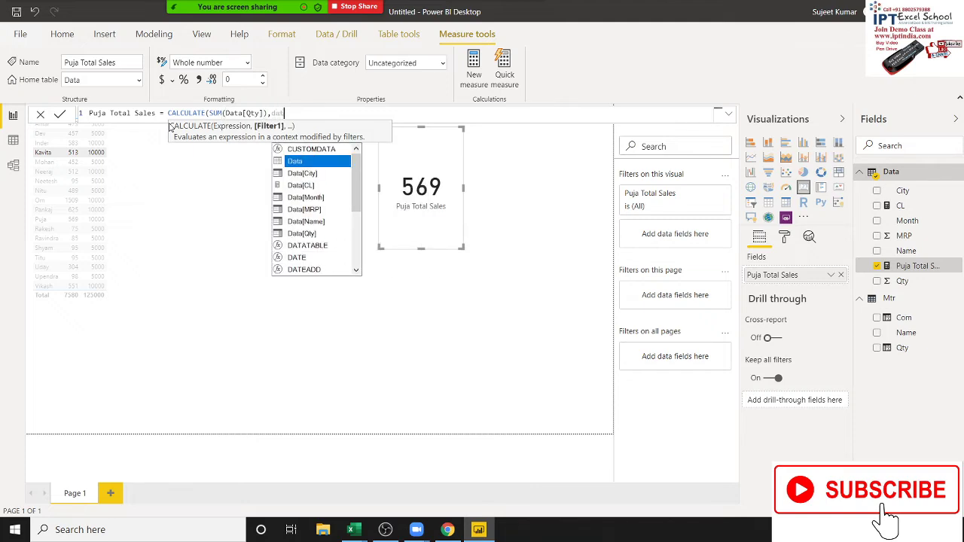
pyautogui.press('Down')
pyautogui.press('Down')
pyautogui.press('Down')
pyautogui.press('Down')
pyautogui.press('Down')
pyautogui.press('Tab')
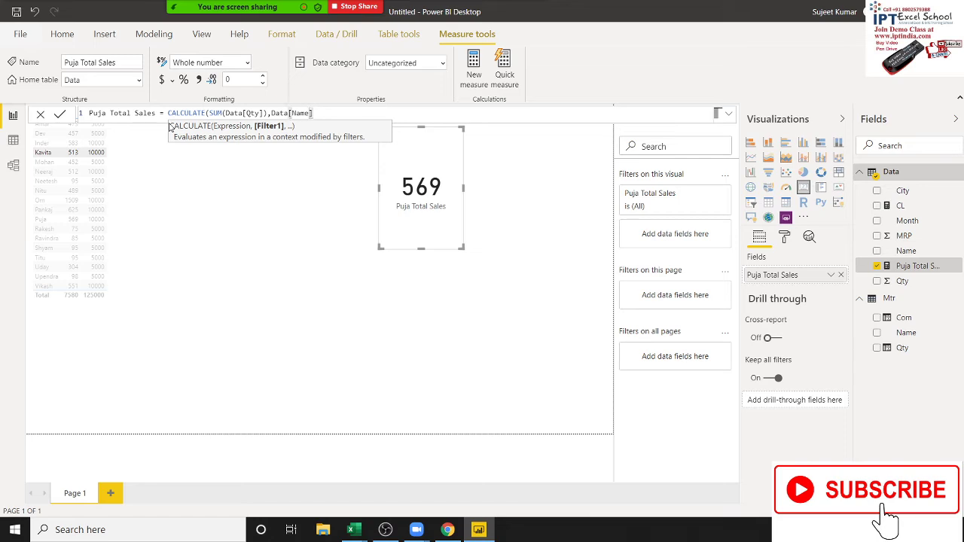
pyautogui.write('="P')
pyautogui.write('uja"')
pyautogui.write(')')
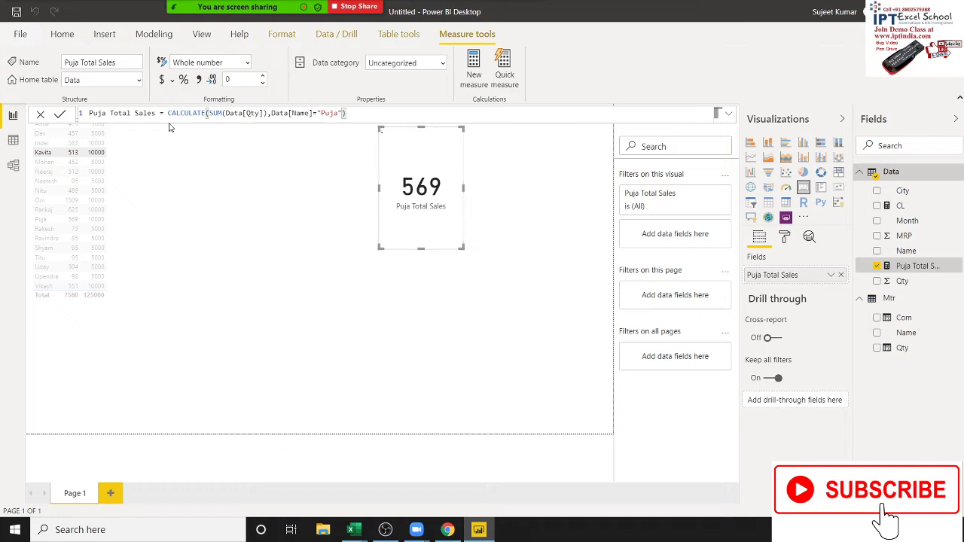
pyautogui.press('Return')
# - Add a second condition Data[Name]="Kavita" to the measure and commit it
pyautogui.click(906, 250)
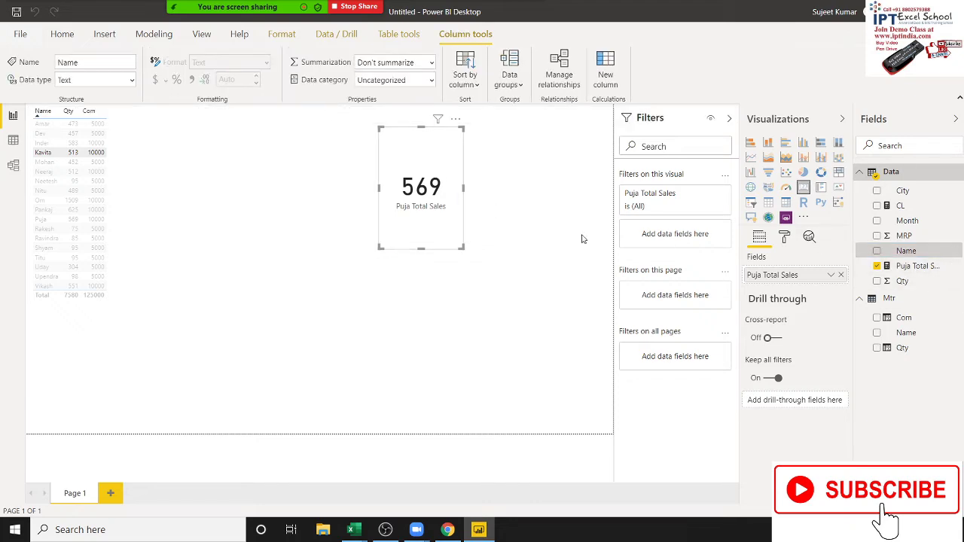
pyautogui.click(920, 267)
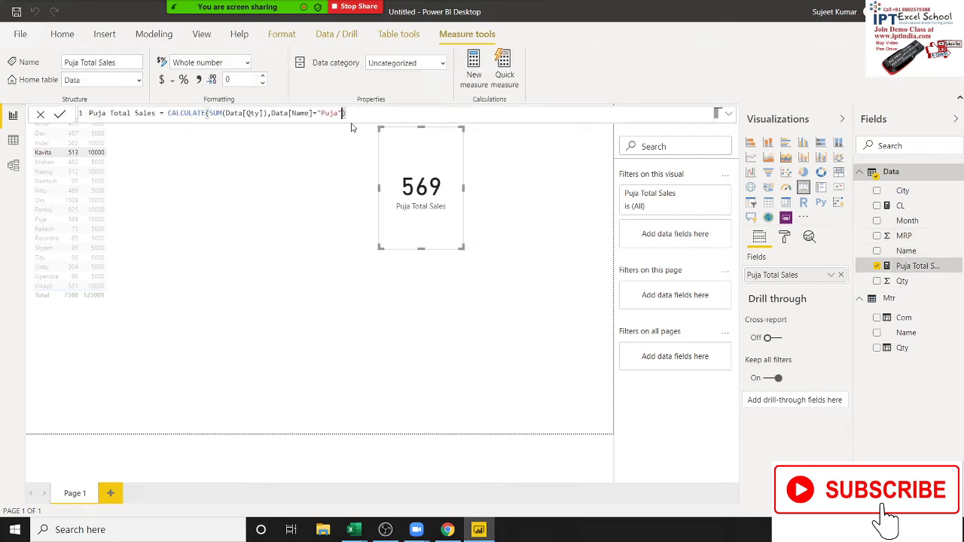
pyautogui.write(',')
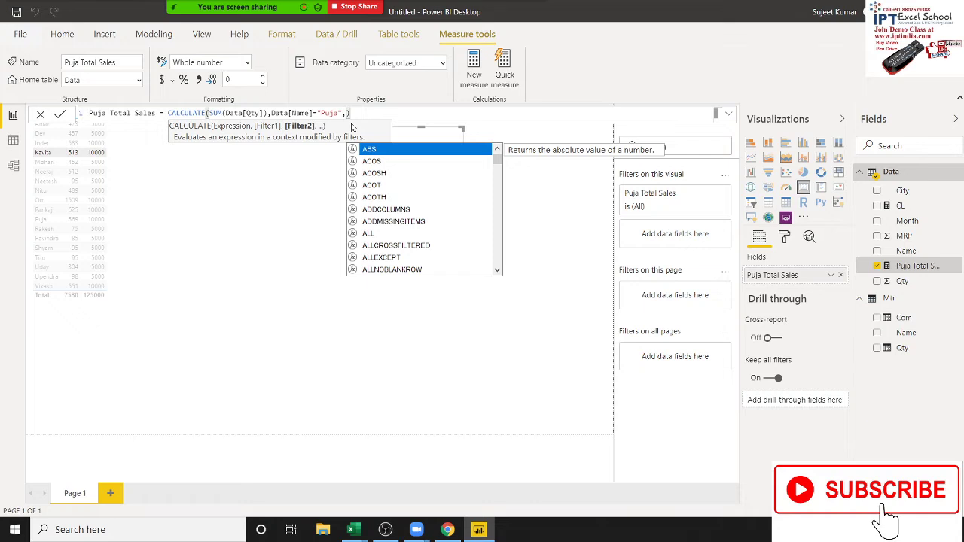
pyautogui.write('data')
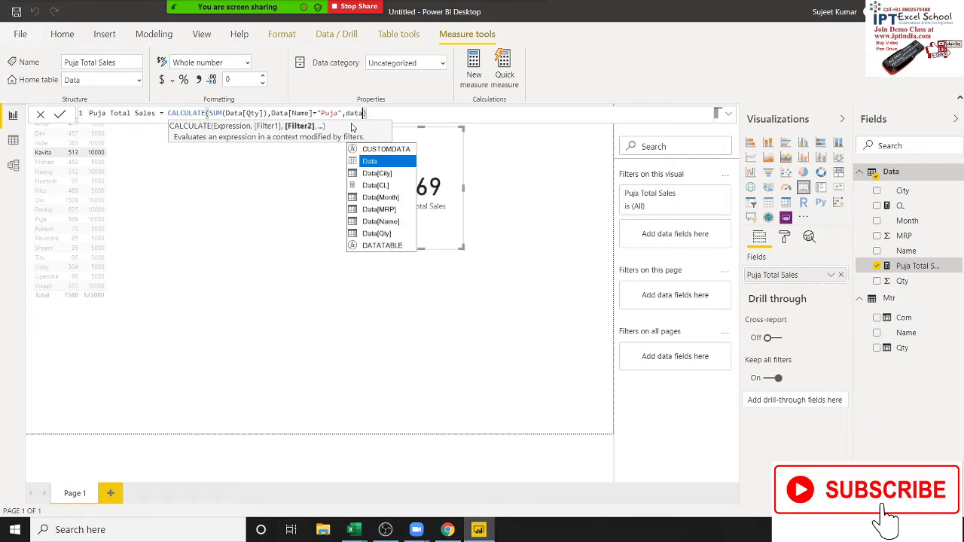
pyautogui.press('Down')
pyautogui.press('Down')
pyautogui.press('Down')
pyautogui.press('Down')
pyautogui.press('Down')
pyautogui.press('Tab')
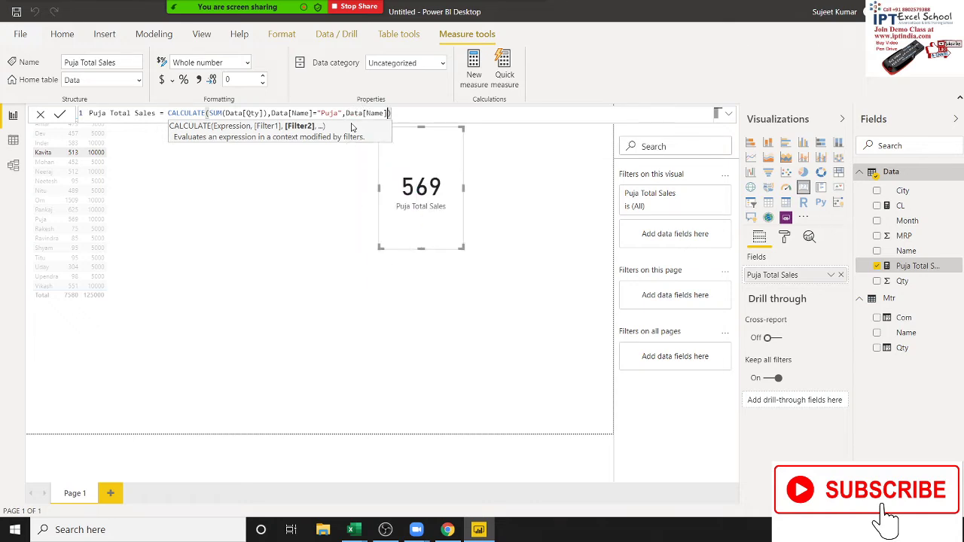
pyautogui.write('="Ka')
pyautogui.write('vita')
pyautogui.write('")')
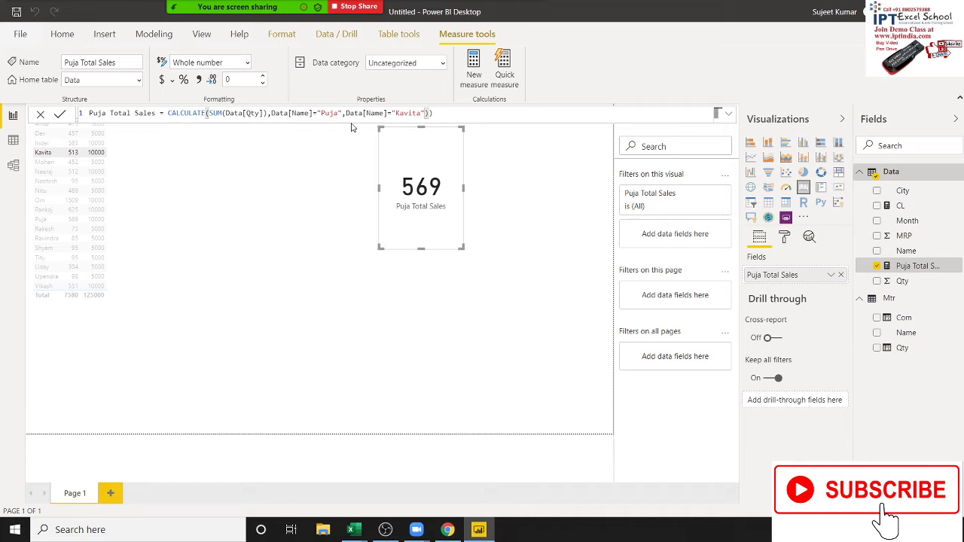
pyautogui.press('Return')
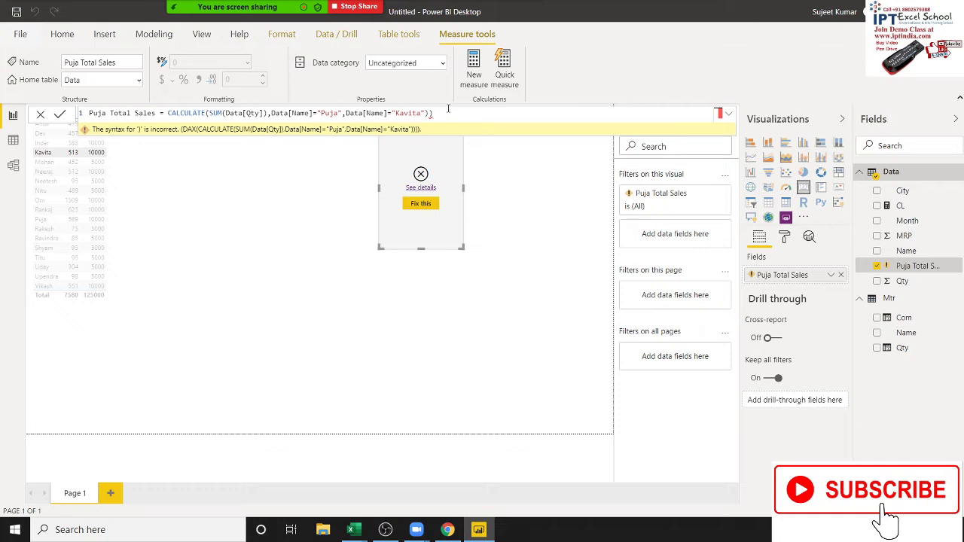
# - Delete the surplus closing parenthesis at the formula's end, leaving the card at (Blank)
pyautogui.click(426, 113)
pyautogui.press('Delete')
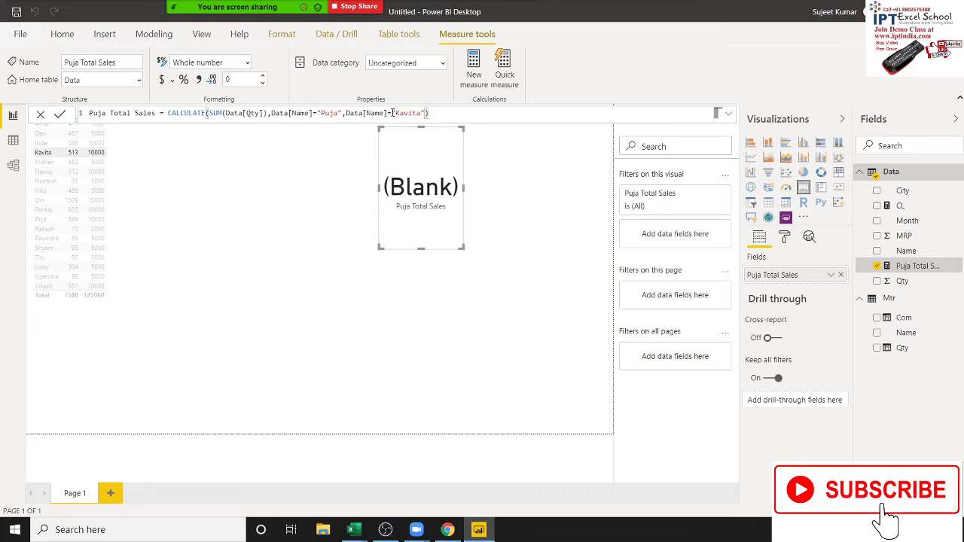
pyautogui.moveTo(72, 171)
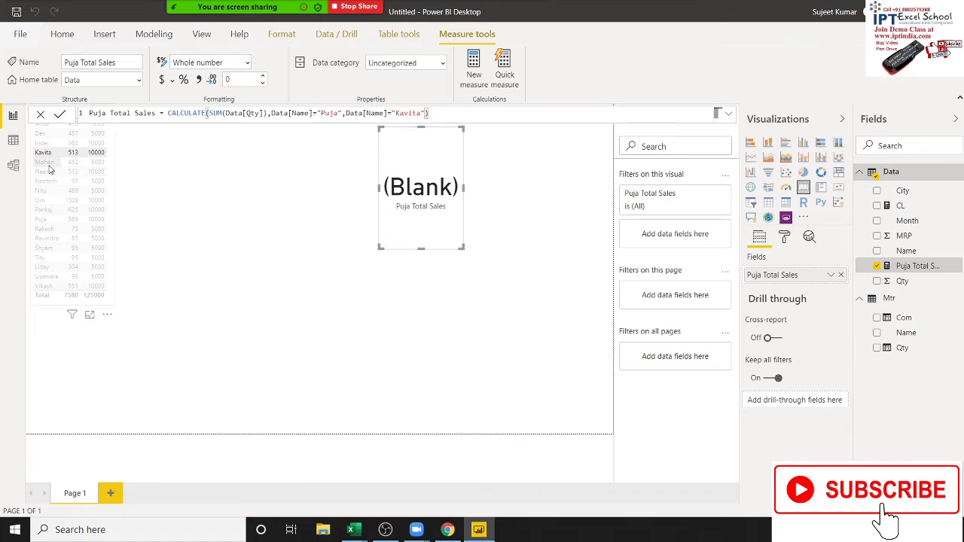
# - Select the Puja Total Sales card and locate the Kavita condition in its formula
pyautogui.click(88, 159)
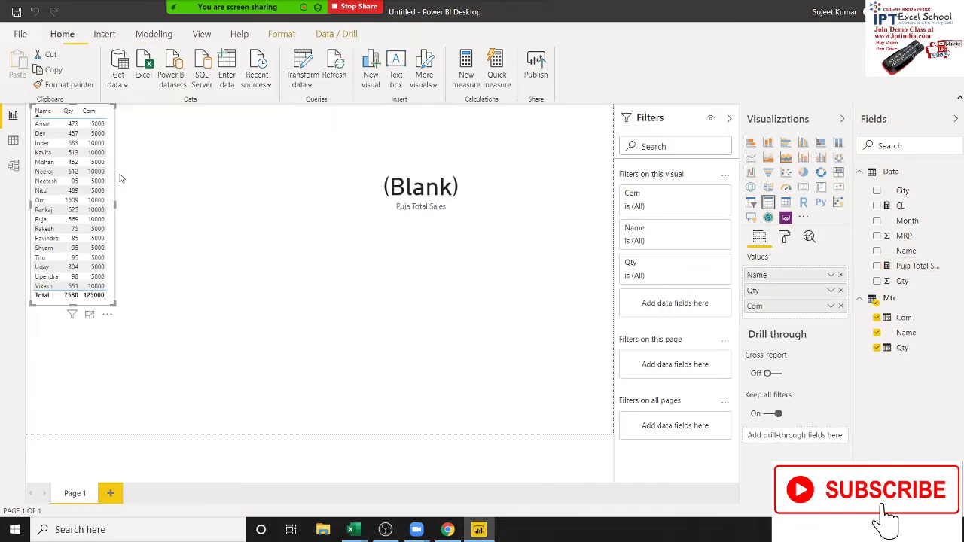
pyautogui.click(412, 202)
pyautogui.click(413, 200)
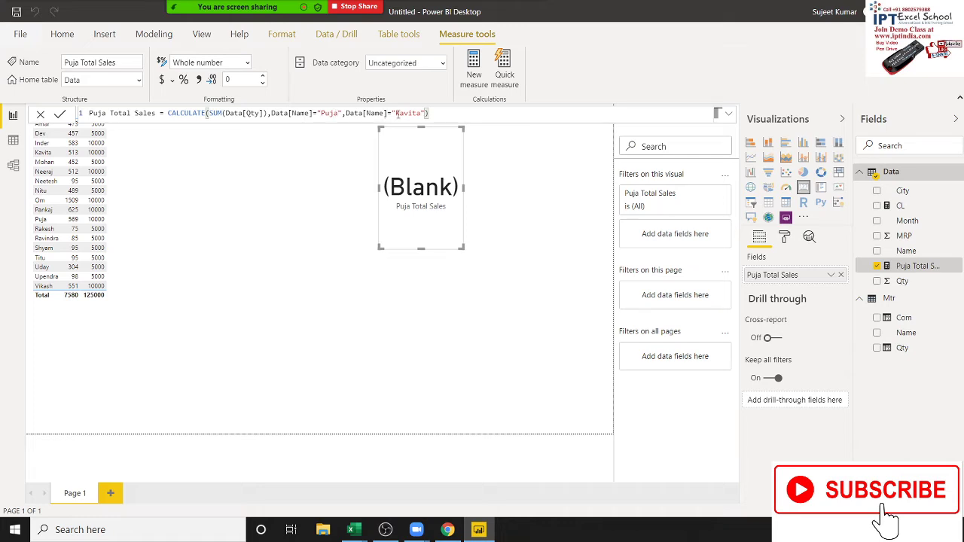
pyautogui.moveTo(395, 113); pyautogui.dragTo(422, 113)
pyautogui.click(426, 113)
pyautogui.doubleClick(415, 113)
# - Replace the comma between the Puja and Kavita conditions with || so the card shows 1082
pyautogui.click(344, 113)
pyautogui.press('BackSpace')
pyautogui.write('||')
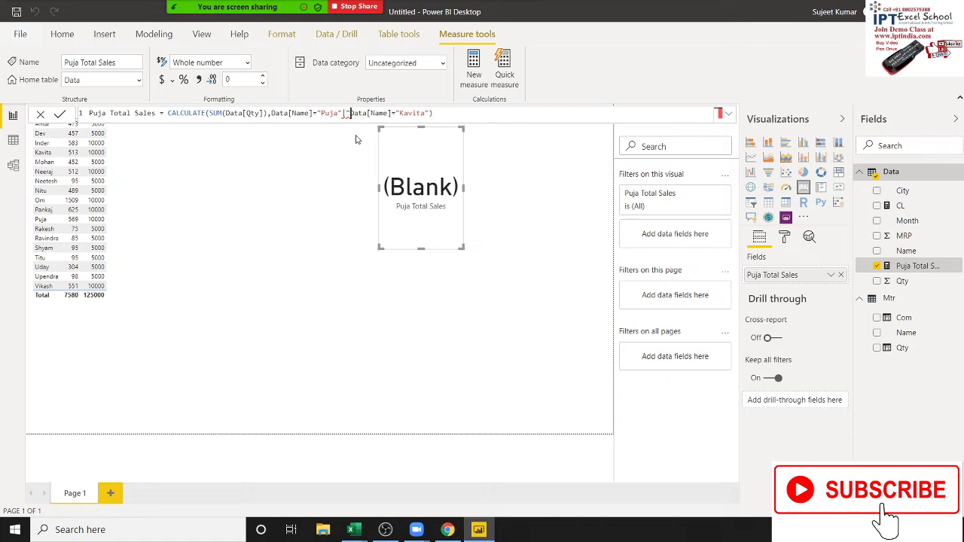
pyautogui.press('BackSpace')
pyautogui.press('Delete')
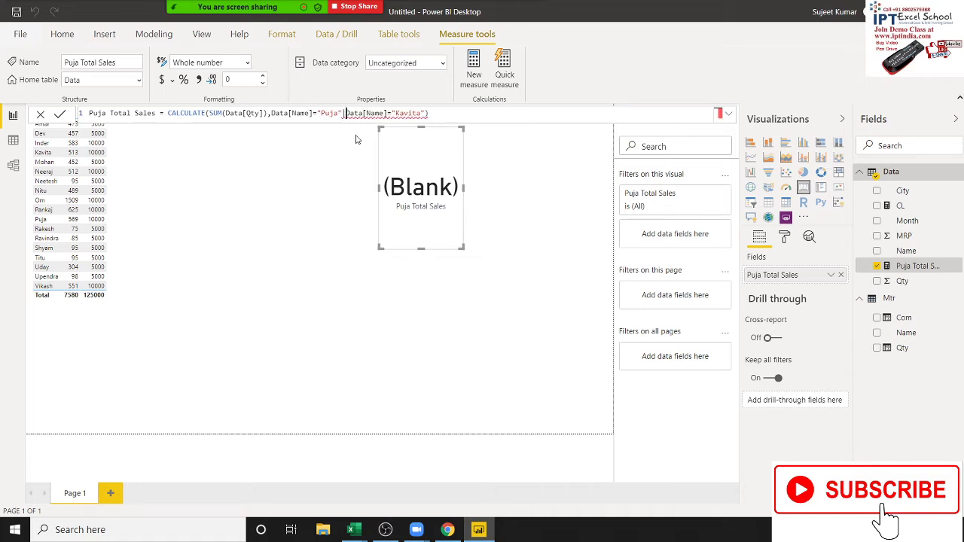
pyautogui.write('||')
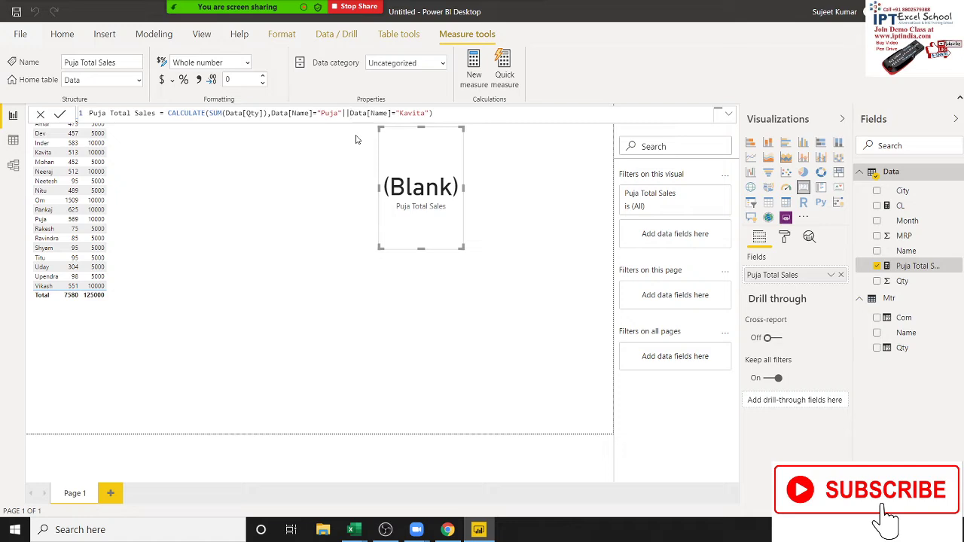
pyautogui.press('Return')
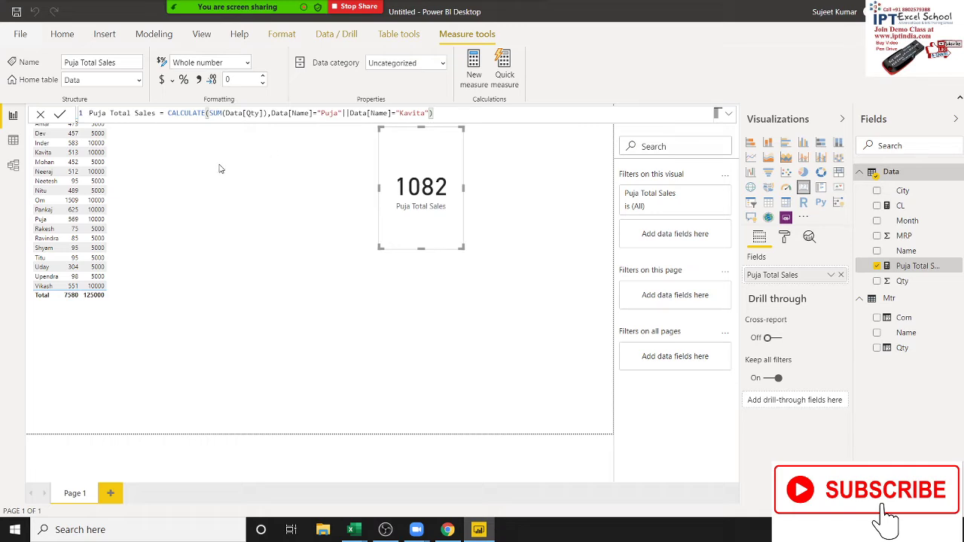
pyautogui.click(349, 113)
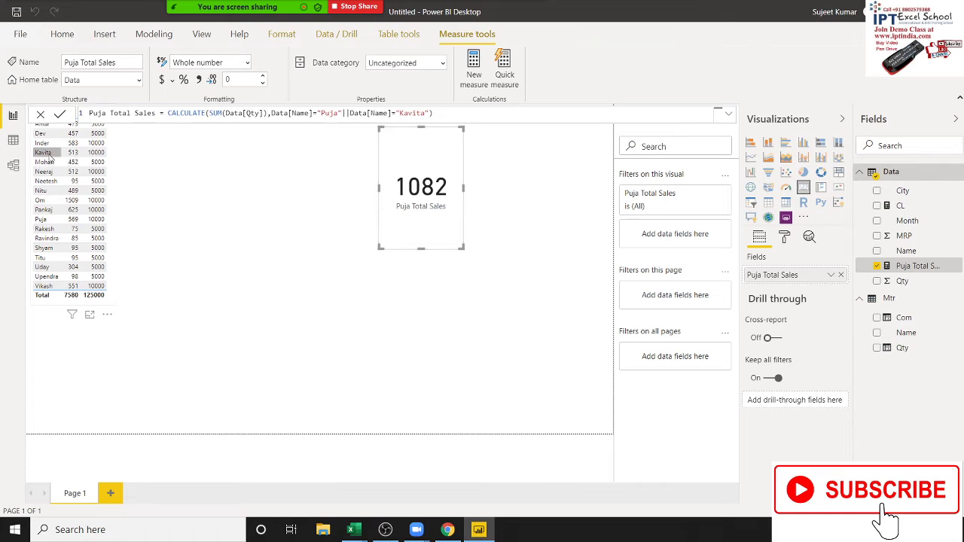
pyautogui.moveTo(43, 152)
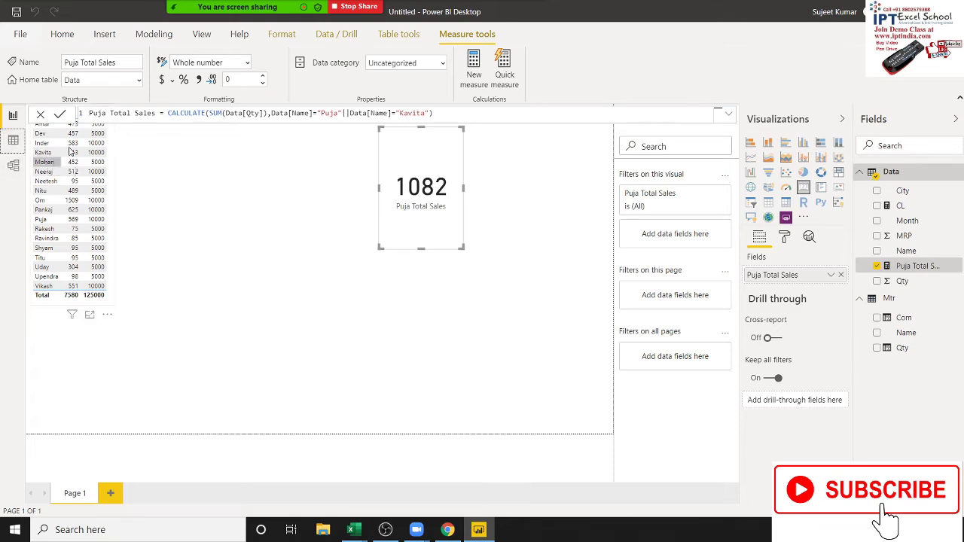
pyautogui.click(20, 144)
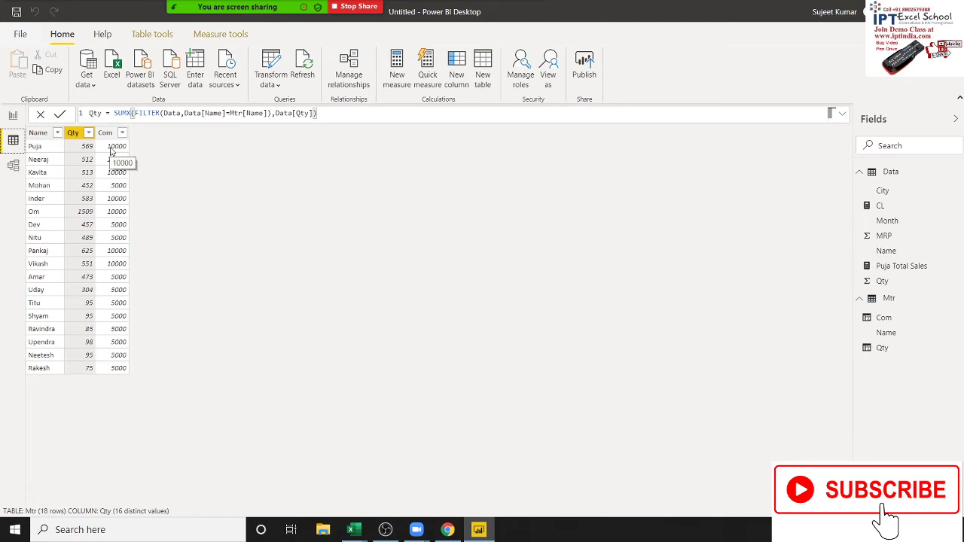
pyautogui.click(112, 153)
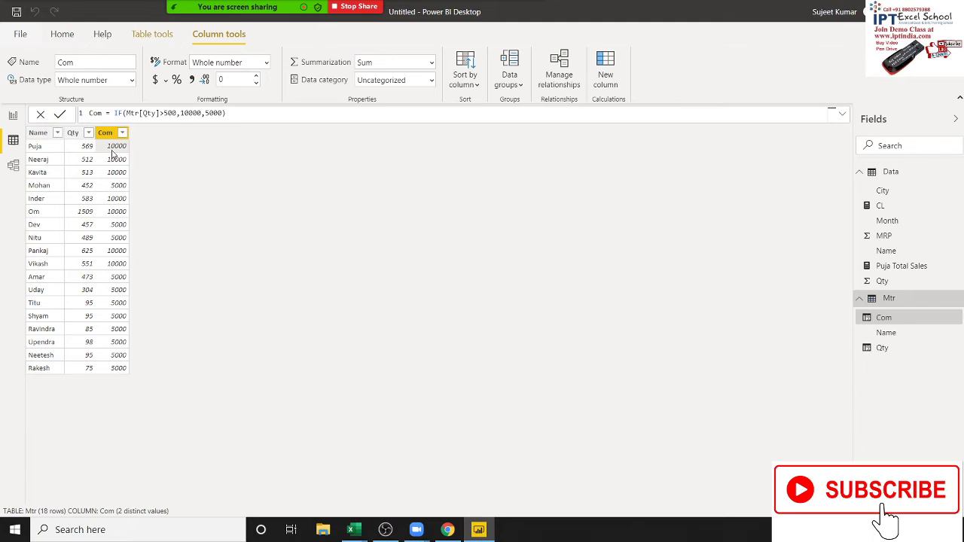
pyautogui.click(14, 141)
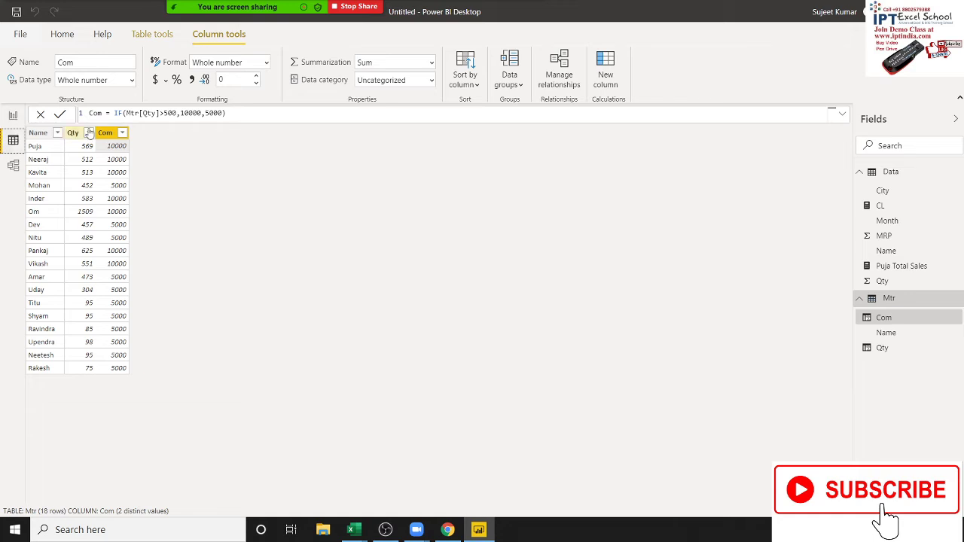
pyautogui.click(13, 117)
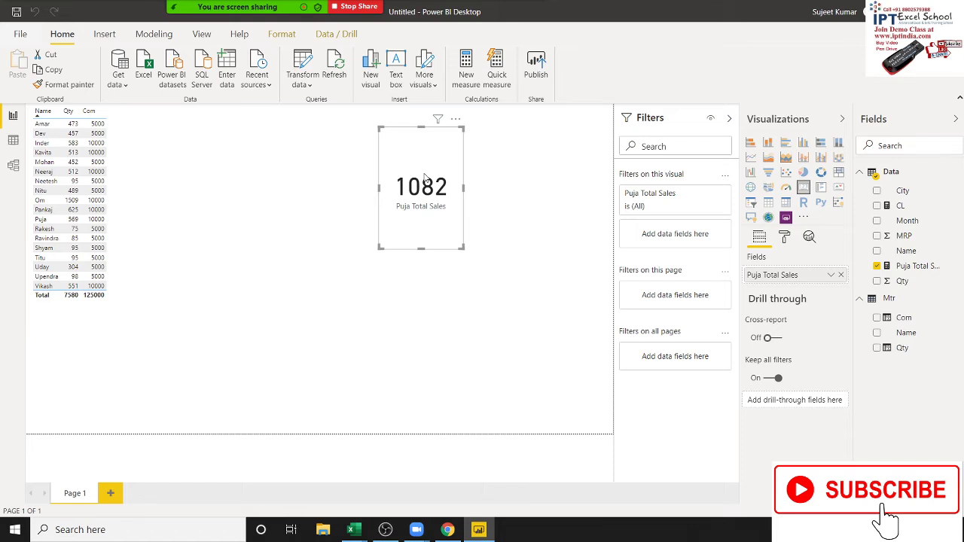
# - Move the 1082 card left and add a new empty card visual beside it
pyautogui.moveTo(418, 166); pyautogui.dragTo(229, 164)
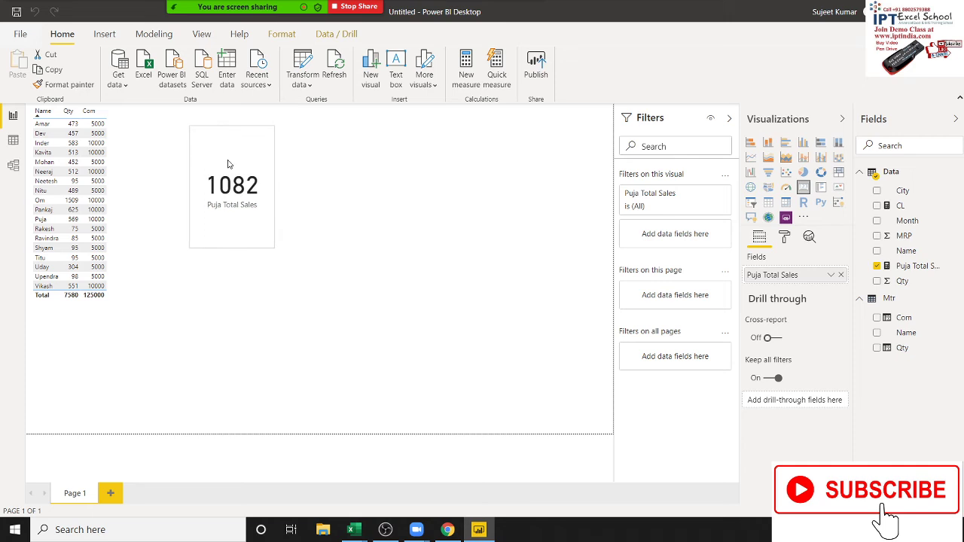
pyautogui.click(454, 187)
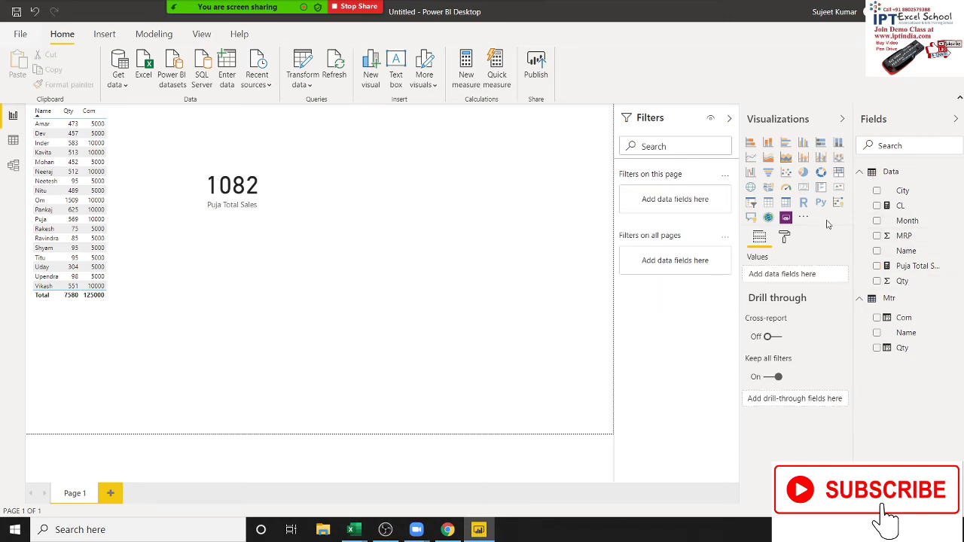
pyautogui.click(803, 187)
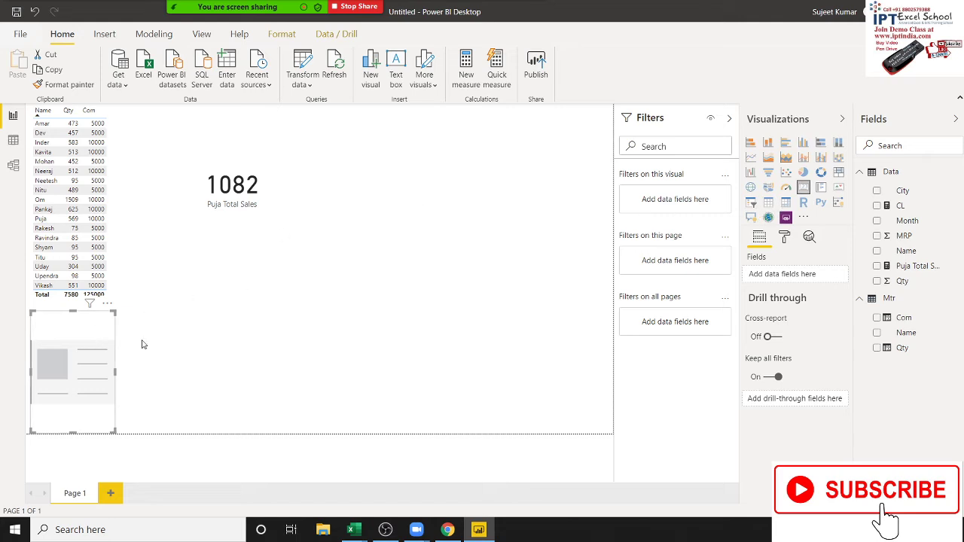
pyautogui.moveTo(73, 369); pyautogui.dragTo(389, 192)
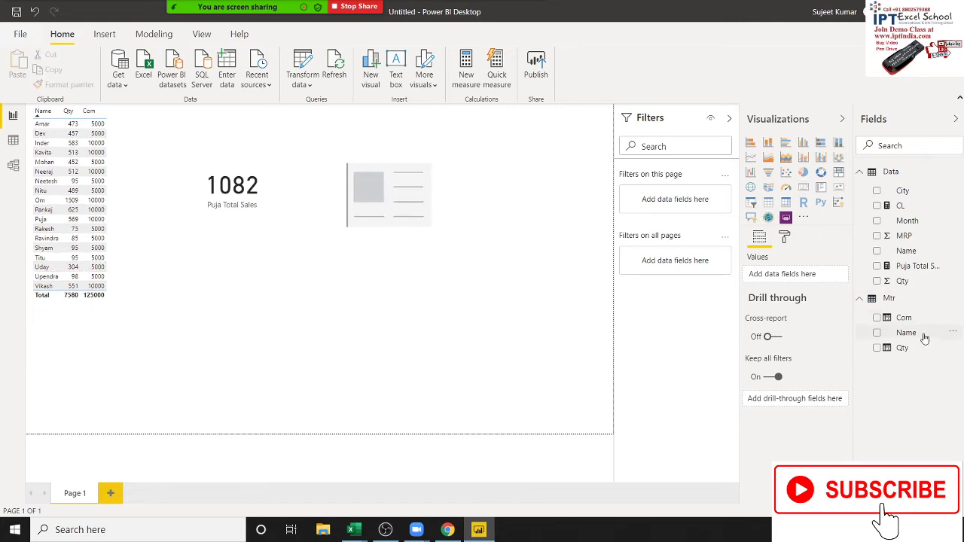
# - Create a new measure named Calc starting CALCULATE(SUM(Data[Qty])
pyautogui.click(468, 87)
pyautogui.click(468, 88)
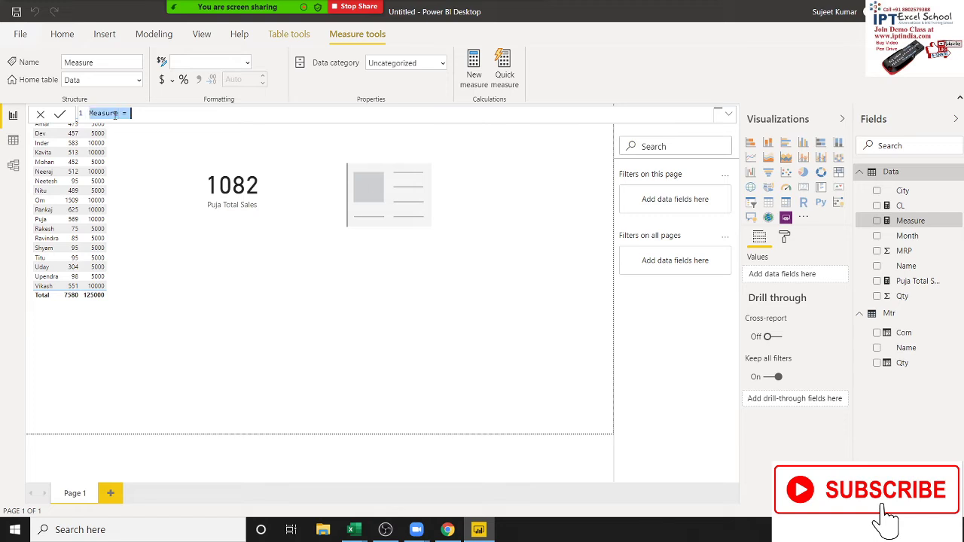
pyautogui.doubleClick(113, 113)
pyautogui.write('Ca')
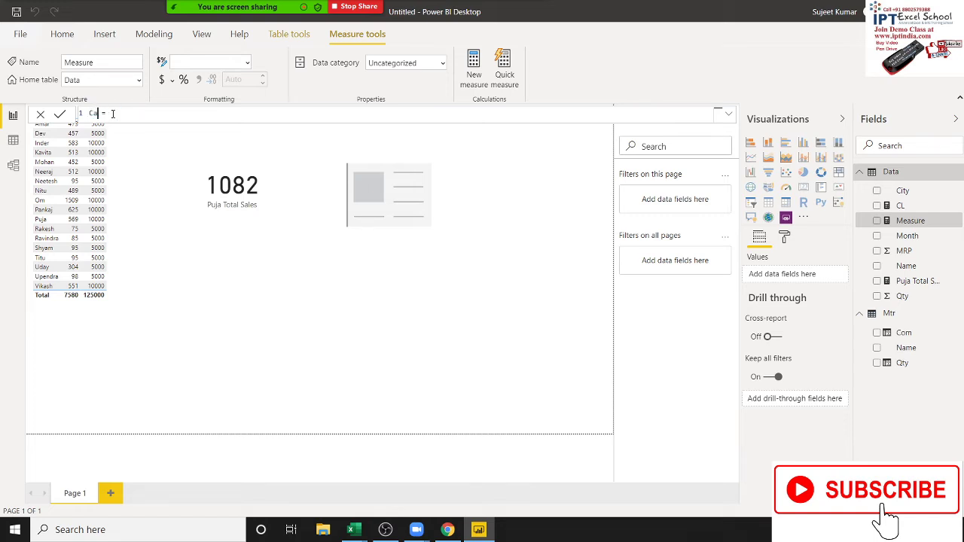
pyautogui.write('lc')
pyautogui.write('cal')
pyautogui.press('Tab')
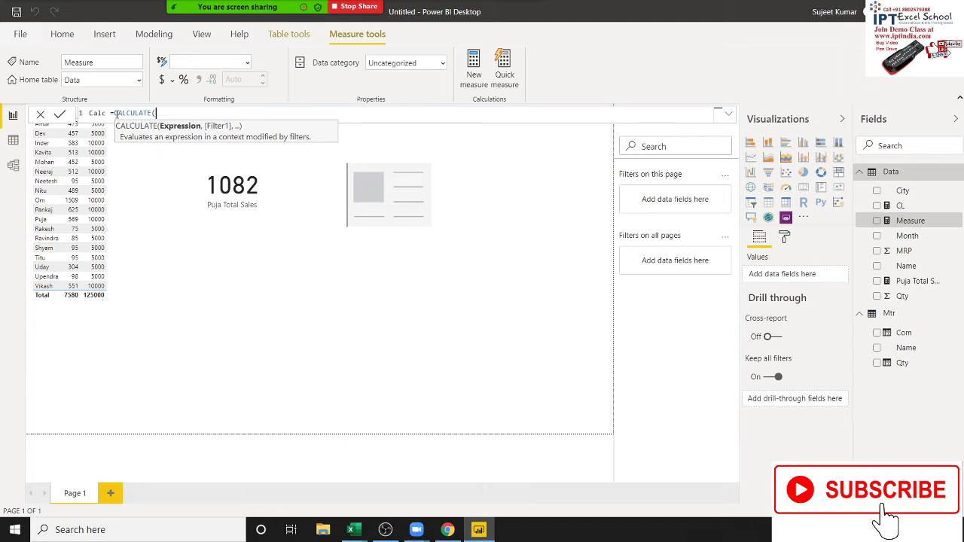
pyautogui.write('sum')
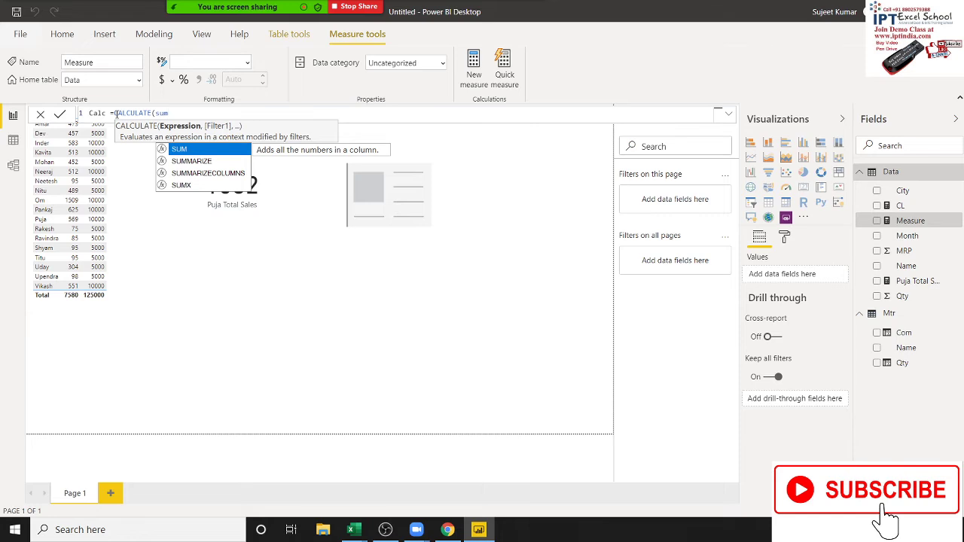
pyautogui.press('Tab')
pyautogui.press('Down')
pyautogui.press('Down')
pyautogui.press('Down')
pyautogui.press('Down')
pyautogui.press('Down')
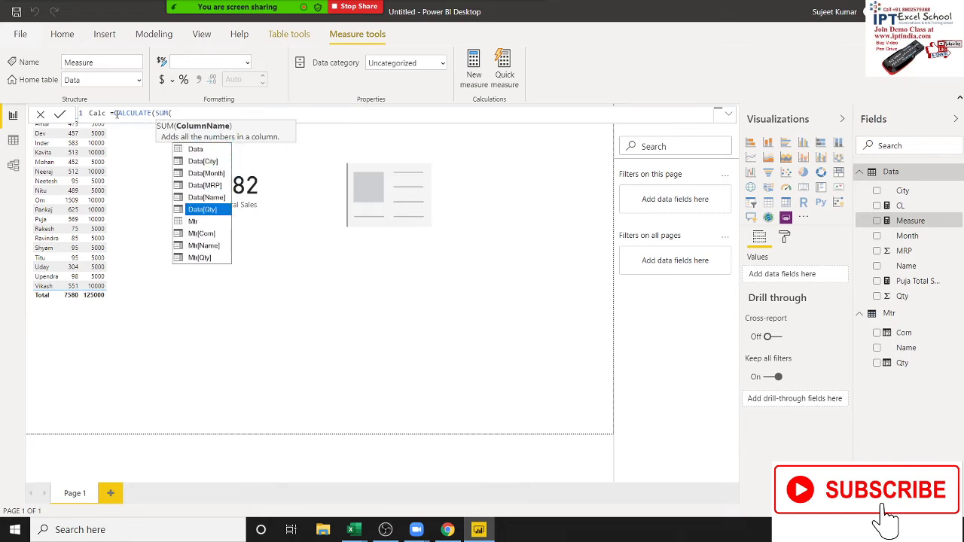
pyautogui.press('Tab')
# - Finish Calc with ,ALL(Mtr[Name])), commit it, and drop it onto the empty card
pyautogui.write(')')
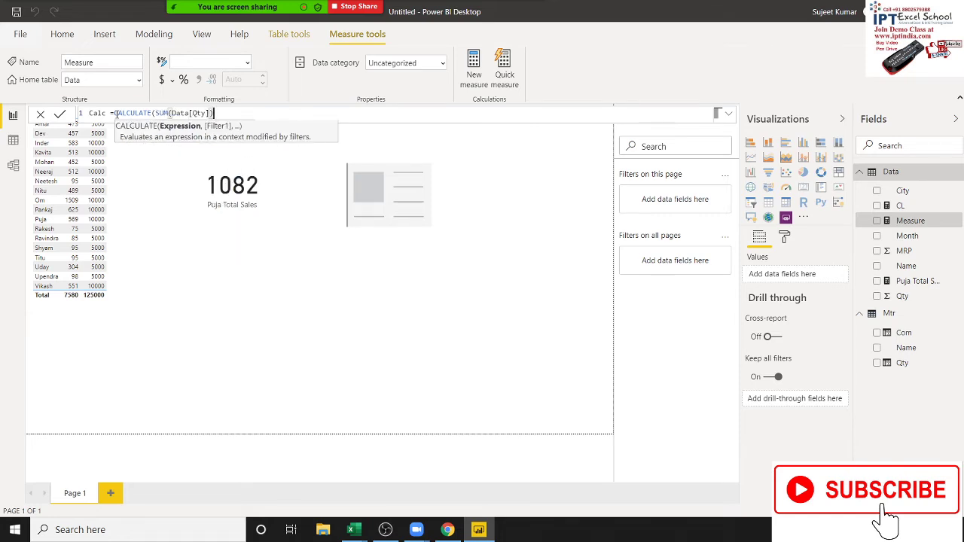
pyautogui.write(',')
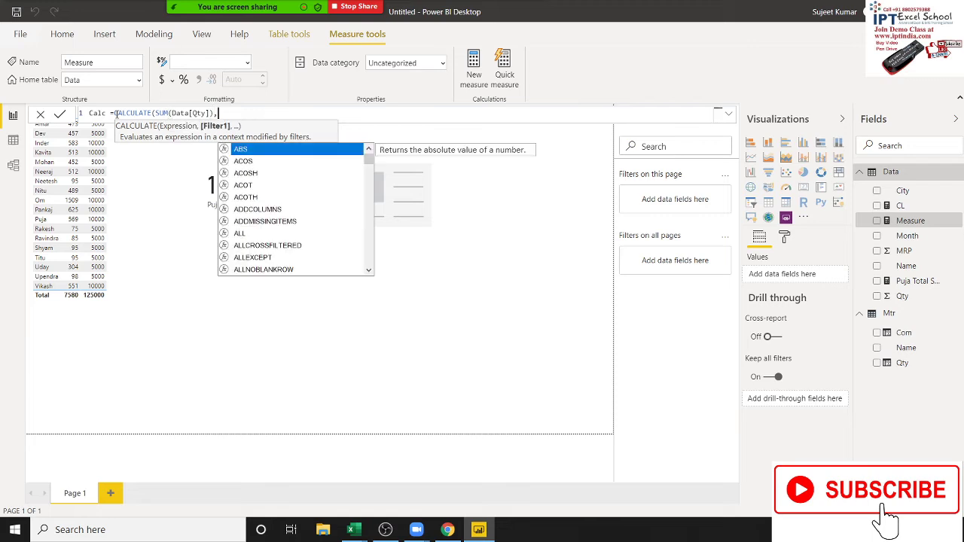
pyautogui.write('ALL')
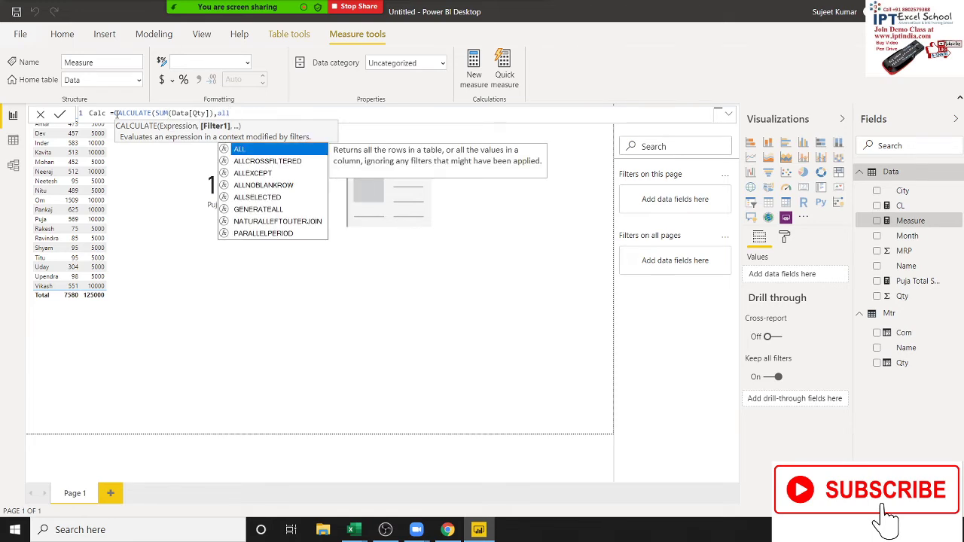
pyautogui.write('(')
pyautogui.press('Down')
pyautogui.press('Down')
pyautogui.press('Down')
pyautogui.press('Down')
pyautogui.press('Down')
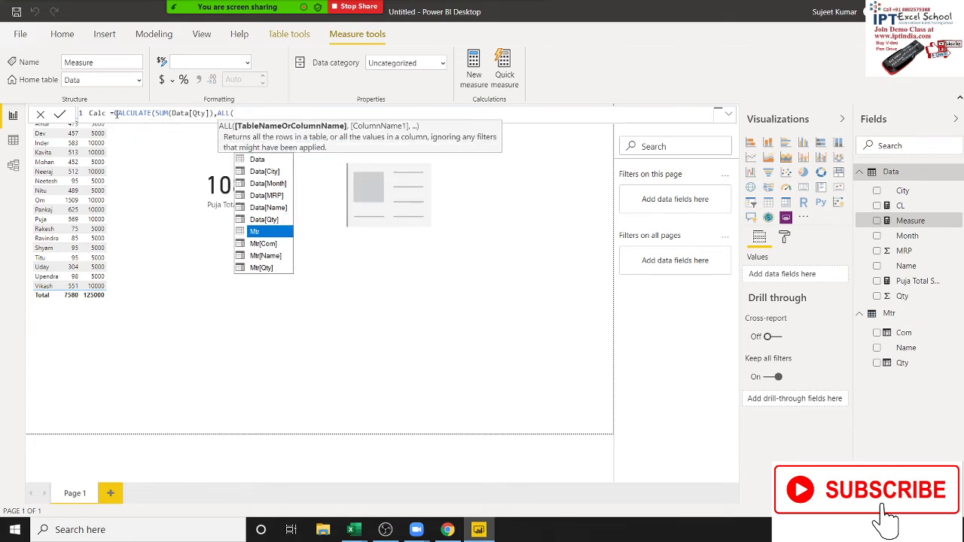
pyautogui.press('Down')
pyautogui.press('Down')
pyautogui.press('Tab')
pyautogui.write(')')
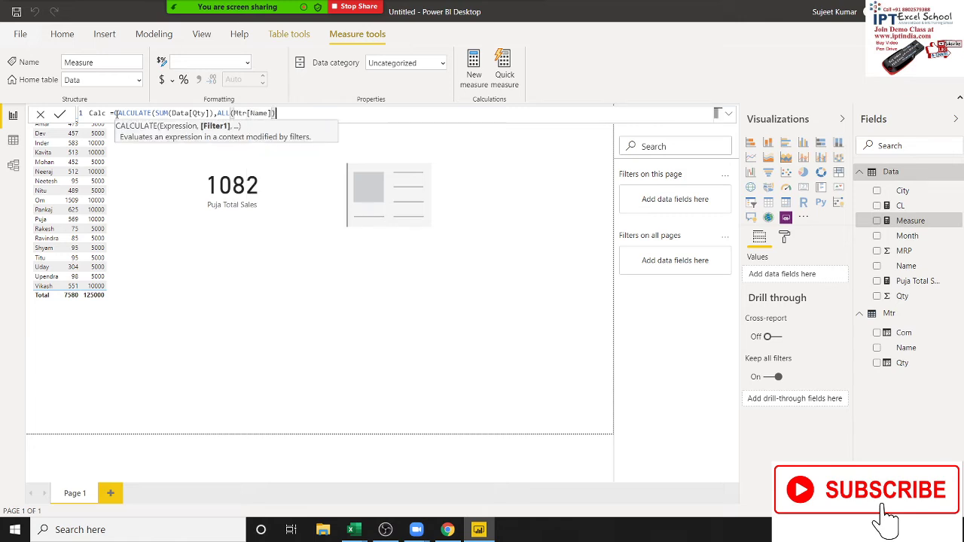
pyautogui.press('Return')
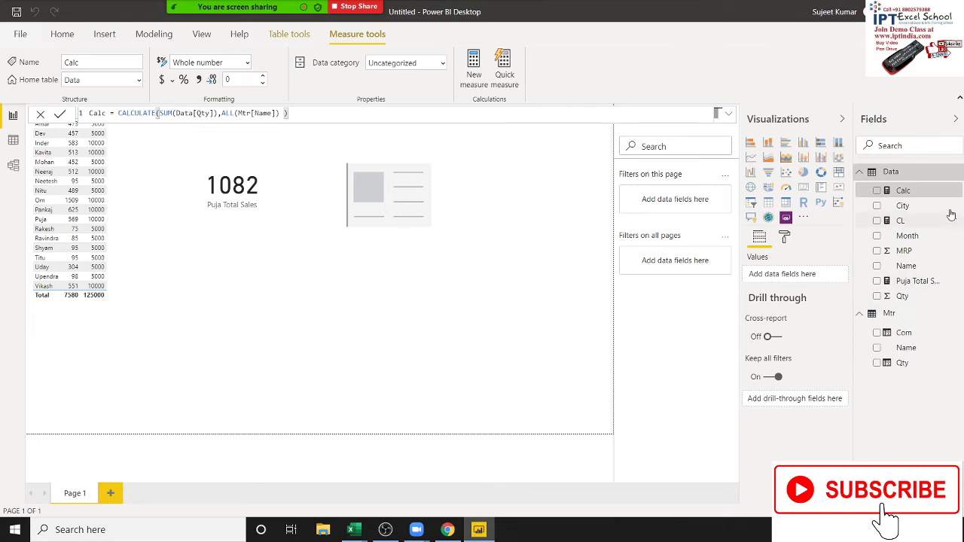
pyautogui.moveTo(932, 195)
pyautogui.mouseDown()
pyautogui.moveTo(397, 243)
pyautogui.moveTo(410, 243)
pyautogui.mouseUp()
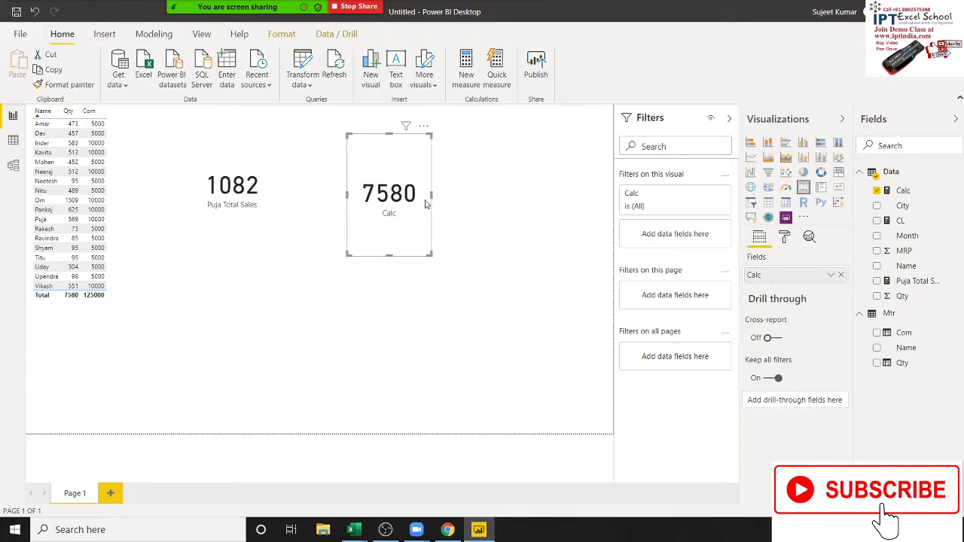
# - Widen the Calc card and retype ALL(Mtr[Name]) in the Calc formula so the card shows 7580
pyautogui.moveTo(431, 195); pyautogui.dragTo(508, 194)
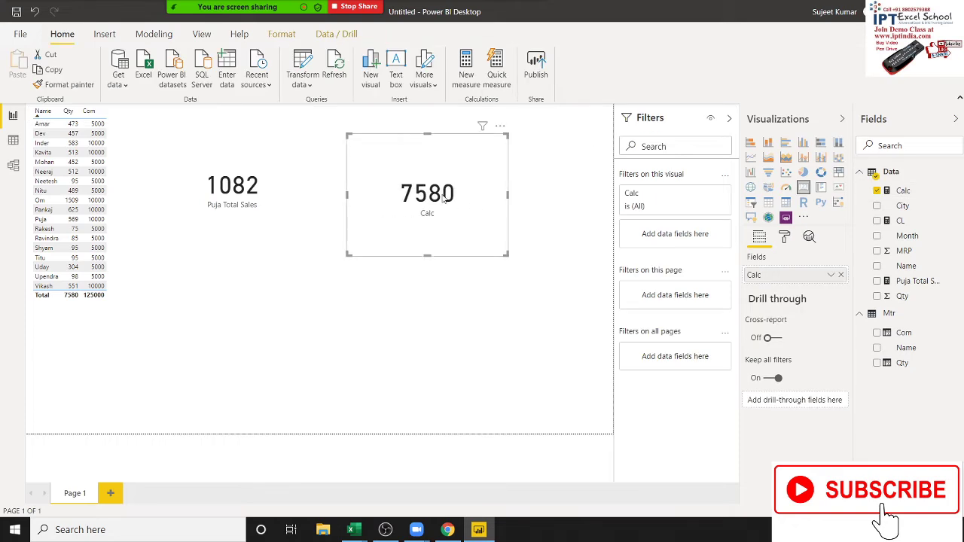
pyautogui.click(900, 192)
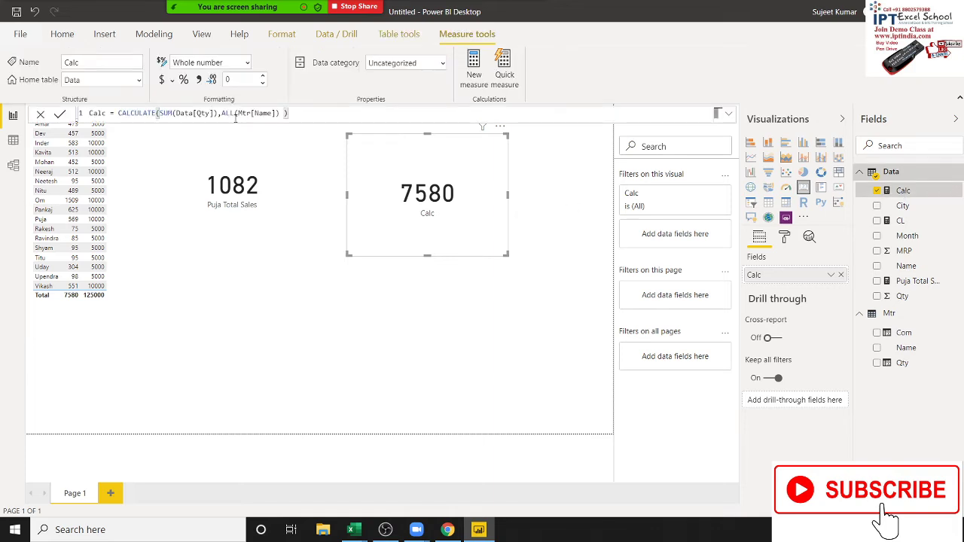
pyautogui.moveTo(222, 113); pyautogui.dragTo(279, 113)
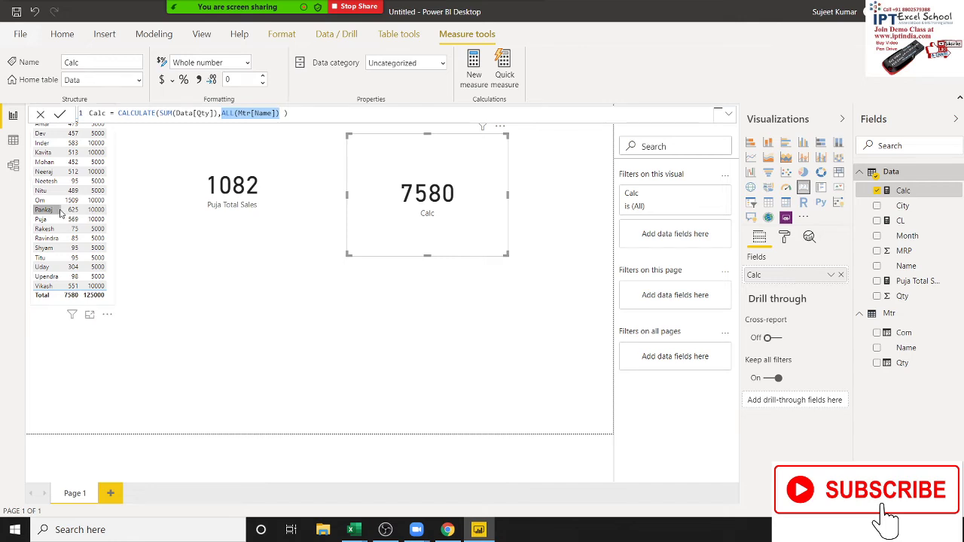
pyautogui.moveTo(72, 205)
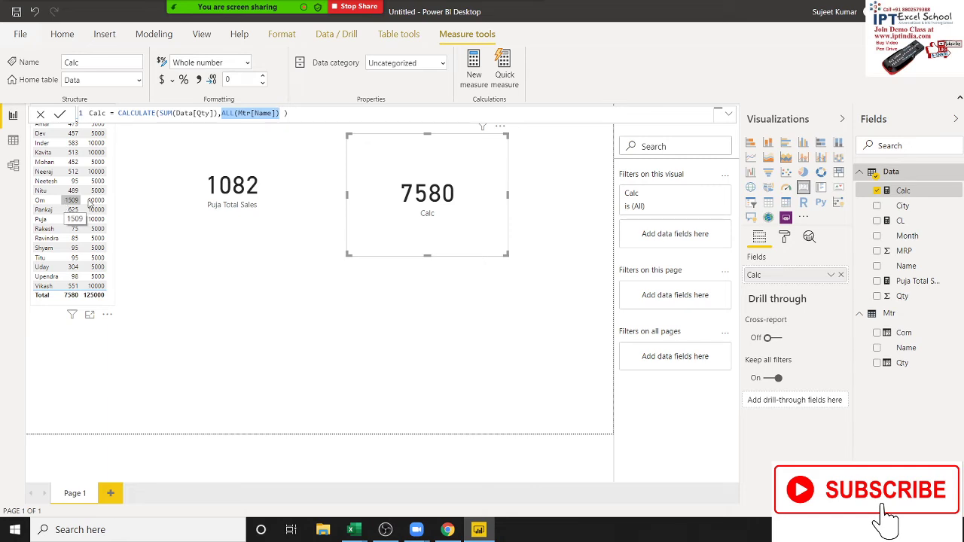
pyautogui.press('BackSpace')
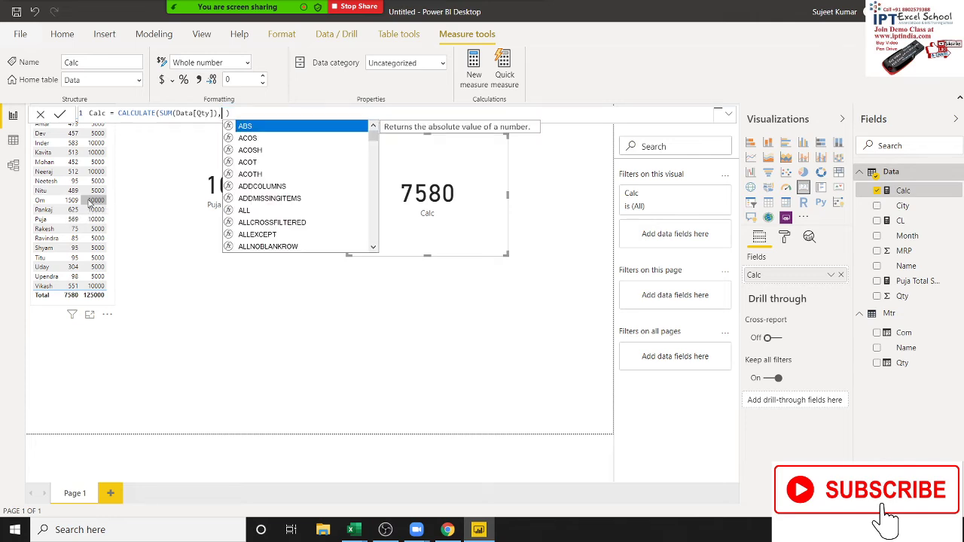
pyautogui.write('ALL(')
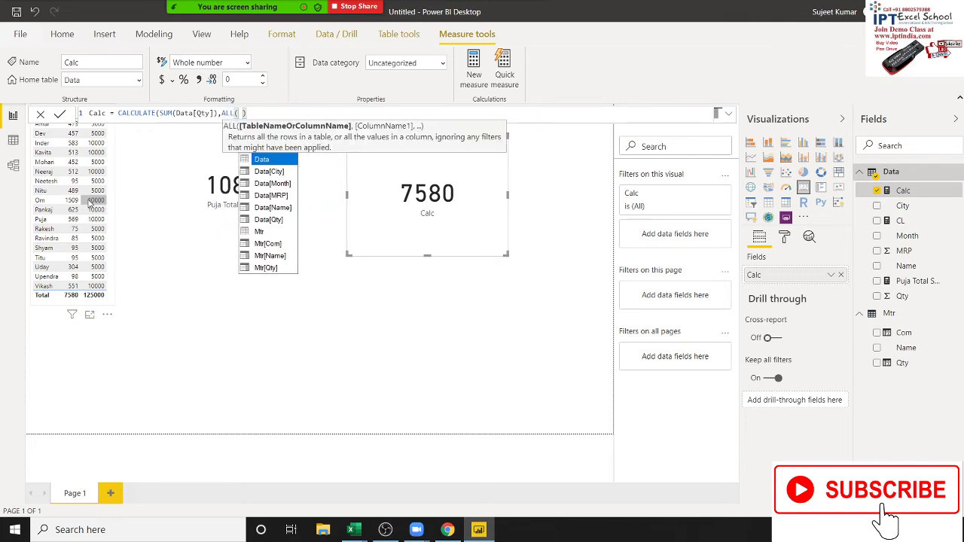
pyautogui.press('Down')
pyautogui.press('Down')
pyautogui.press('Down')
pyautogui.press('Down')
pyautogui.press('Down')
pyautogui.press('Down')
pyautogui.press('Down')
pyautogui.press('Tab')
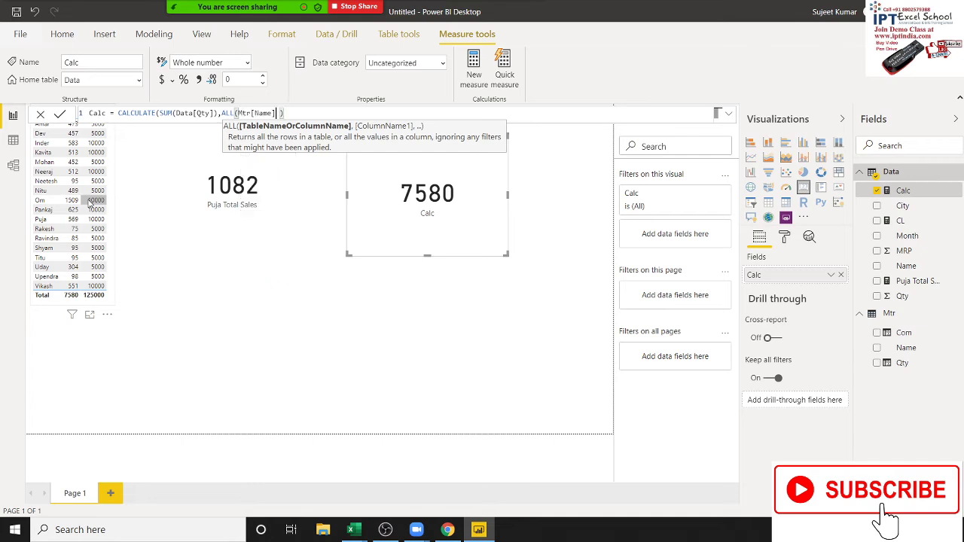
pyautogui.press('Return')
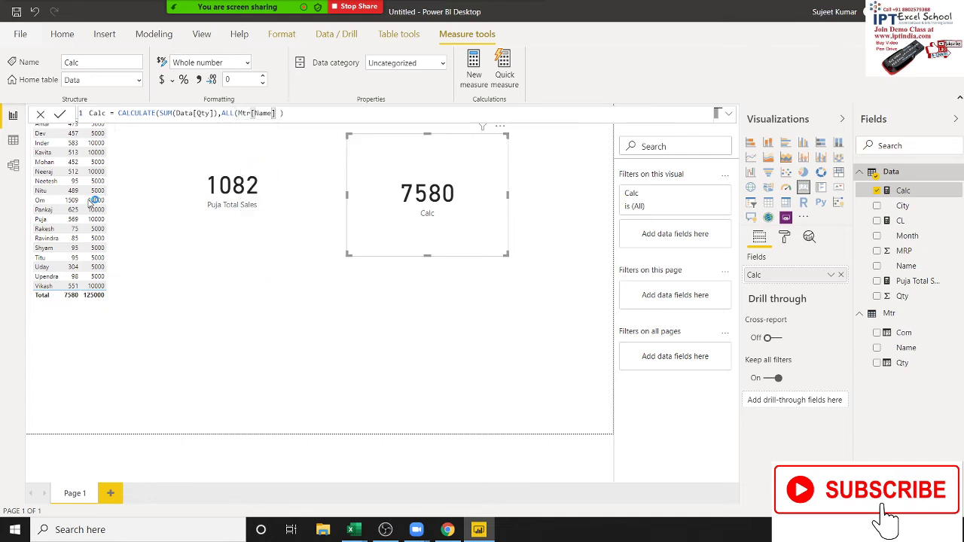
pyautogui.write(')')
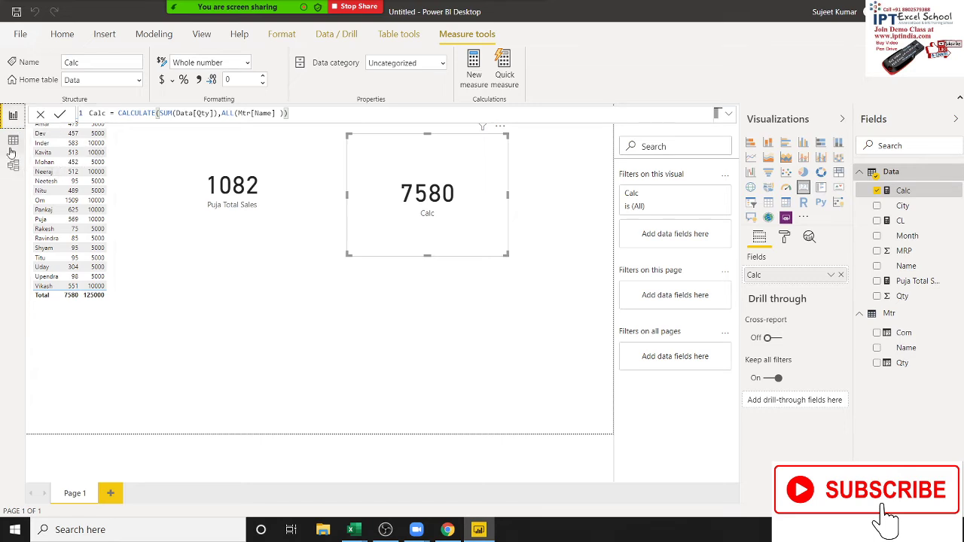
pyautogui.click(11, 143)
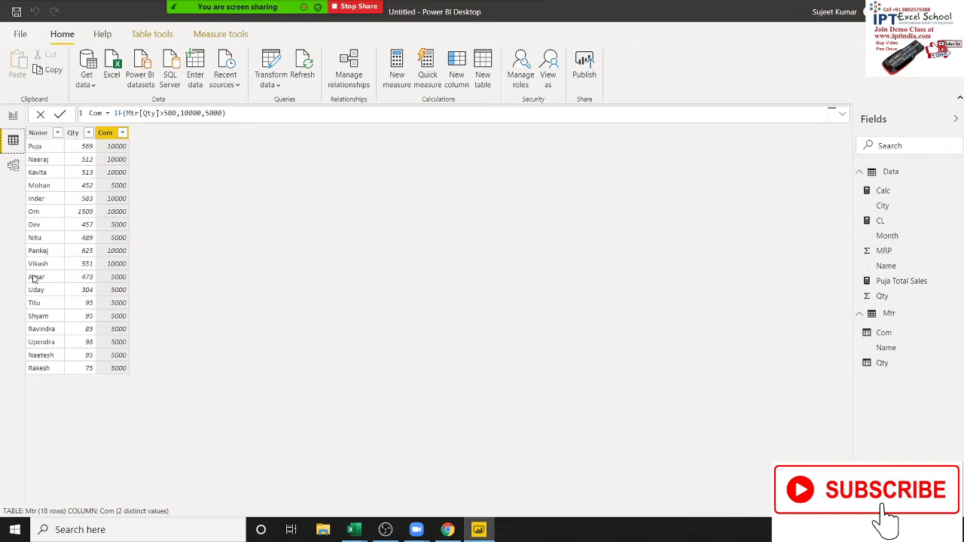
pyautogui.click(15, 116)
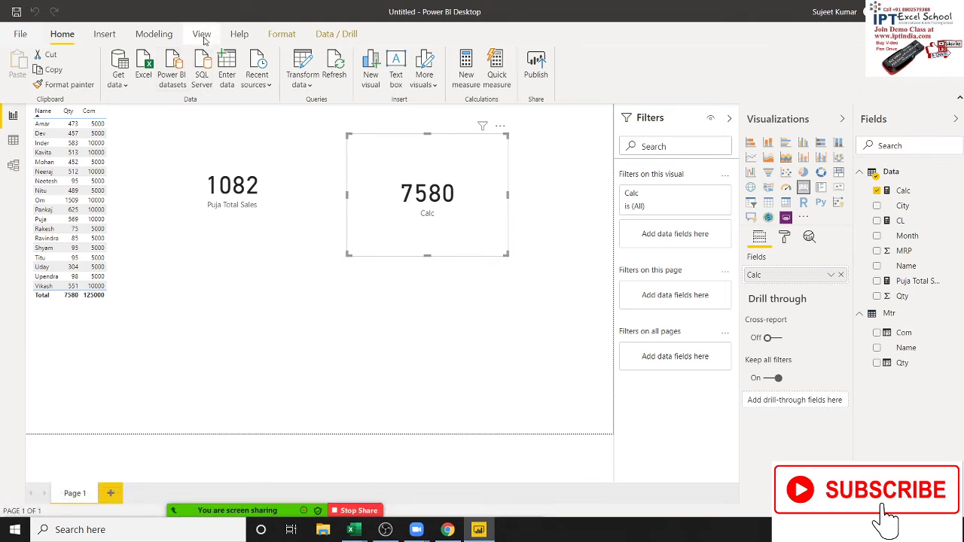
pyautogui.click(233, 76)
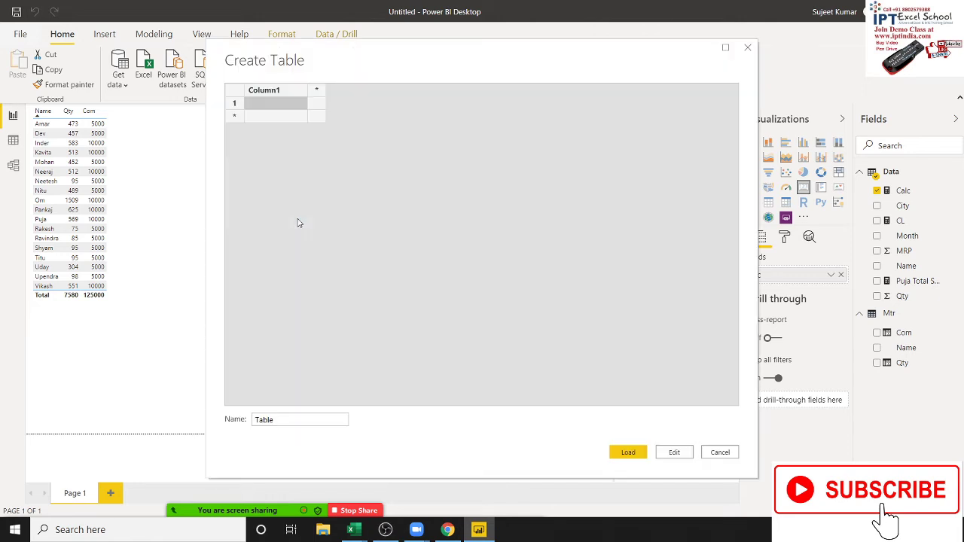
# - Enter a Name column with Amar, Dev and Puja, name the table CRCK, and load it
pyautogui.doubleClick(261, 96)
pyautogui.write('Nam')
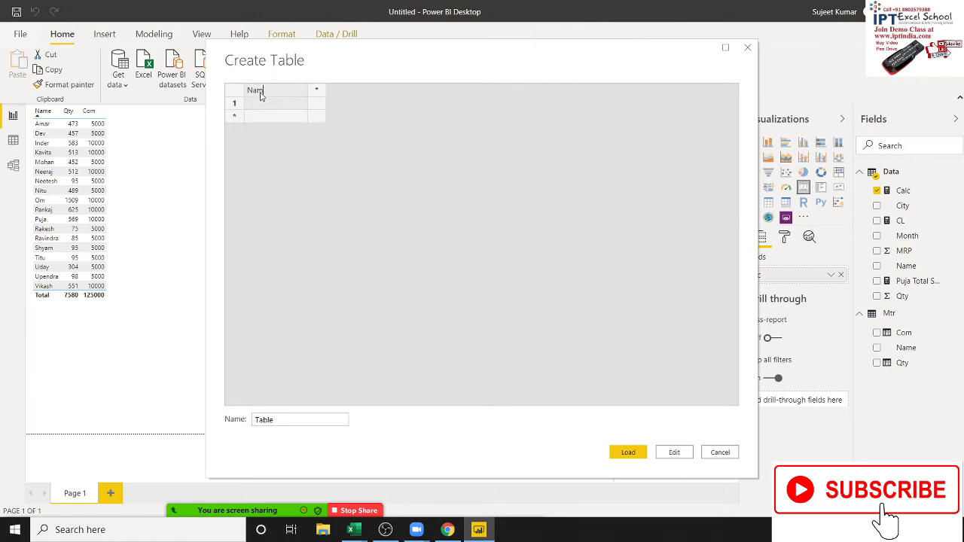
pyautogui.write('e')
pyautogui.click(264, 109)
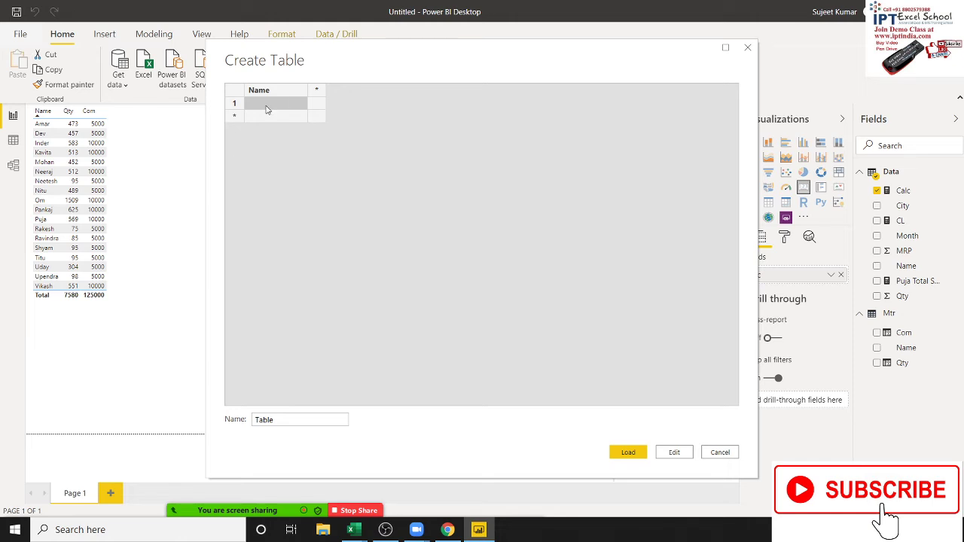
pyautogui.write('A')
pyautogui.write('mar')
pyautogui.click(262, 117)
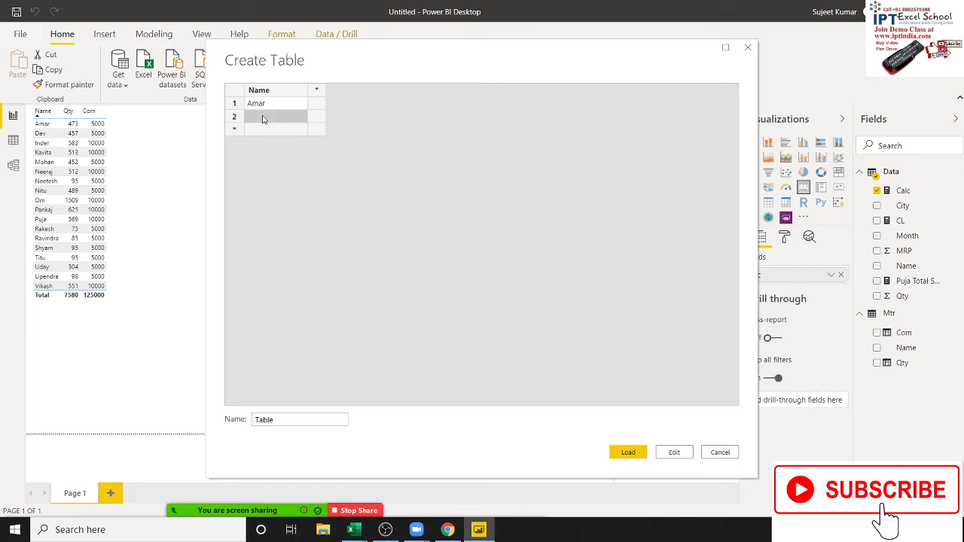
pyautogui.write('Dev')
pyautogui.click(261, 129)
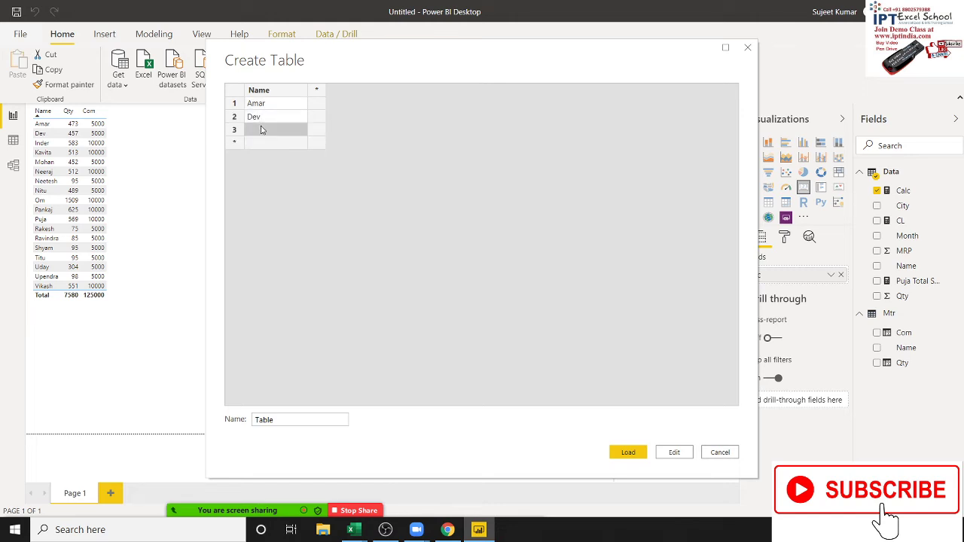
pyautogui.write('Puja')
pyautogui.doubleClick(285, 424)
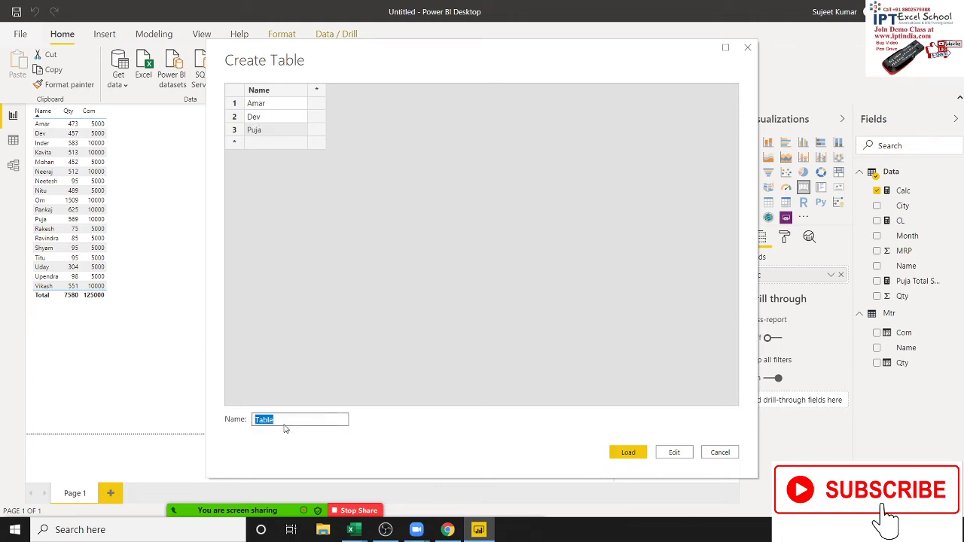
pyautogui.write('CRCK')
pyautogui.click(631, 454)
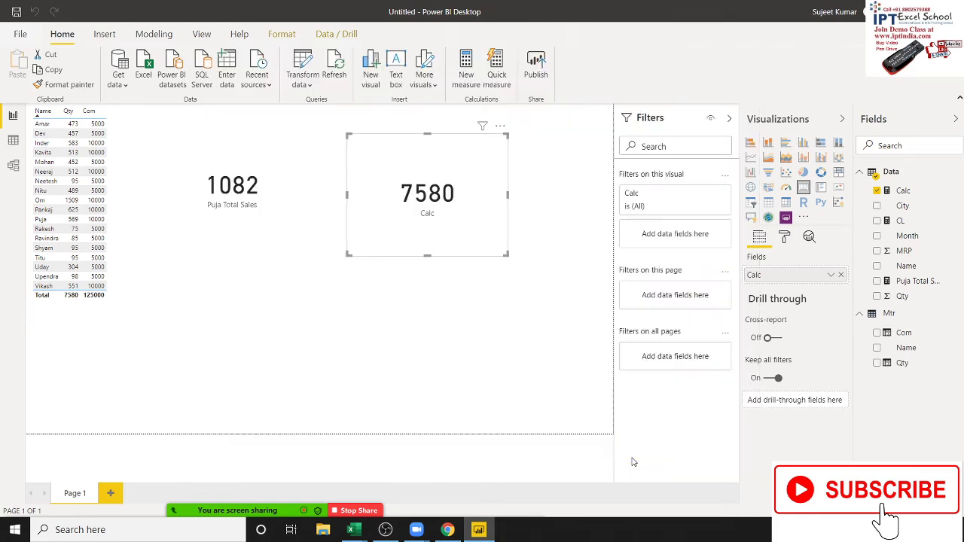
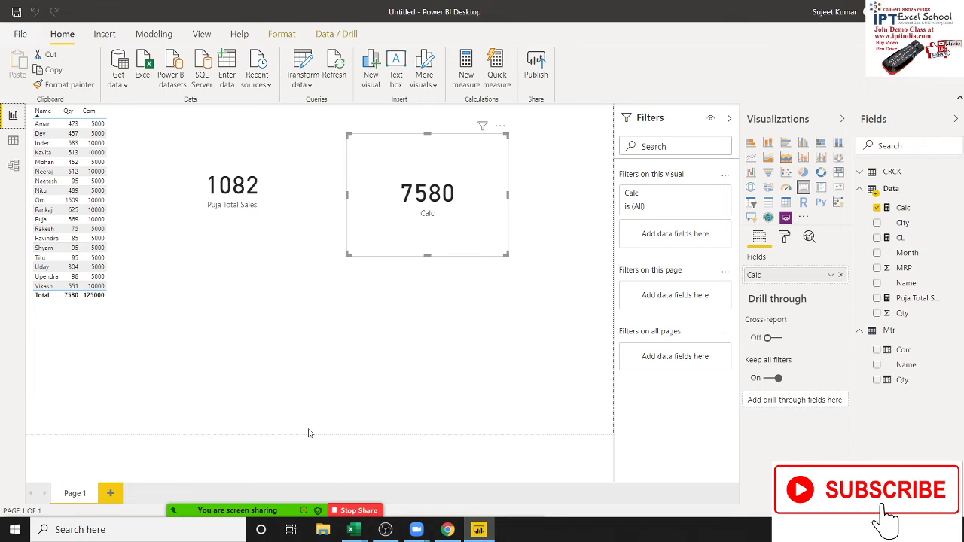
# - Inspect the CRCK table's rows in Data view, then return to the report page and deselect the 7580 card
pyautogui.click(11, 143)
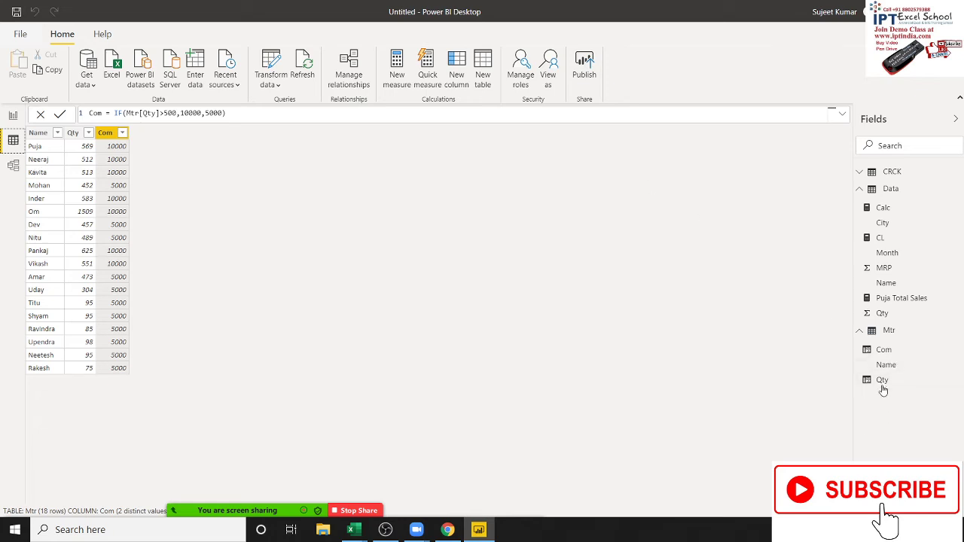
pyautogui.click(884, 171)
pyautogui.click(886, 191)
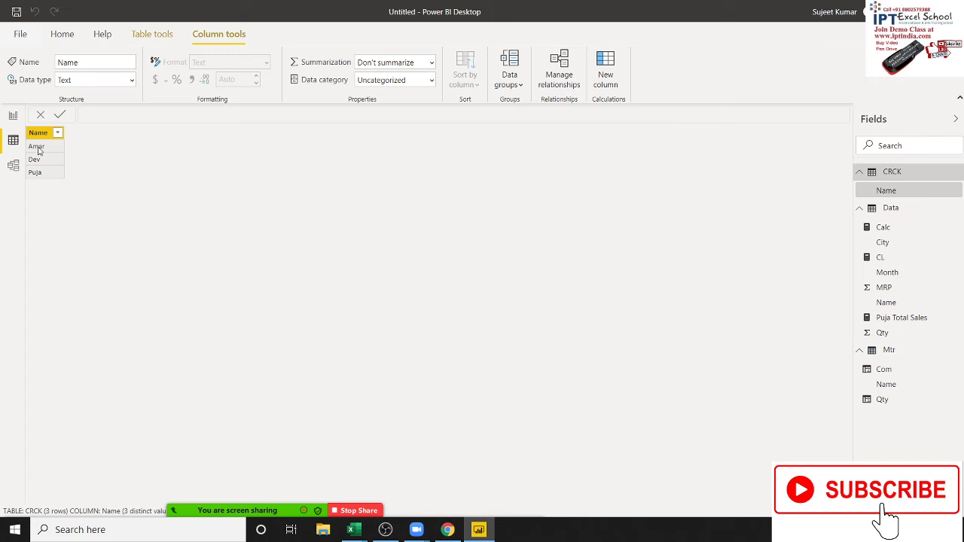
pyautogui.click(12, 116)
pyautogui.click(429, 331)
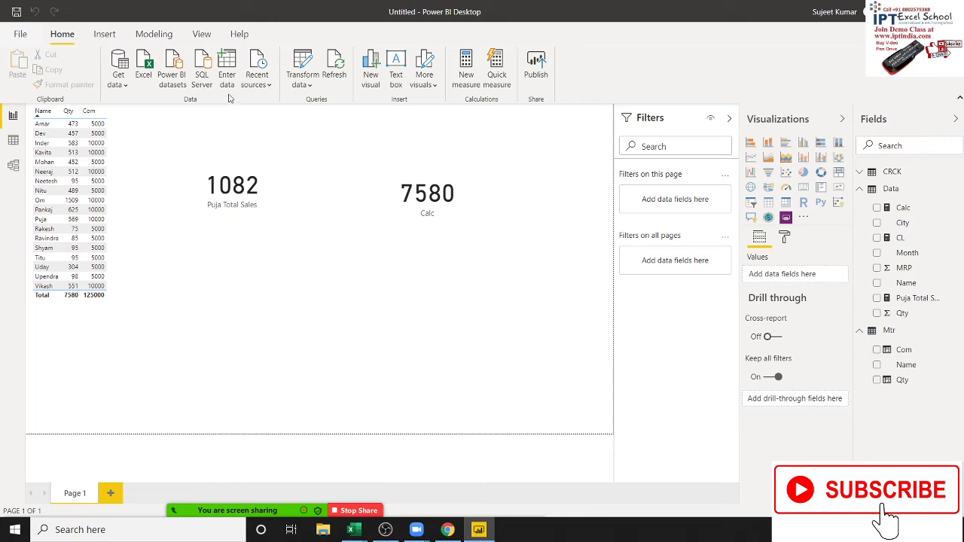
# - Start a new measure IN-House = CALCULATE(SUM(Data[Qty]) using the autocomplete suggestions
pyautogui.click(471, 89)
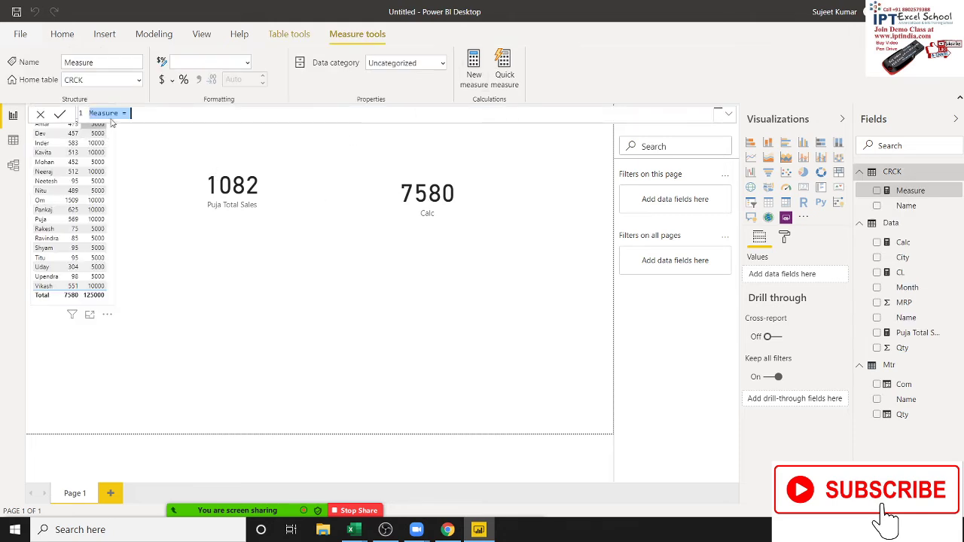
pyautogui.write('IN')
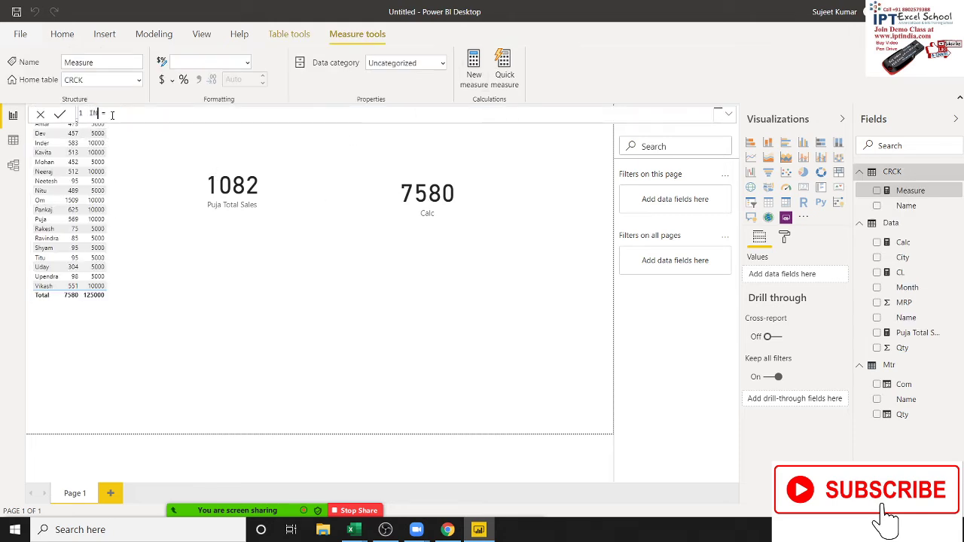
pyautogui.write('HOU')
pyautogui.press('BackSpace')
pyautogui.press('BackSpace')
pyautogui.press('BackSpace')
pyautogui.write('-')
pyautogui.write('Hous')
pyautogui.write('e')
pyautogui.press('BackSpace')
pyautogui.write('e = ')
pyautogui.write('CA')
pyautogui.press('Down')
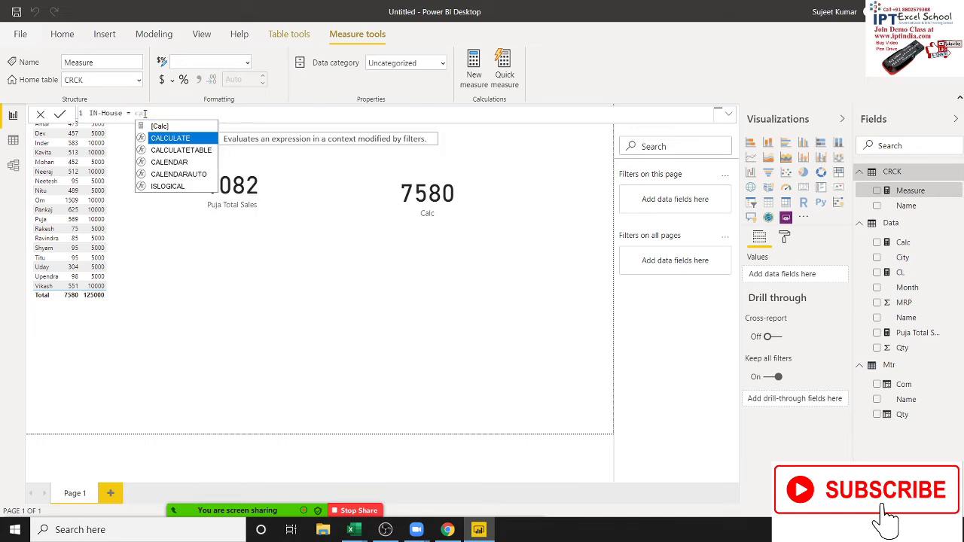
pyautogui.press('Tab')
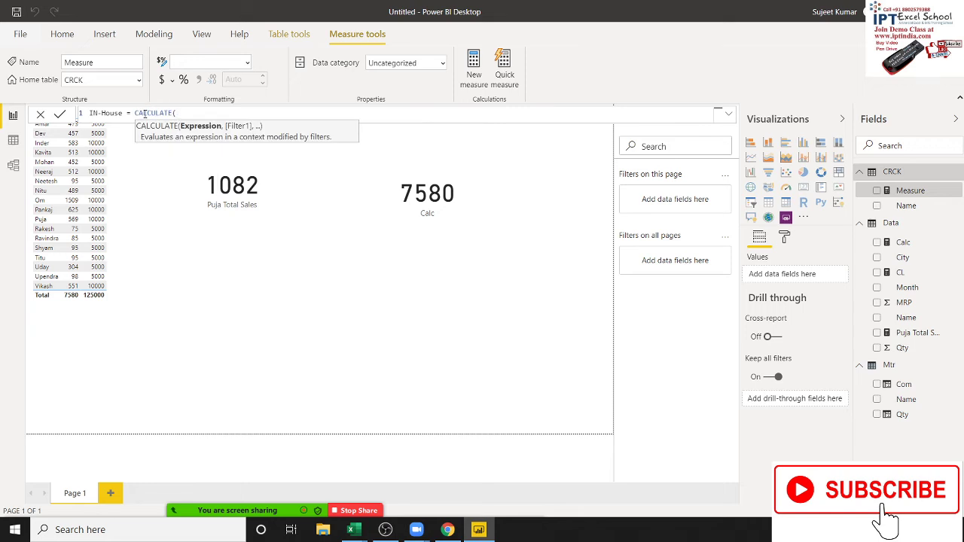
pyautogui.write('sum')
pyautogui.press('Tab')
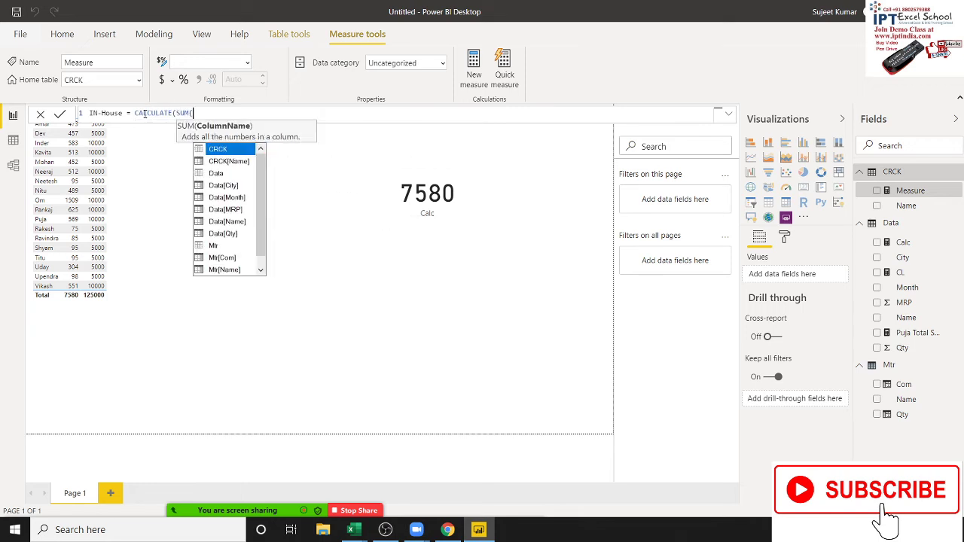
pyautogui.press('Down')
pyautogui.press('Down')
pyautogui.press('Down')
pyautogui.press('Down')
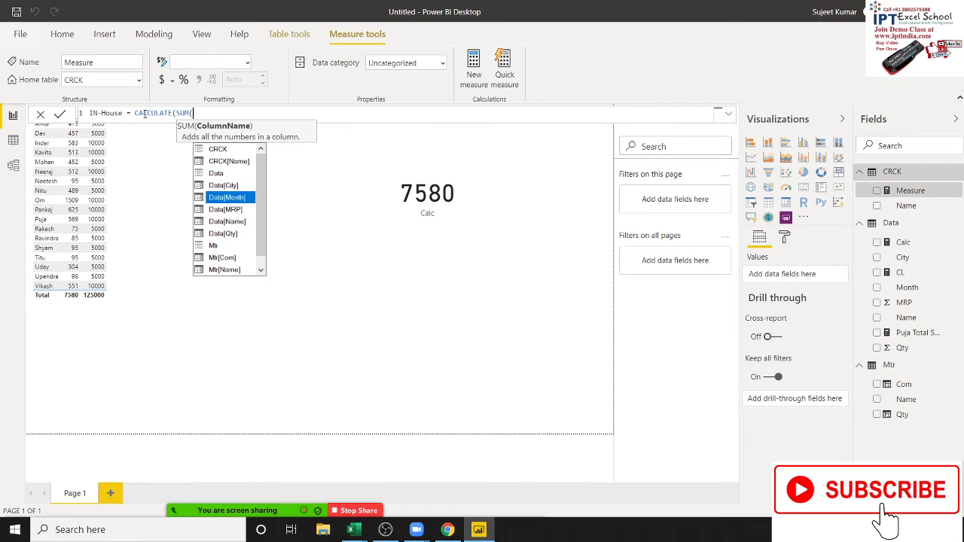
pyautogui.press('Down')
pyautogui.press('Down')
pyautogui.press('Down')
pyautogui.press('Down')
pyautogui.press('Up')
pyautogui.press('Tab')
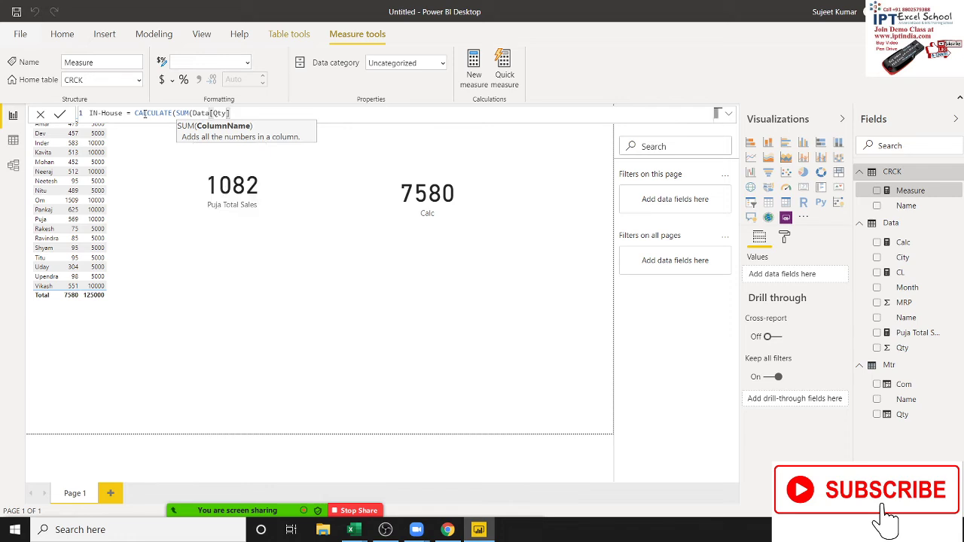
# - Add the filter Data[Name]= as CALCULATE's second argument, leaving its value empty
pyautogui.write(',')
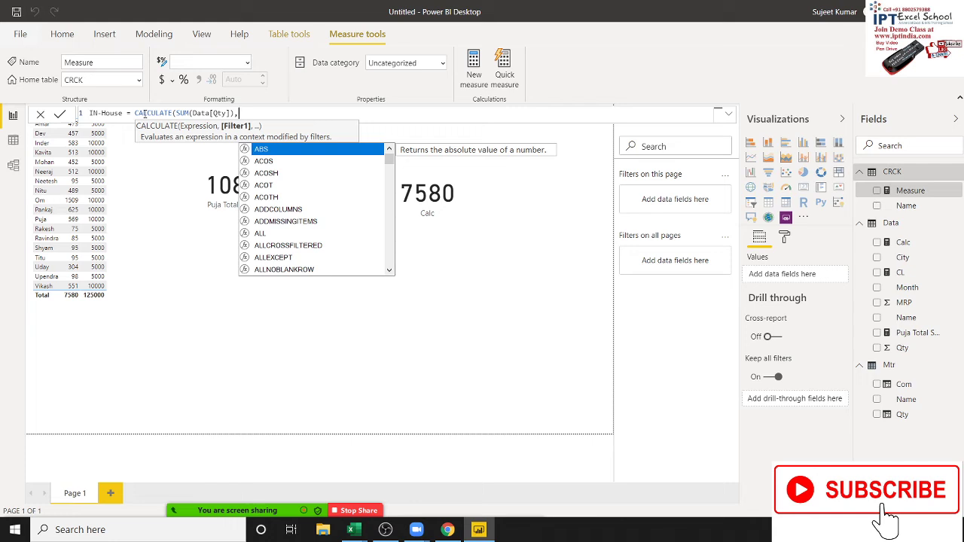
pyautogui.write('da')
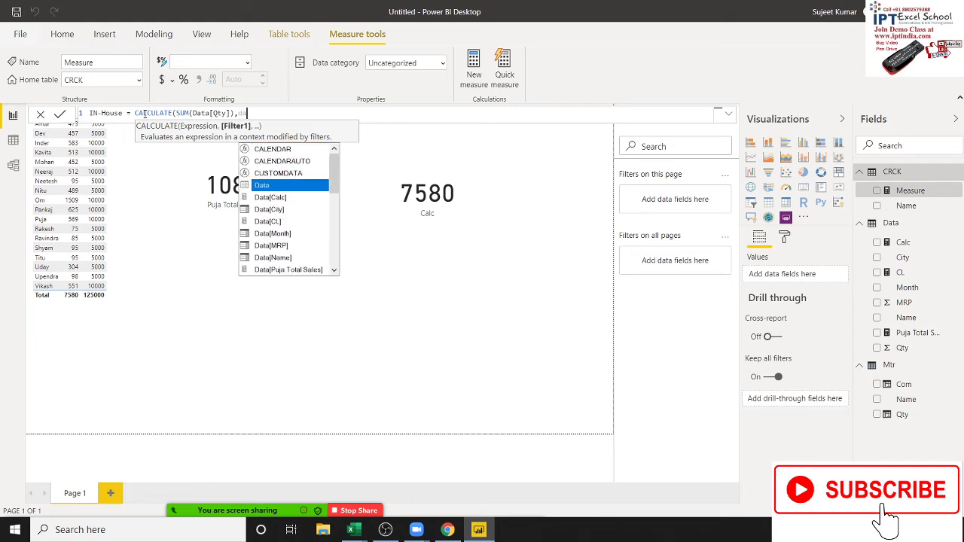
pyautogui.press('Down')
pyautogui.press('Down')
pyautogui.press('Down')
pyautogui.press('Down')
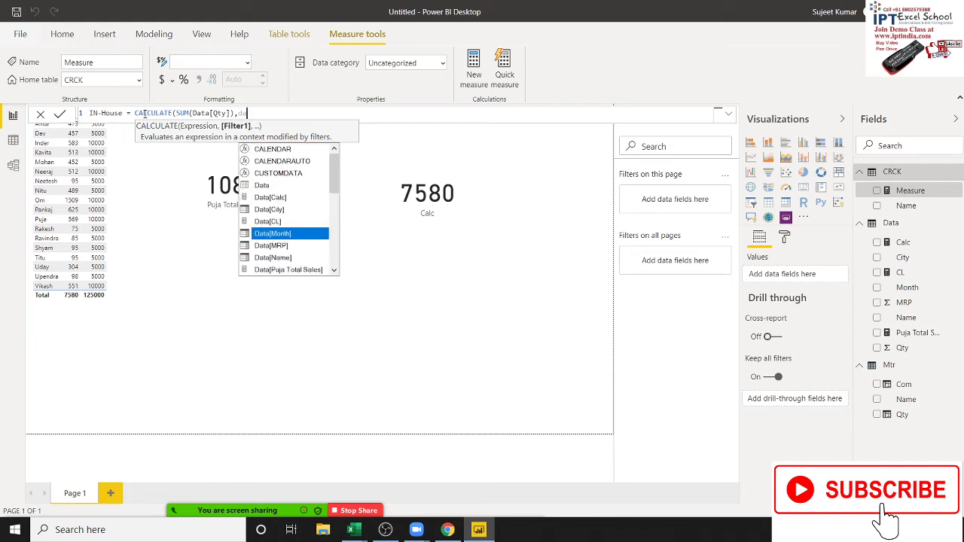
pyautogui.press('Tab')
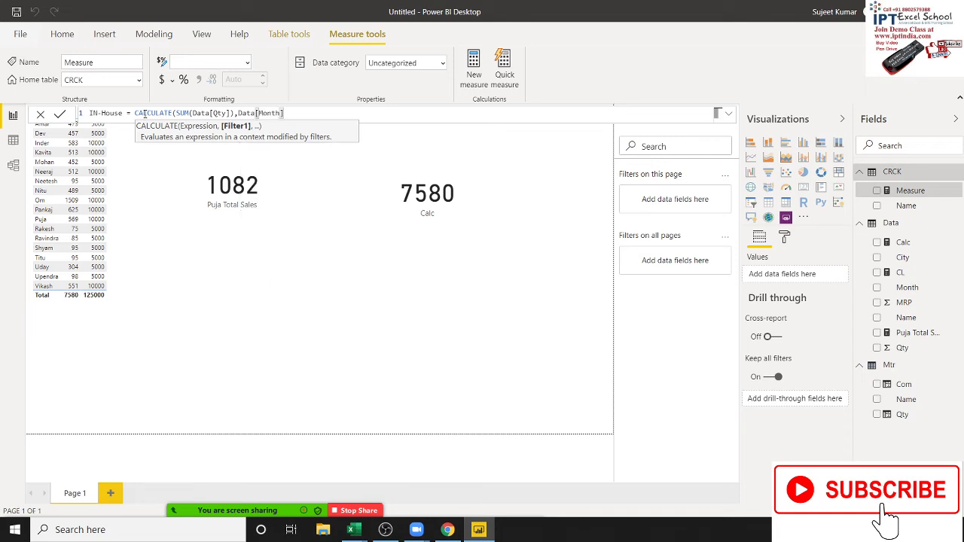
pyautogui.press('BackSpace')
pyautogui.press('BackSpace')
pyautogui.press('BackSpace')
pyautogui.press('BackSpace')
pyautogui.press('BackSpace')
pyautogui.press('BackSpace')
pyautogui.press('BackSpace')
pyautogui.press('BackSpace')
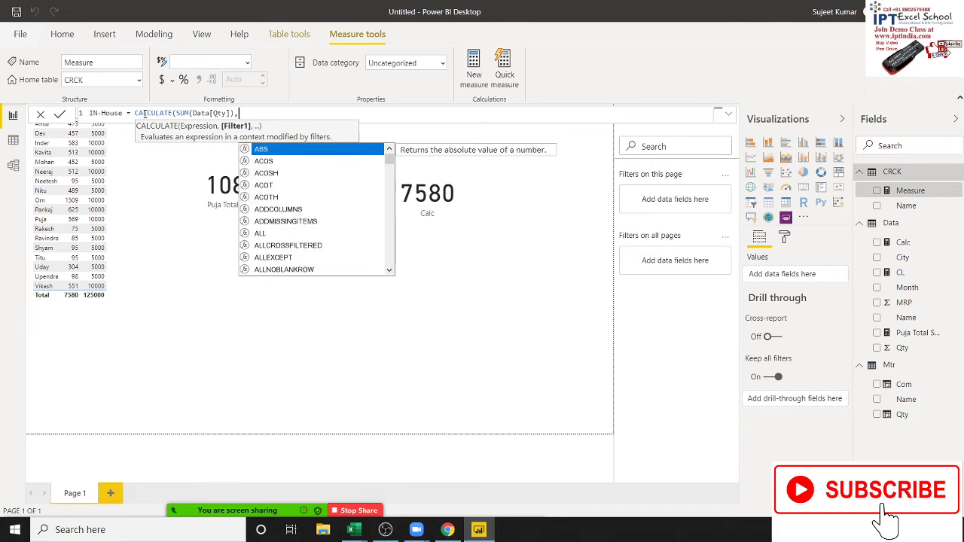
pyautogui.write('d')
pyautogui.press('Down')
pyautogui.press('Down')
pyautogui.press('Down')
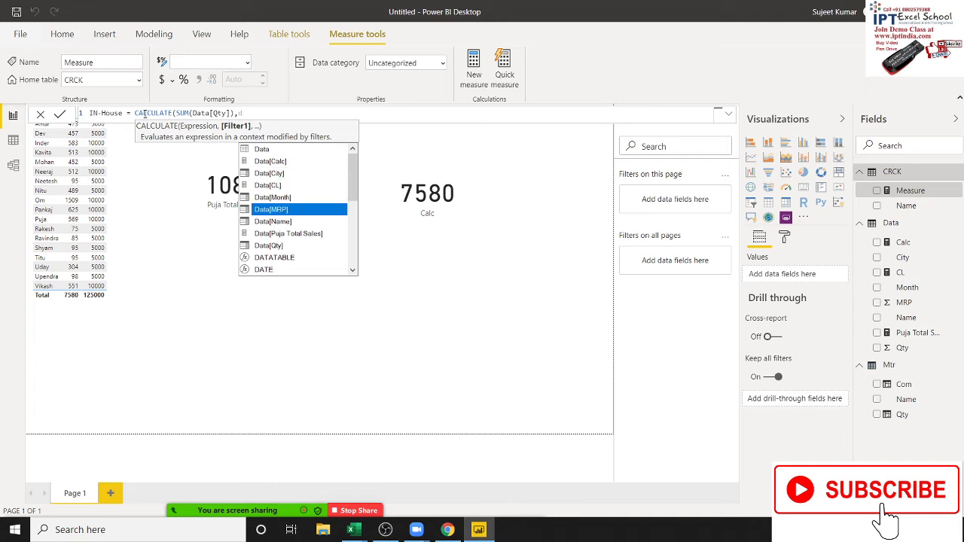
pyautogui.press('Down')
pyautogui.press('Tab')
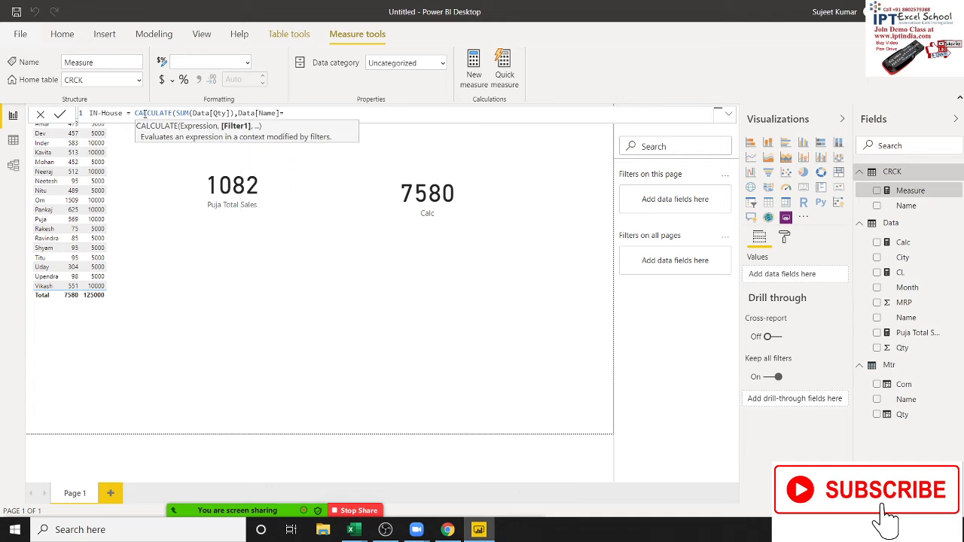
pyautogui.write('c')
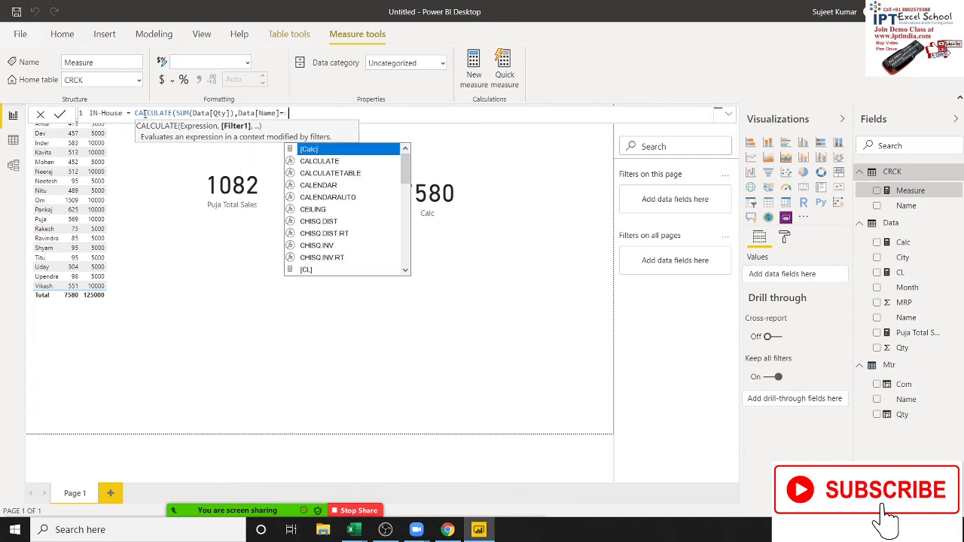
pyautogui.write('r')
pyautogui.press('BackSpace')
pyautogui.write('rck')
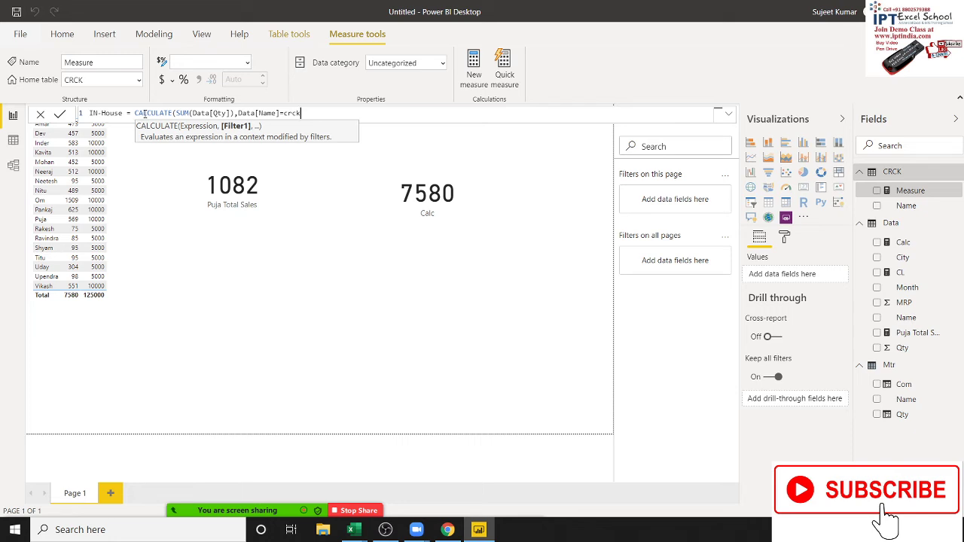
pyautogui.press('BackSpace')
pyautogui.press('BackSpace')
pyautogui.press('BackSpace')
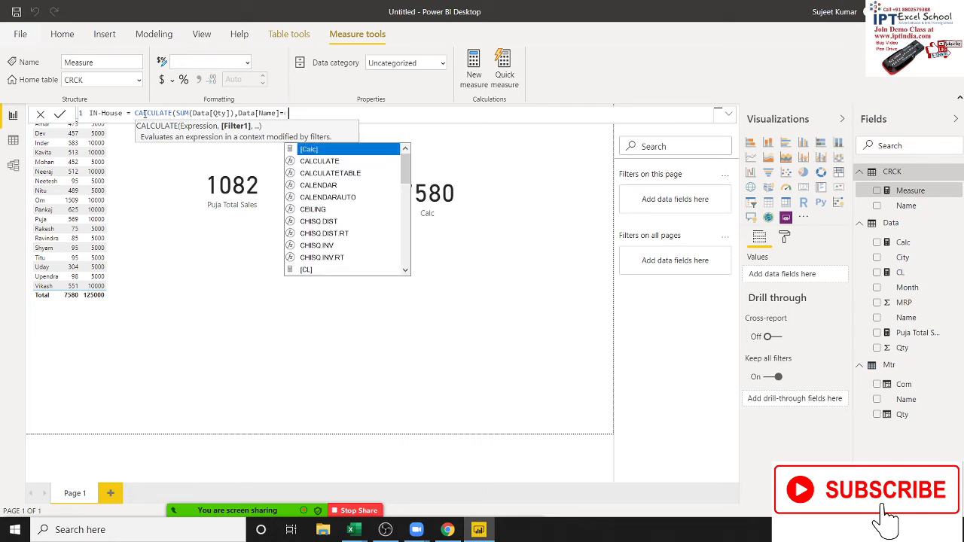
pyautogui.moveTo(427, 197)
pyautogui.moveTo(409, 175); pyautogui.dragTo(409, 115)
pyautogui.press('BackSpace')
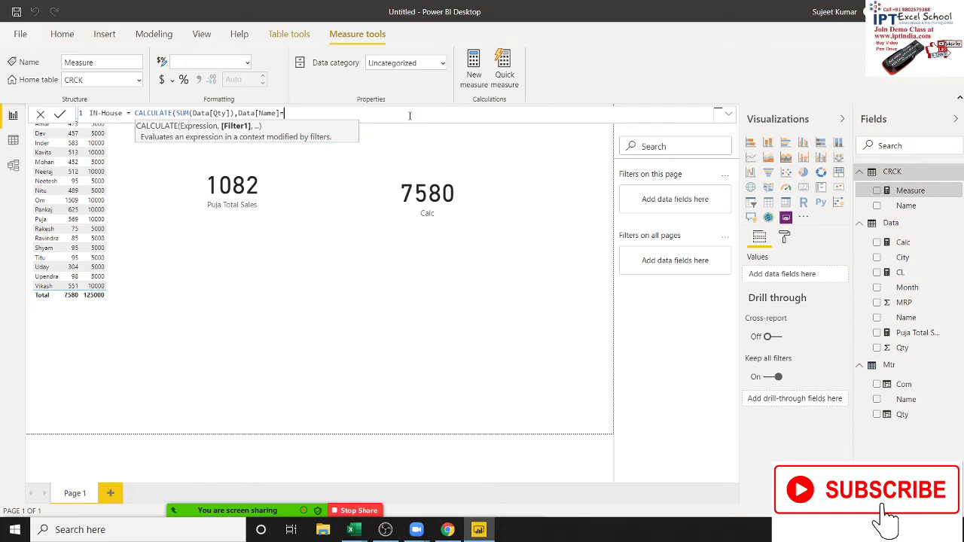
pyautogui.write('C')
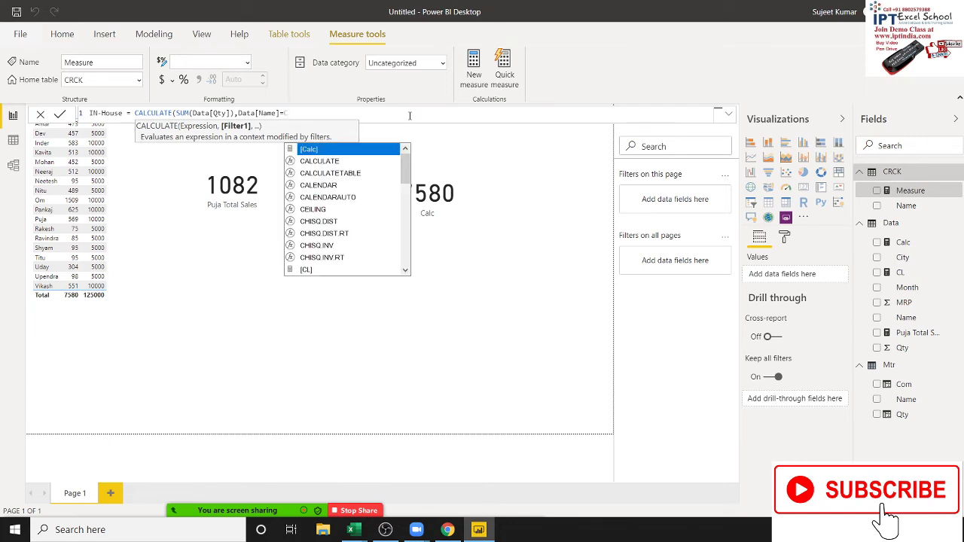
pyautogui.press('BackSpace')
# - Replace the filter with ALL(CRCK[Name]), close the brackets, and commit IN-House
pyautogui.write('a')
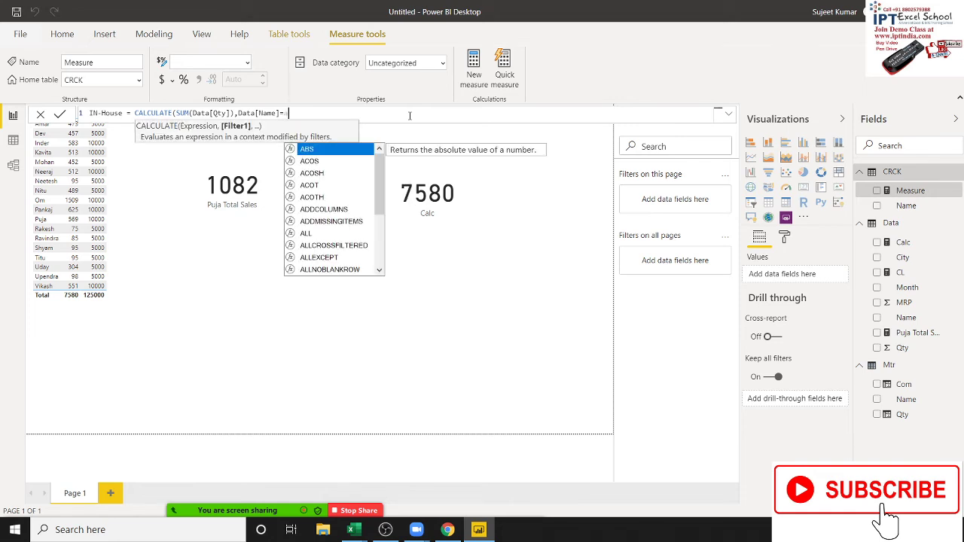
pyautogui.press('BackSpace')
pyautogui.press('BackSpace')
pyautogui.press('BackSpace')
pyautogui.press('BackSpace')
pyautogui.press('BackSpace')
pyautogui.write('D')
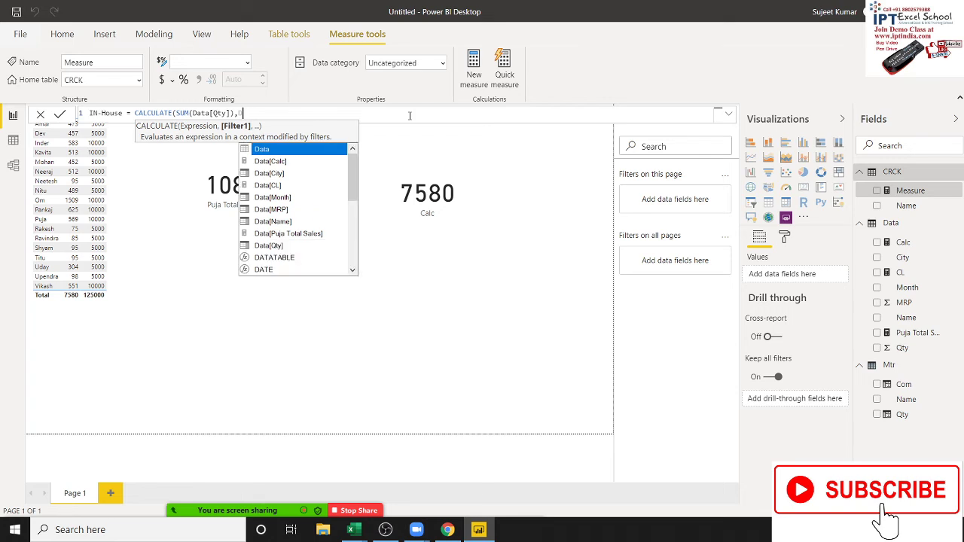
pyautogui.press('BackSpace')
pyautogui.write('all')
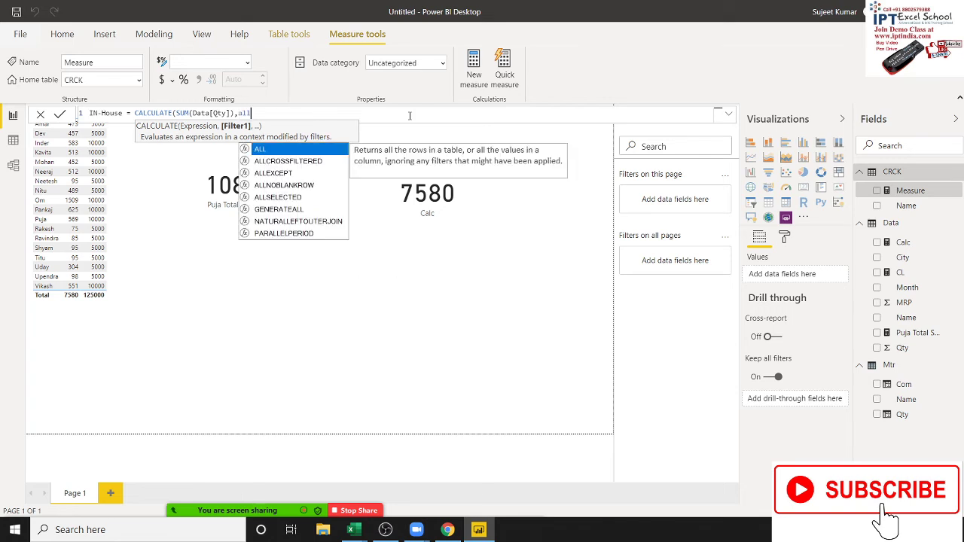
pyautogui.press('Tab')
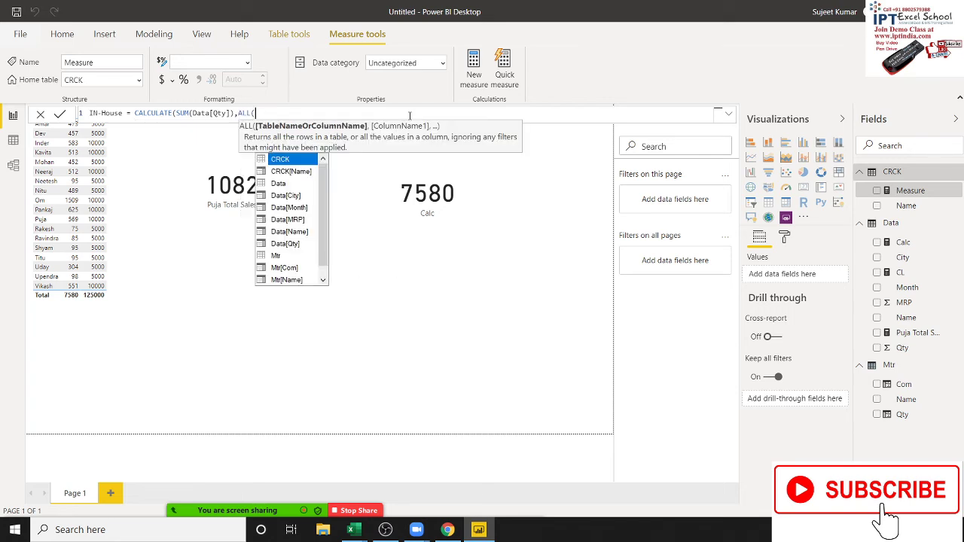
pyautogui.press('Tab')
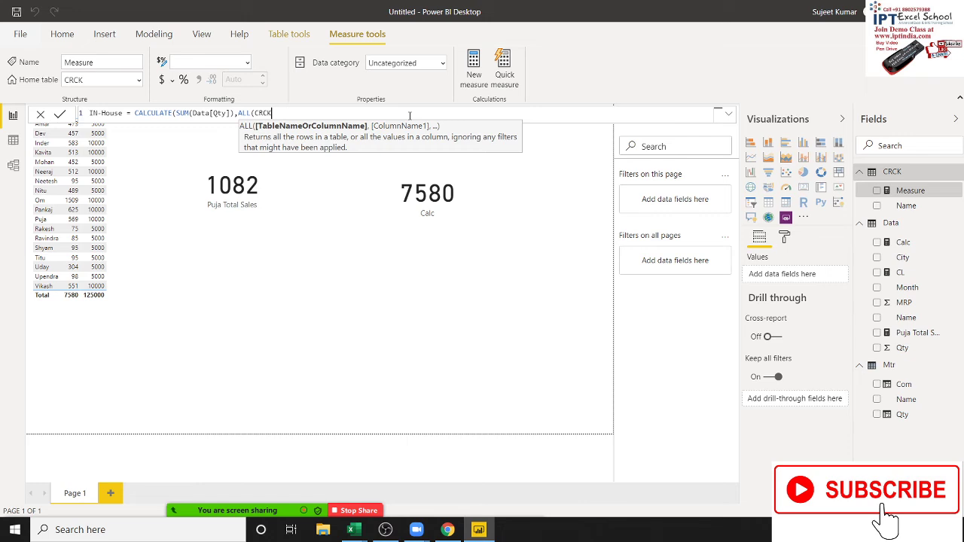
pyautogui.press('Down')
pyautogui.press('Tab')
pyautogui.write(')')
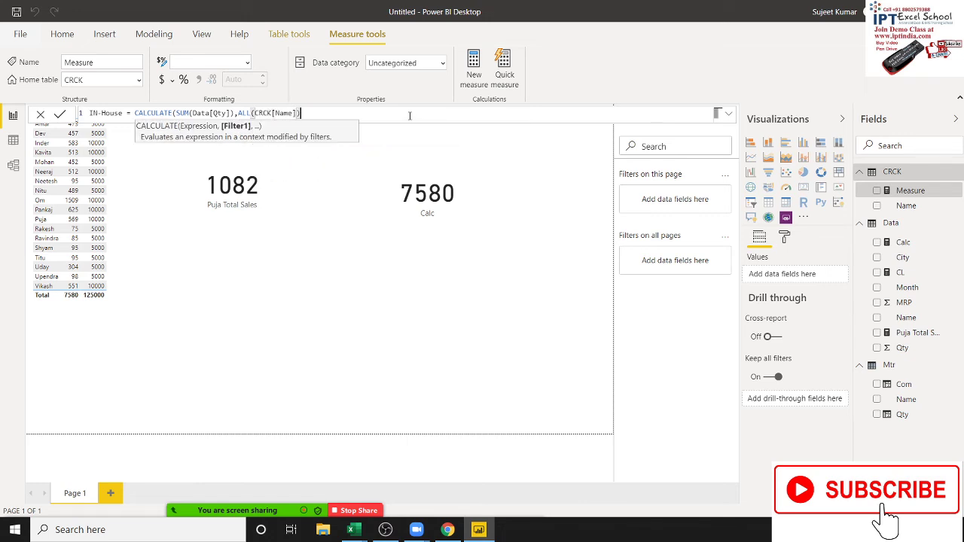
pyautogui.write(')')
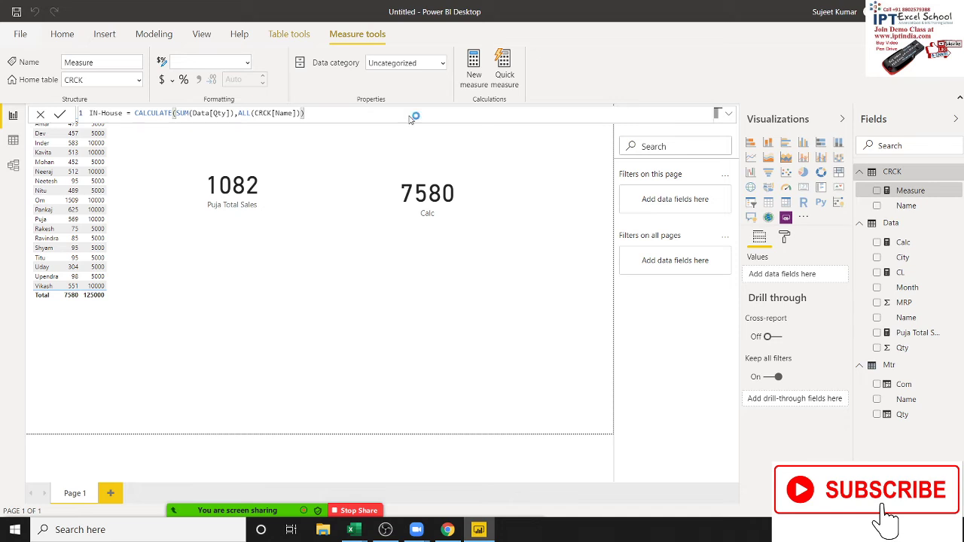
pyautogui.press('Return')
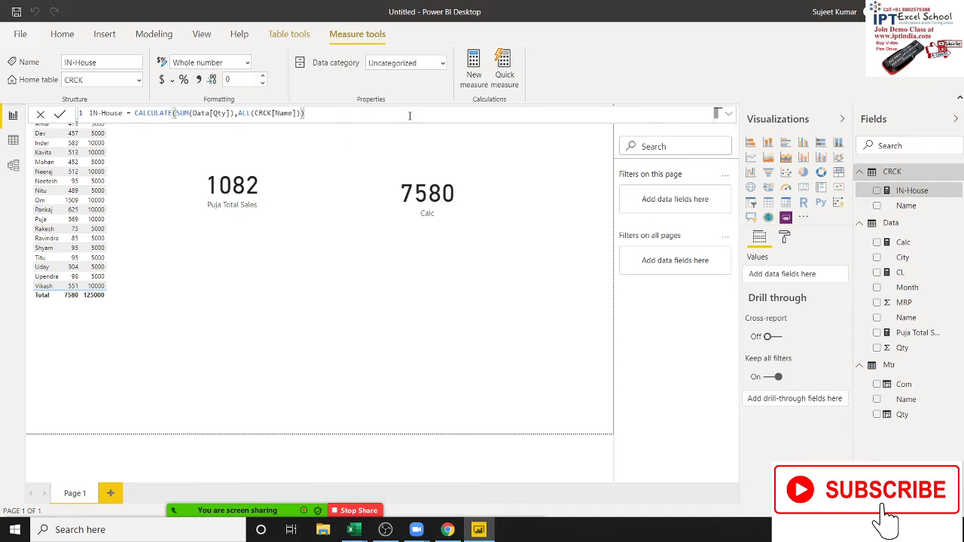
# - Place an empty card visual at the page centre, discarding a mistakenly added table visual
pyautogui.click(358, 279)
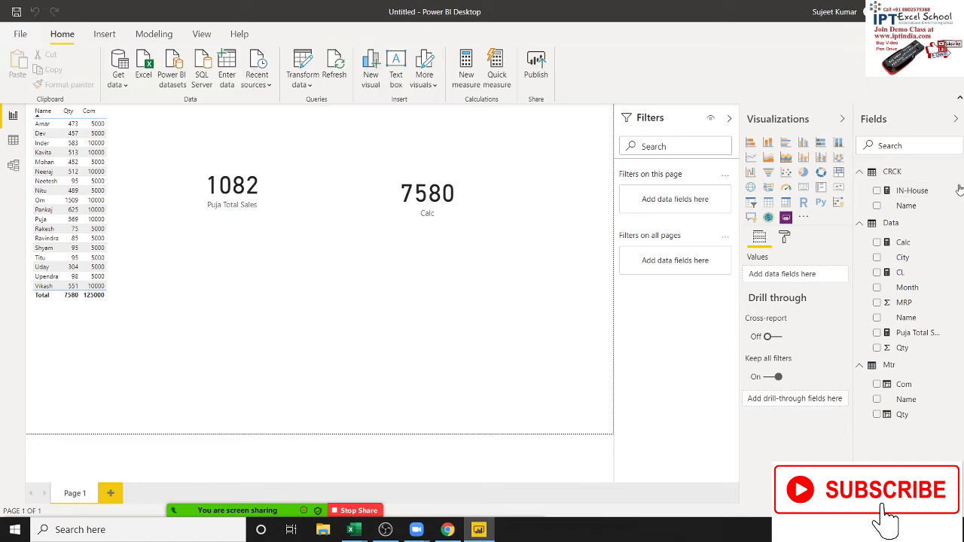
pyautogui.click(820, 186)
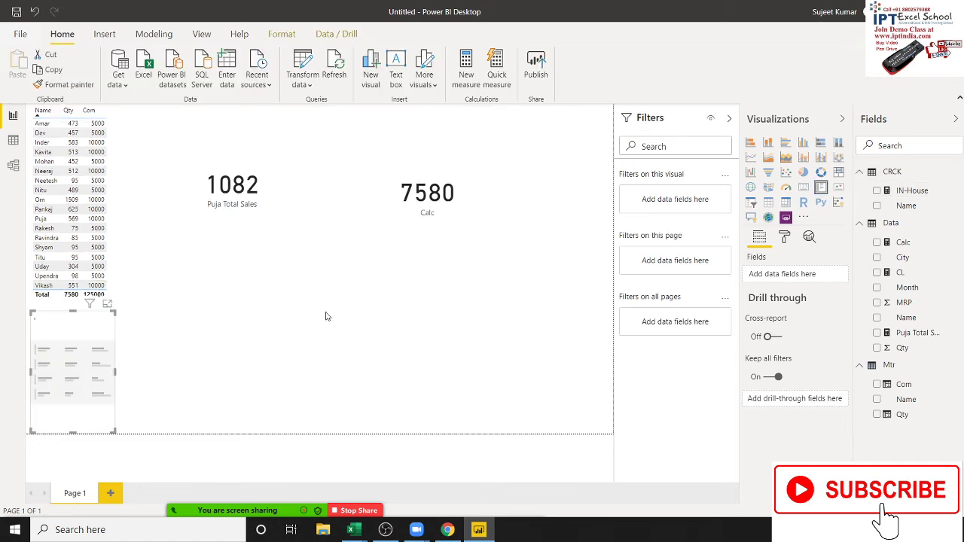
pyautogui.moveTo(86, 363); pyautogui.dragTo(379, 346)
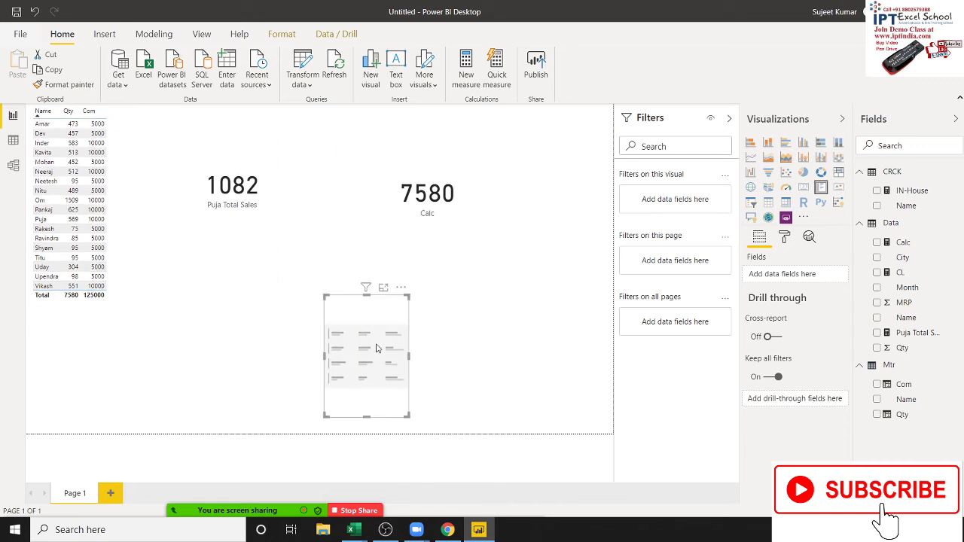
pyautogui.press('Delete')
pyautogui.click(802, 187)
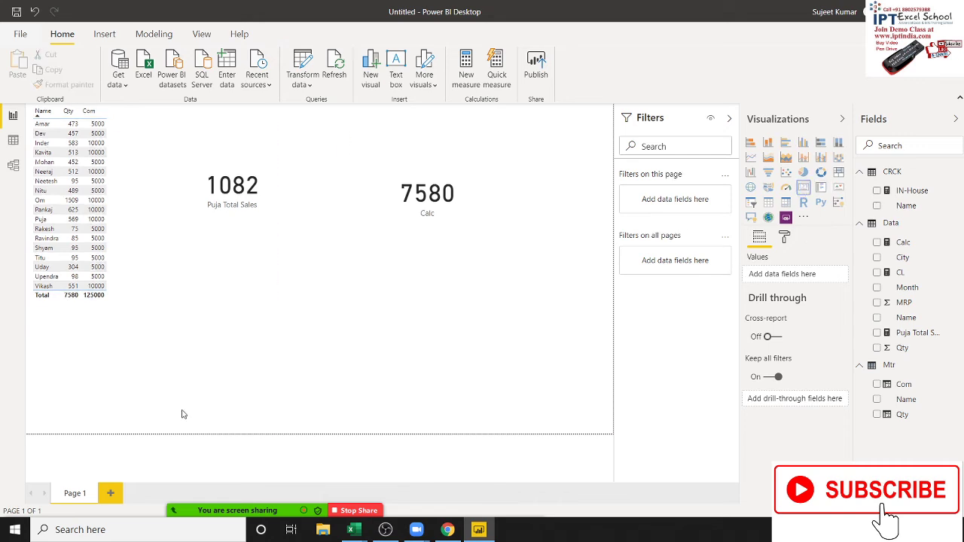
pyautogui.moveTo(90, 379); pyautogui.dragTo(407, 324)
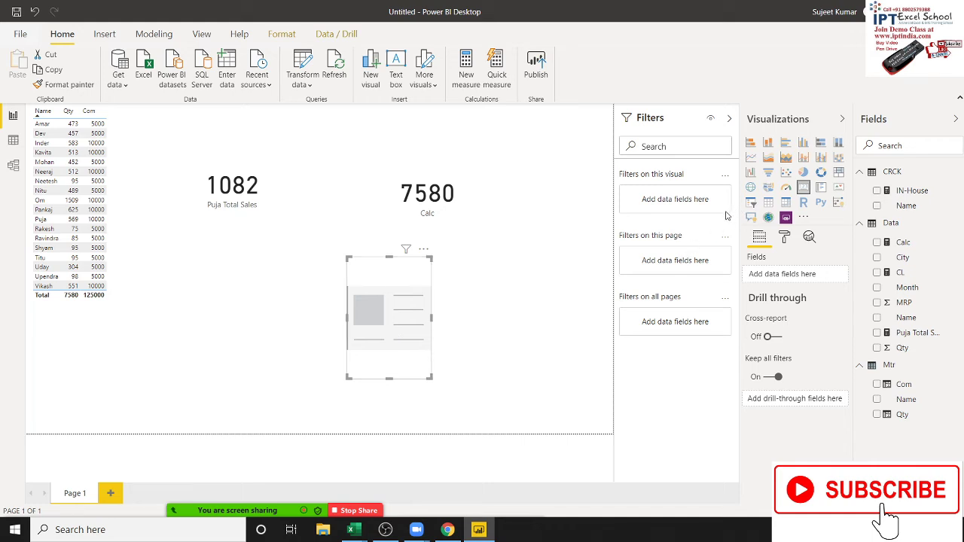
# - Show IN-House (7580) in the card, review its formula, and switch to Model view
pyautogui.moveTo(913, 197); pyautogui.dragTo(399, 346)
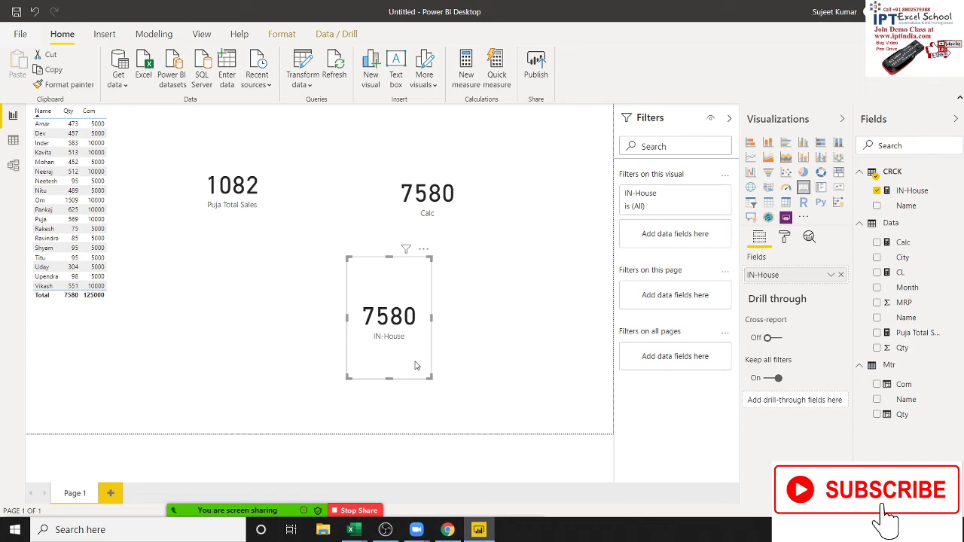
pyautogui.click(915, 191)
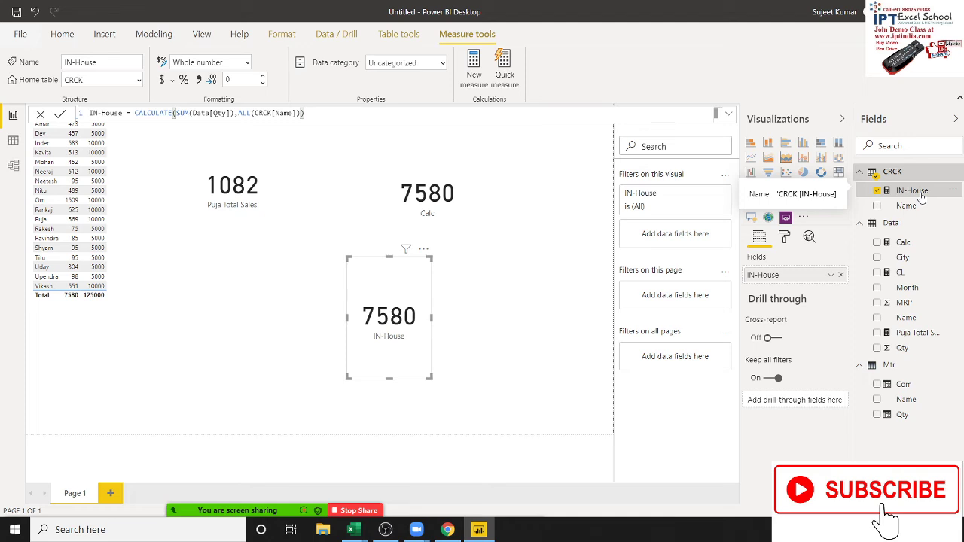
pyautogui.click(13, 165)
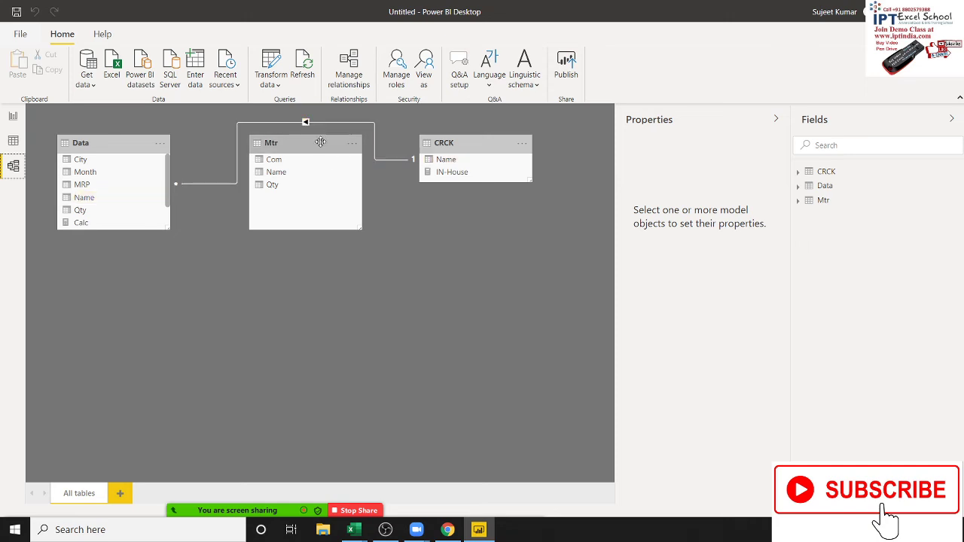
# - Move the Mtr table aside, delete the Data–CRCK relationship, and go back to the report
pyautogui.moveTo(303, 149); pyautogui.dragTo(320, 260)
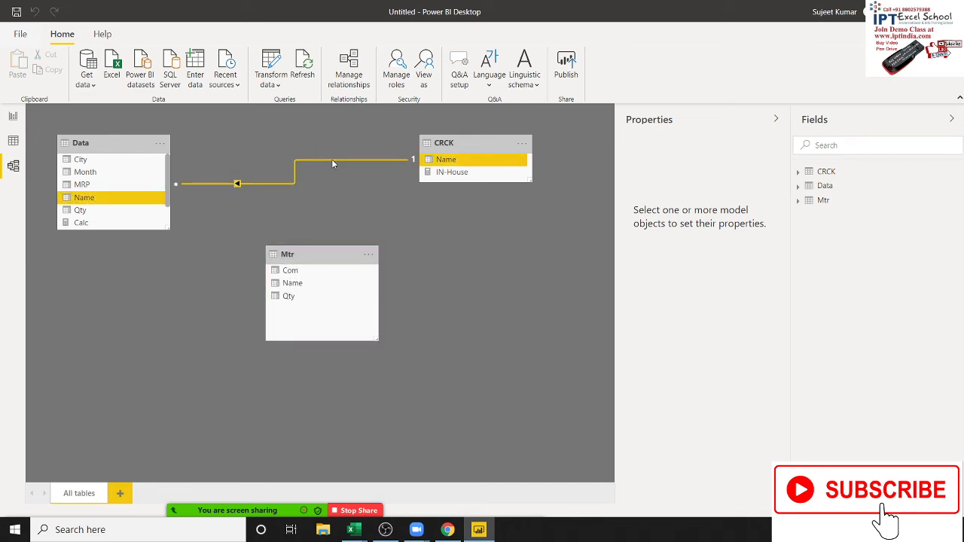
pyautogui.rightClick(293, 186)
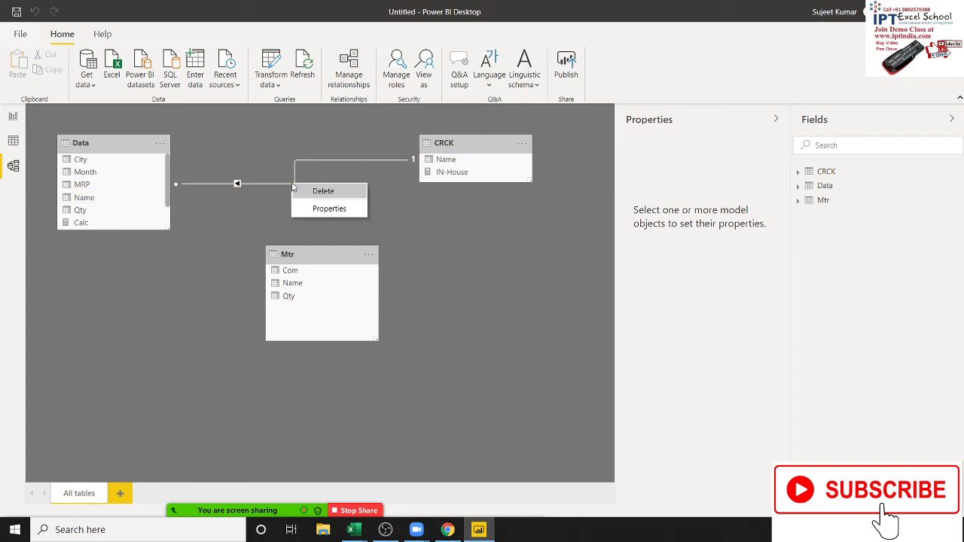
pyautogui.click(312, 191)
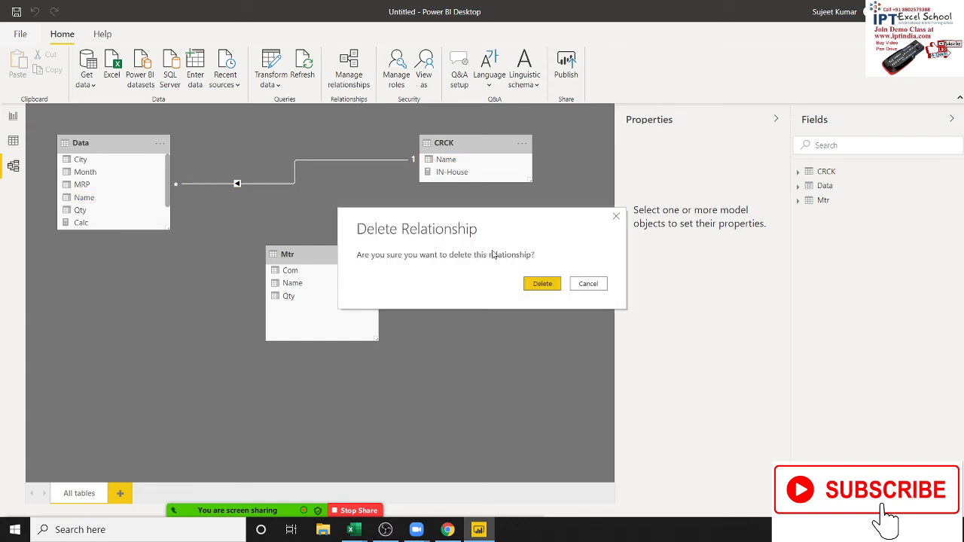
pyautogui.click(531, 283)
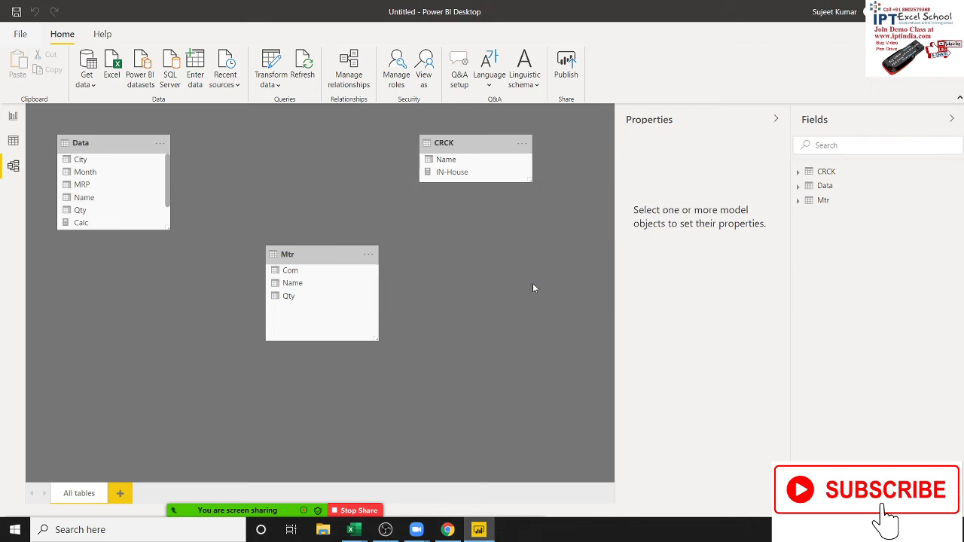
pyautogui.click(12, 115)
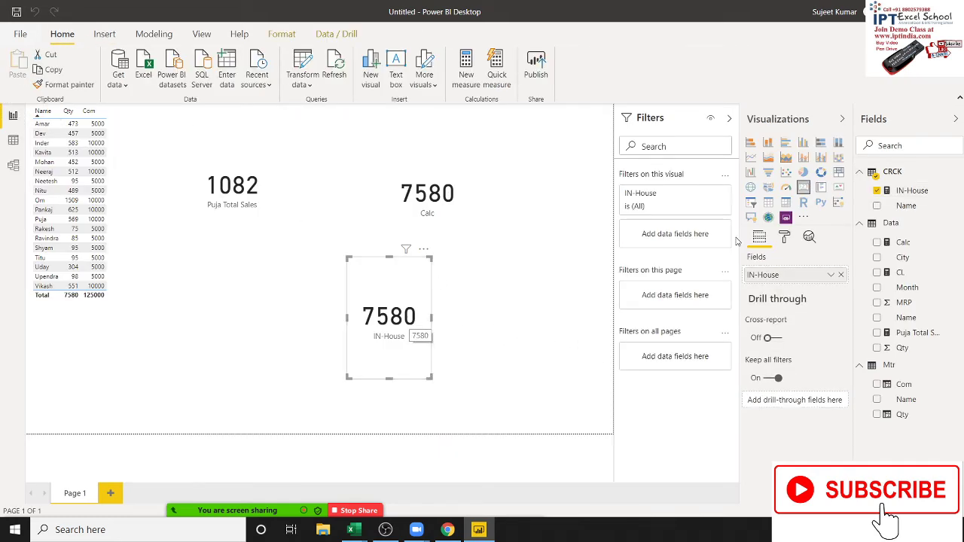
# - Open the IN-House formula and adjust the closing brackets after CRCK[Name]
pyautogui.click(911, 193)
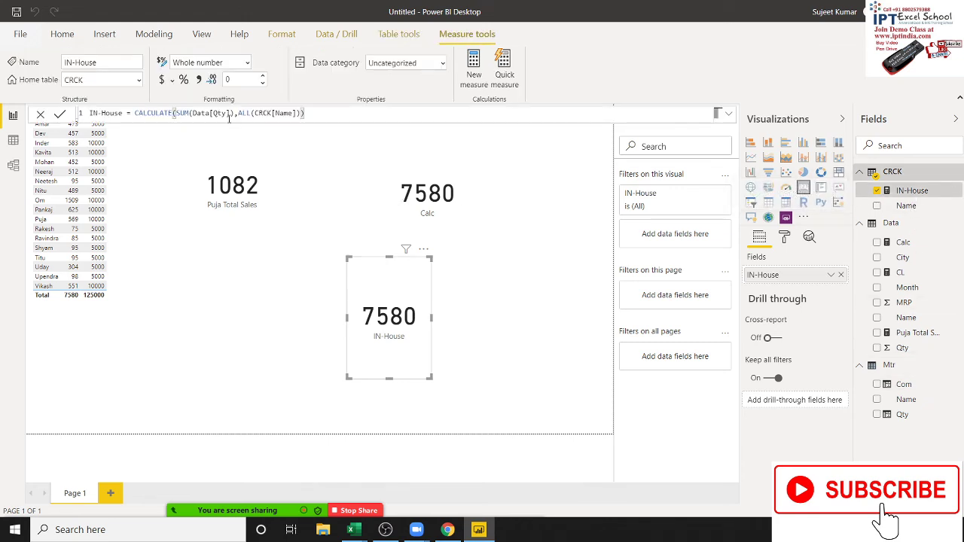
pyautogui.moveTo(235, 113); pyautogui.dragTo(301, 114)
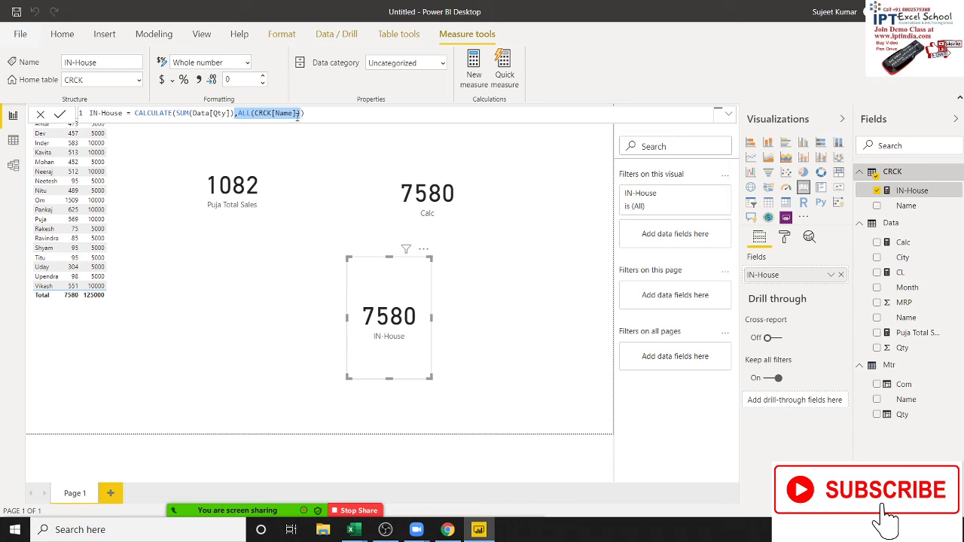
pyautogui.click(297, 112)
pyautogui.write(')')
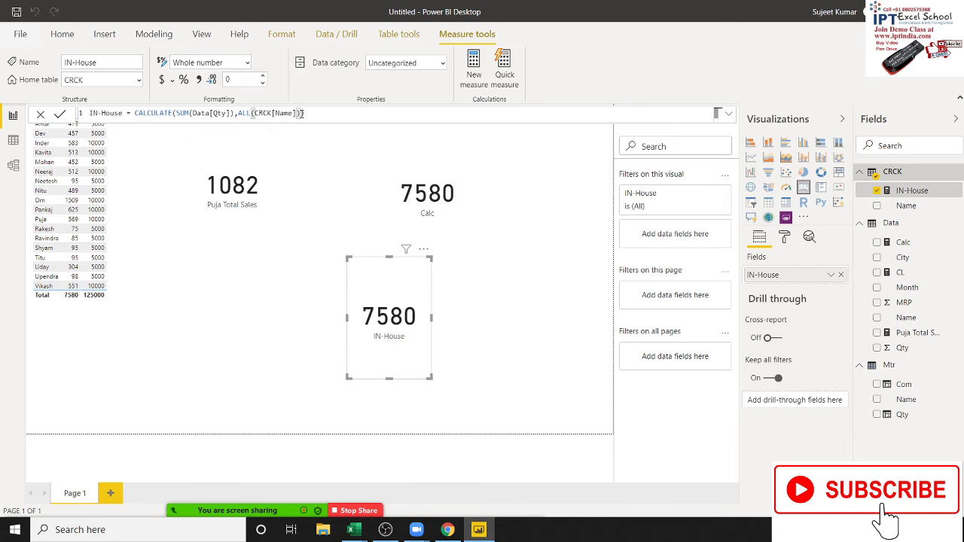
pyautogui.write(')')
# - Delete ALL and its extra brackets to get CALCULATE(SUM(Data[Qty]),CRCK[Name]), then reselect the measure
pyautogui.doubleClick(241, 114)
pyautogui.press('BackSpace')
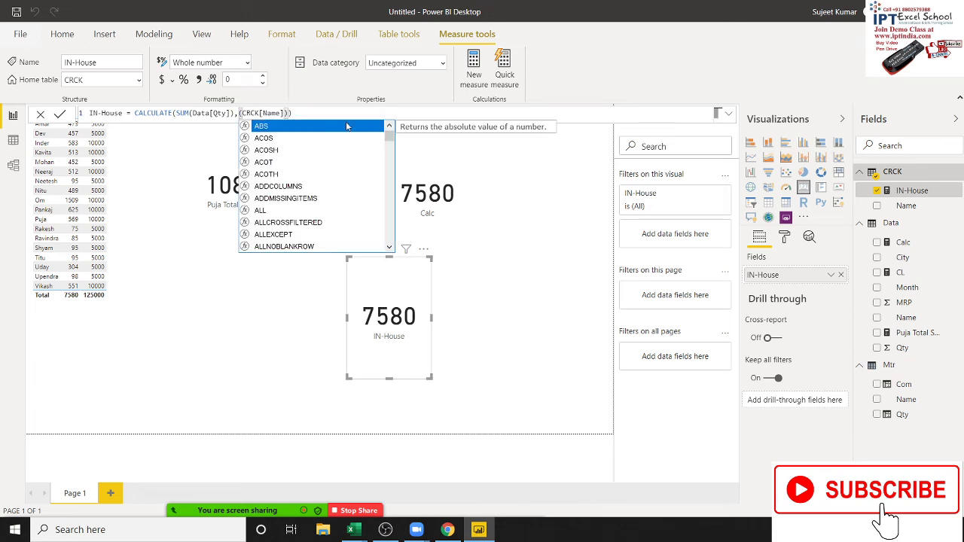
pyautogui.press('Delete')
pyautogui.press('Right')
pyautogui.press('Right')
pyautogui.press('Right')
pyautogui.press('Delete')
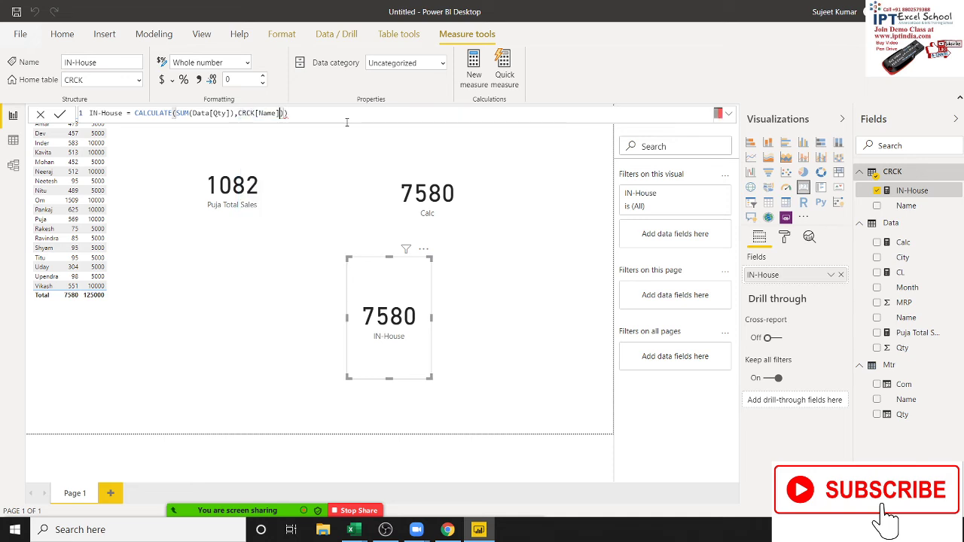
pyautogui.press('Delete')
pyautogui.press('Return')
pyautogui.click(436, 335)
pyautogui.click(419, 341)
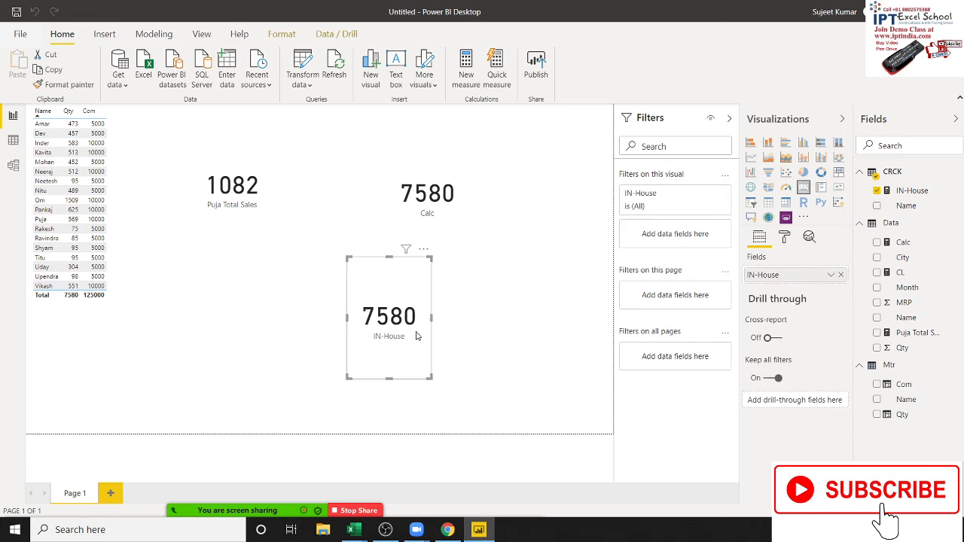
pyautogui.click(907, 190)
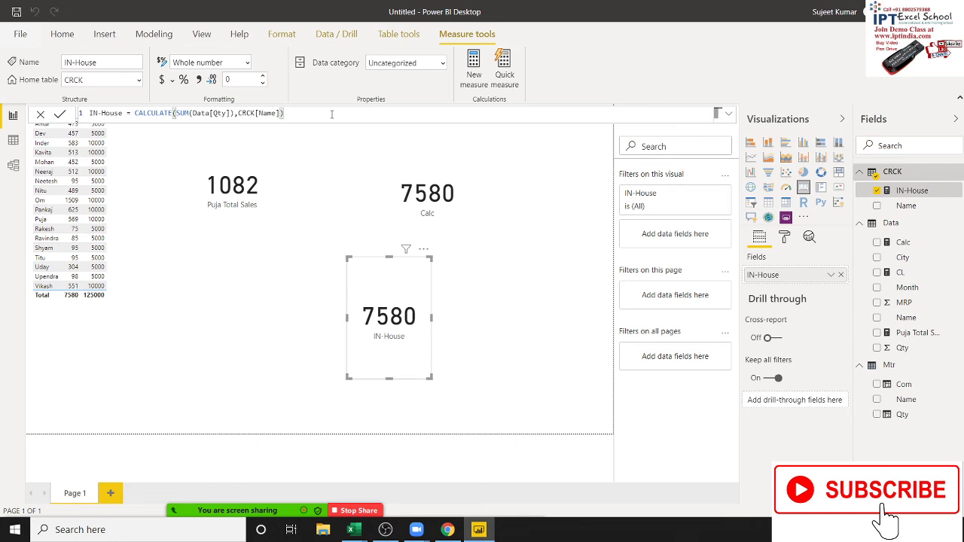
# - Replace the CRCK[Name] filter argument with FILTER over the Data table
pyautogui.press('BackSpace')
pyautogui.press('BackSpace')
pyautogui.press('BackSpace')
pyautogui.press('BackSpace')
pyautogui.press('BackSpace')
pyautogui.press('BackSpace')
pyautogui.press('BackSpace')
pyautogui.press('BackSpace')
pyautogui.press('BackSpace')
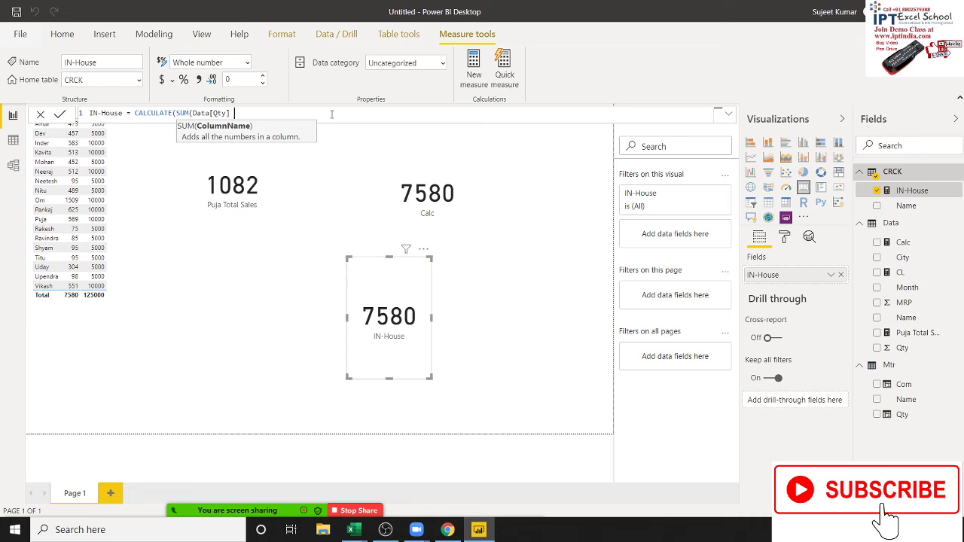
pyautogui.press('BackSpace')
pyautogui.write(')')
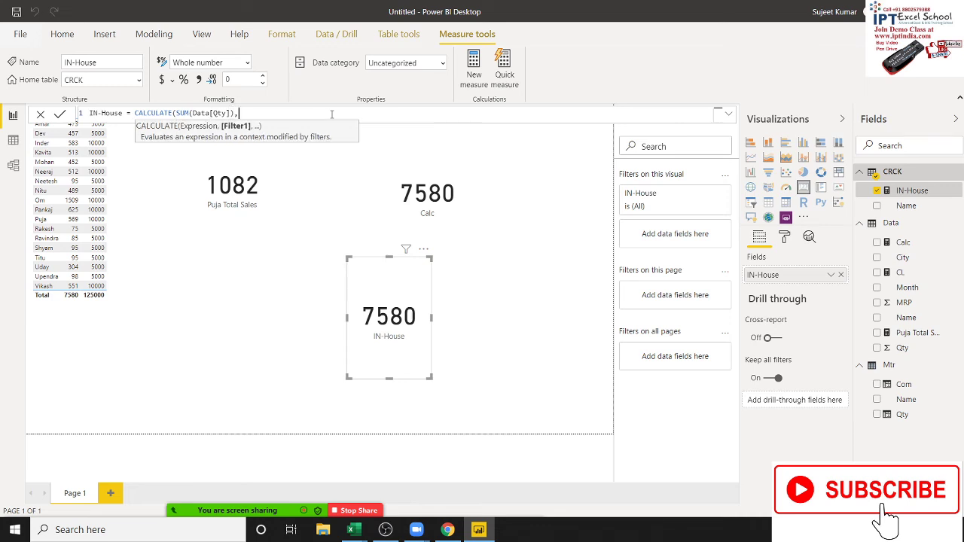
pyautogui.write(',fil')
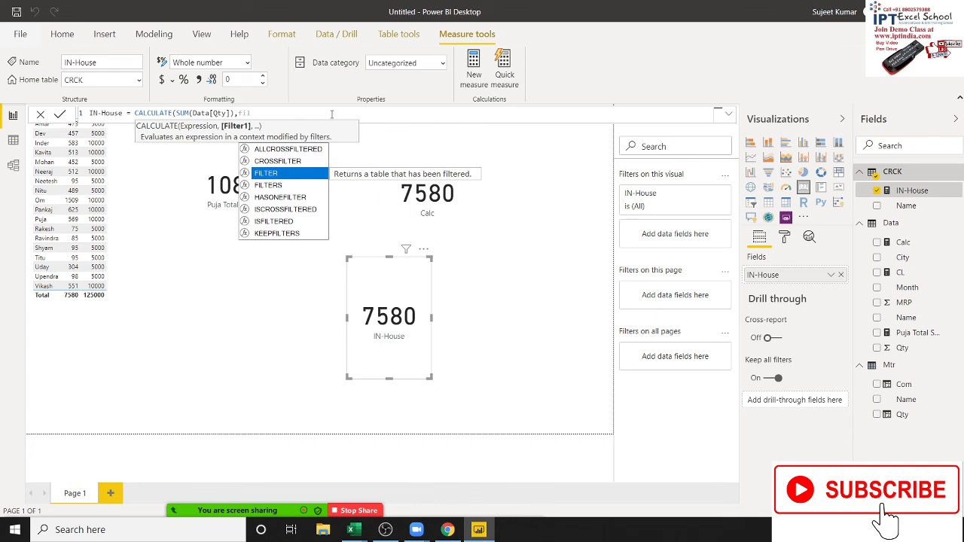
pyautogui.press('Tab')
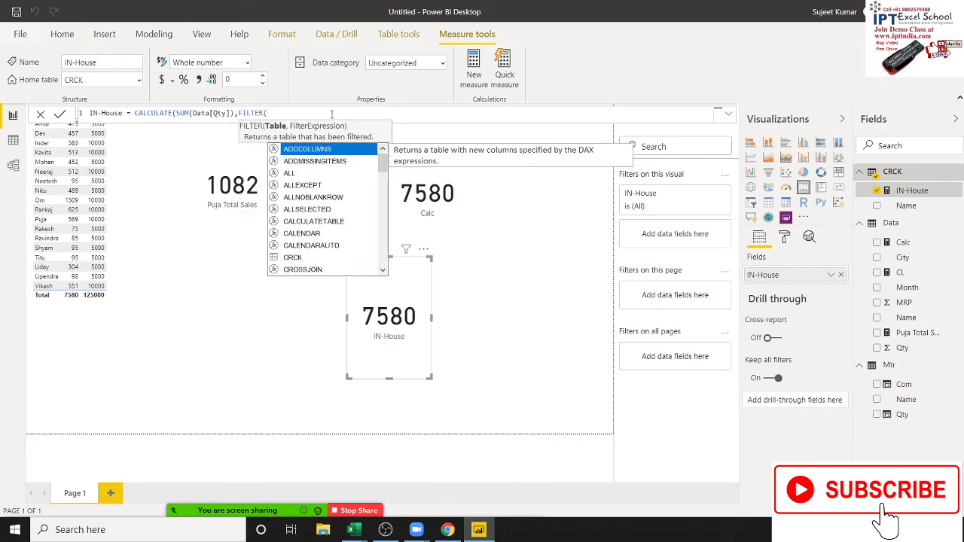
pyautogui.press('Down')
pyautogui.press('Down')
pyautogui.press('Down')
pyautogui.press('Down')
pyautogui.press('Down')
pyautogui.press('Down')
pyautogui.press('Down')
pyautogui.press('Down')
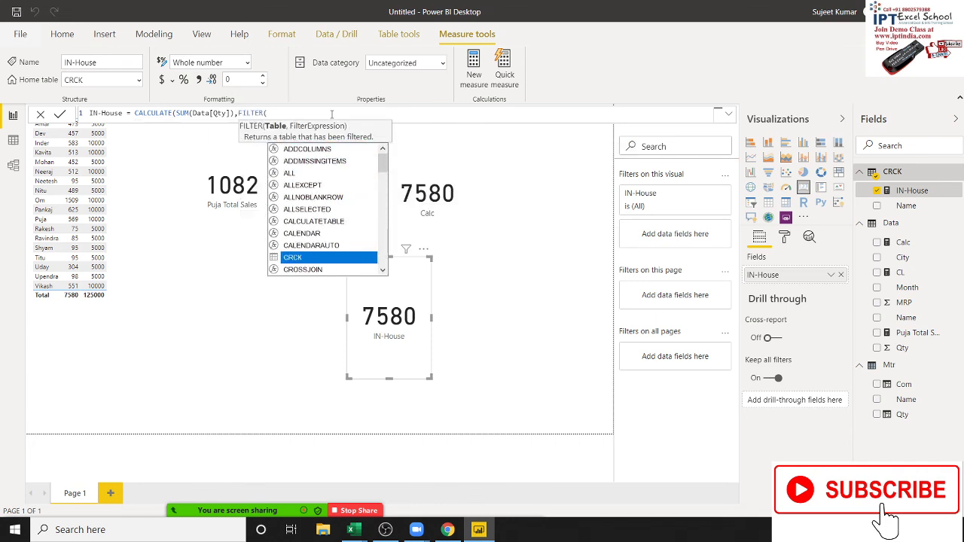
pyautogui.press('Tab')
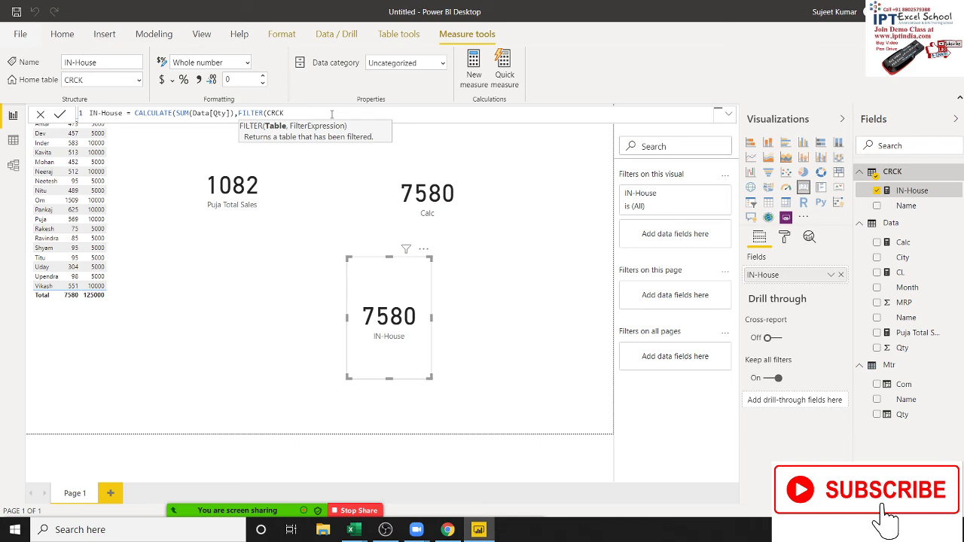
pyautogui.press('BackSpace')
pyautogui.press('BackSpace')
pyautogui.press('BackSpace')
pyautogui.press('BackSpace')
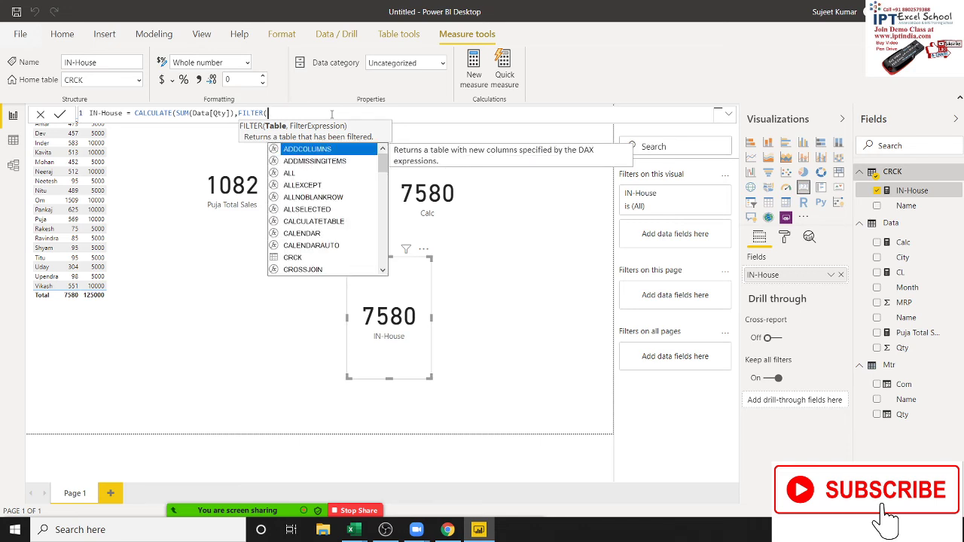
pyautogui.write('d')
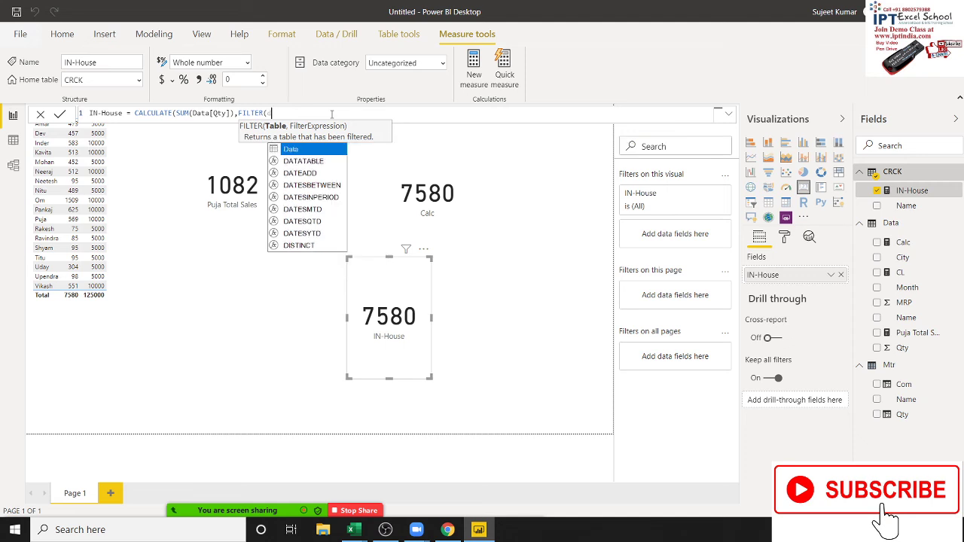
pyautogui.press('Tab')
# - Start the FILTER condition with Data[Name]= after the Data table
pyautogui.write(',')
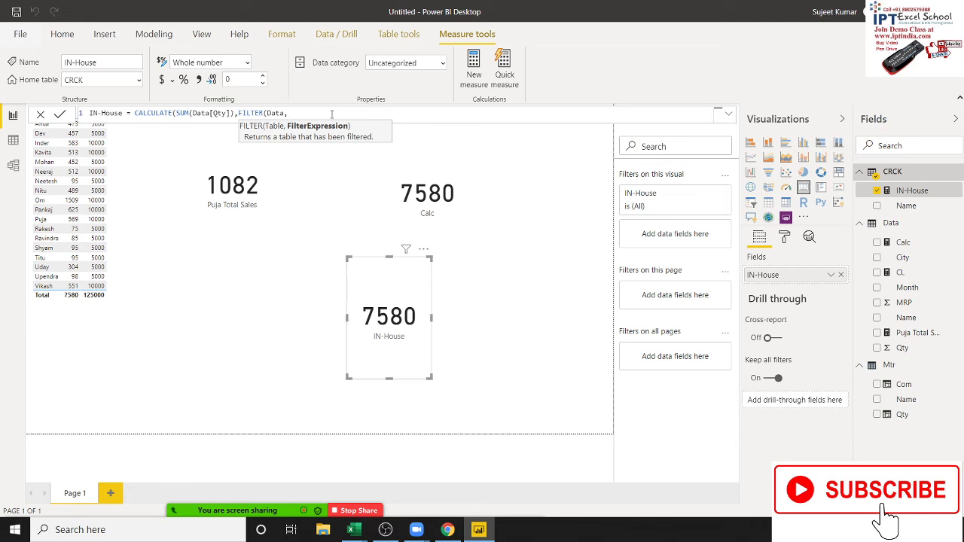
pyautogui.write('na')
pyautogui.press('Up')
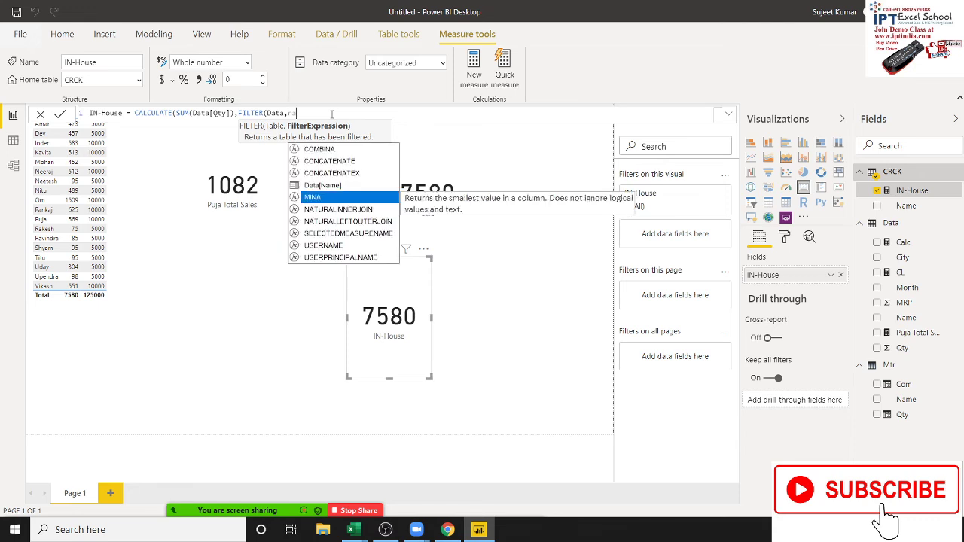
pyautogui.press('Up')
pyautogui.press('Tab')
pyautogui.write('=cr')
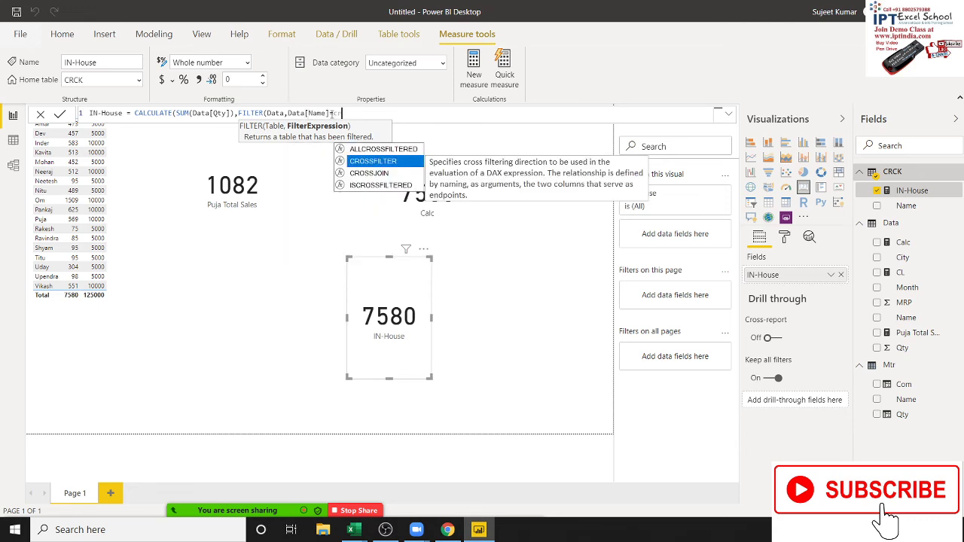
pyautogui.press('Up')
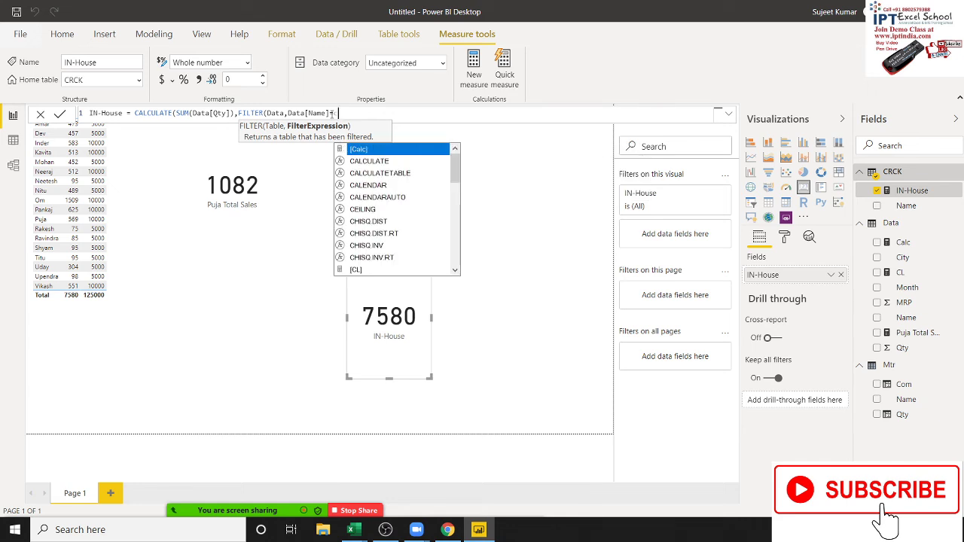
pyautogui.press('Escape')
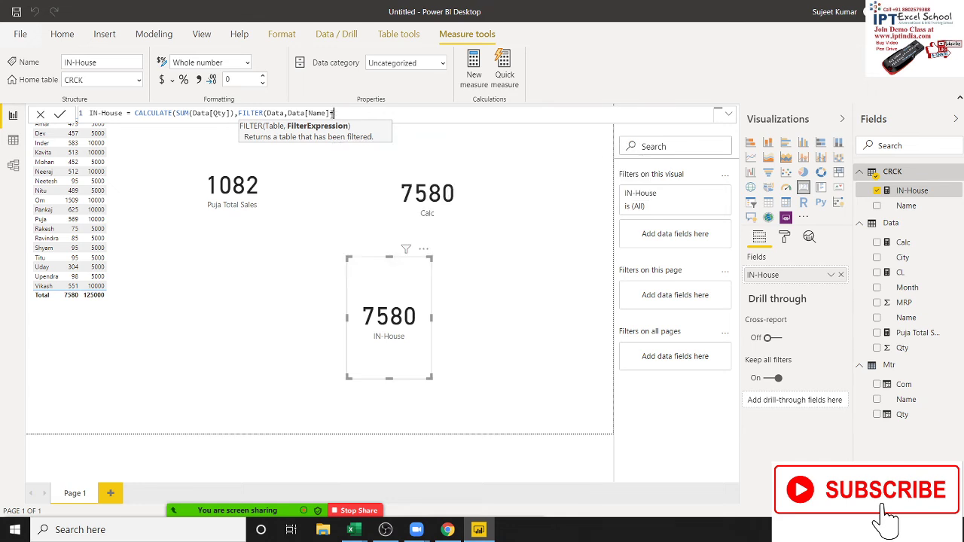
pyautogui.write('=cr')
pyautogui.press('Escape')
pyautogui.write('k')
pyautogui.write('"')
pyautogui.press('BackSpace')
pyautogui.press('BackSpace')
pyautogui.press('BackSpace')
# - Complete the condition as Data[Name]=ALL(CRCK[Name]) and apply the formula
pyautogui.write('ALL(')
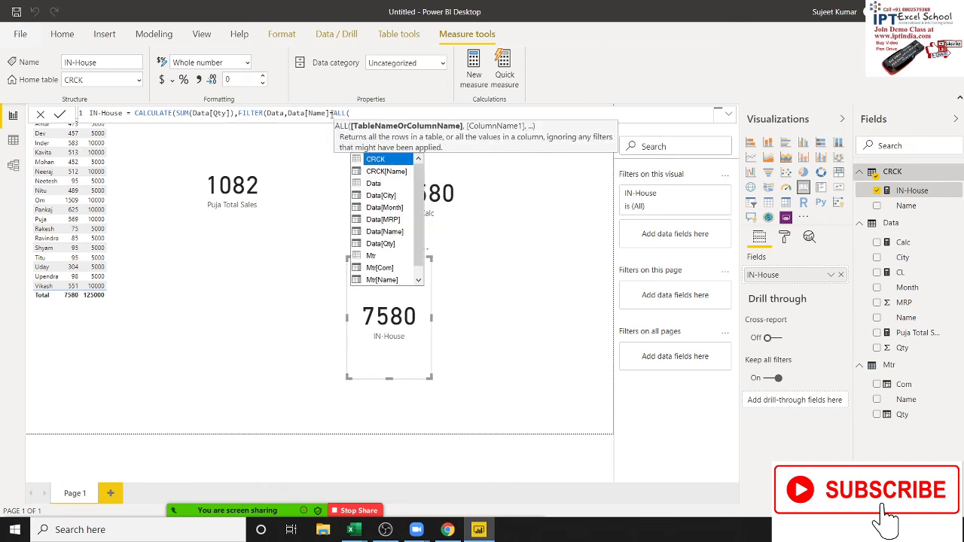
pyautogui.press('Down')
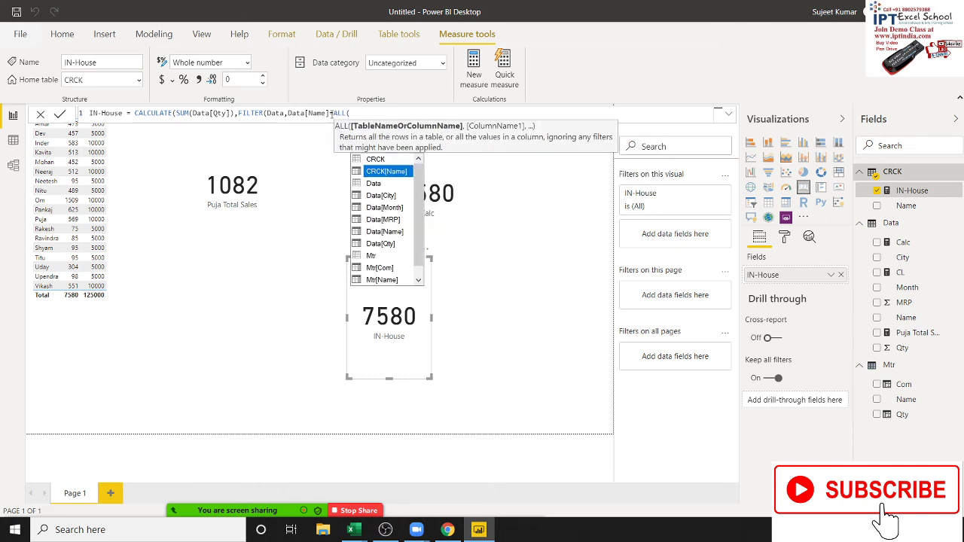
pyautogui.press('Down')
pyautogui.press('Down')
pyautogui.press('Up')
pyautogui.press('Up')
pyautogui.press('Tab')
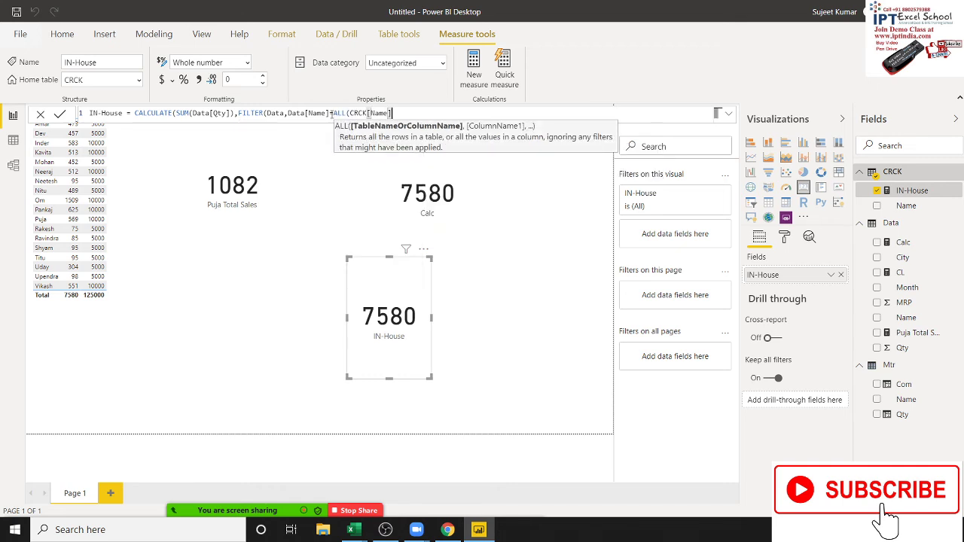
pyautogui.write(')')
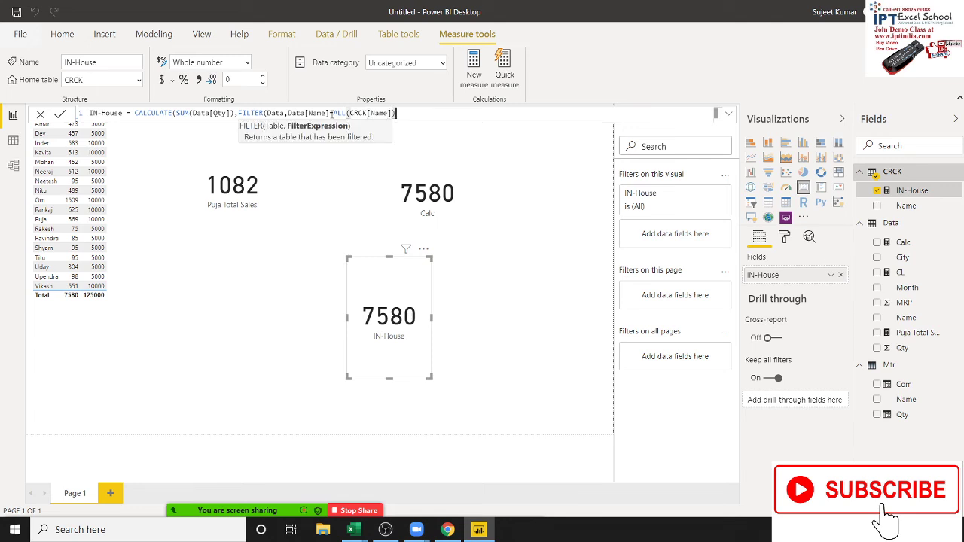
pyautogui.write(')')
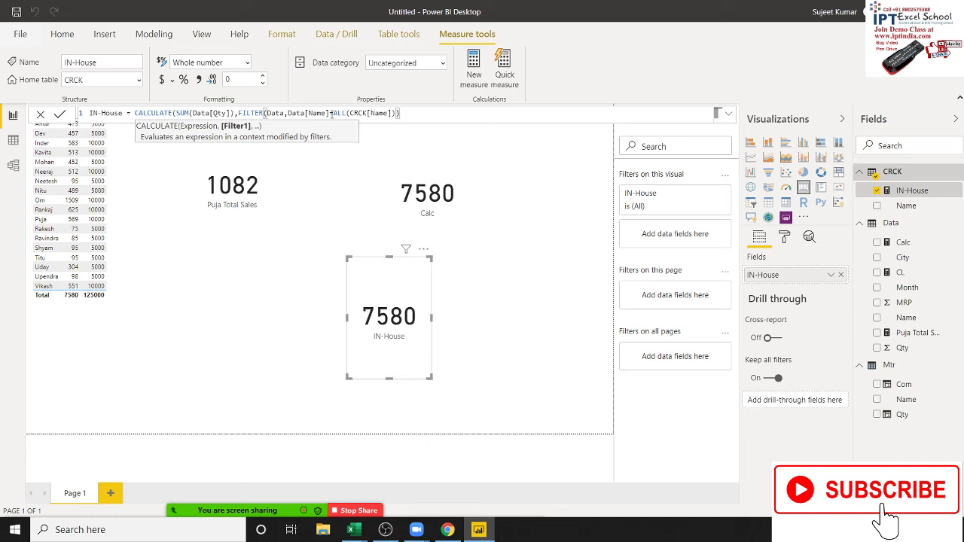
pyautogui.press('Return')
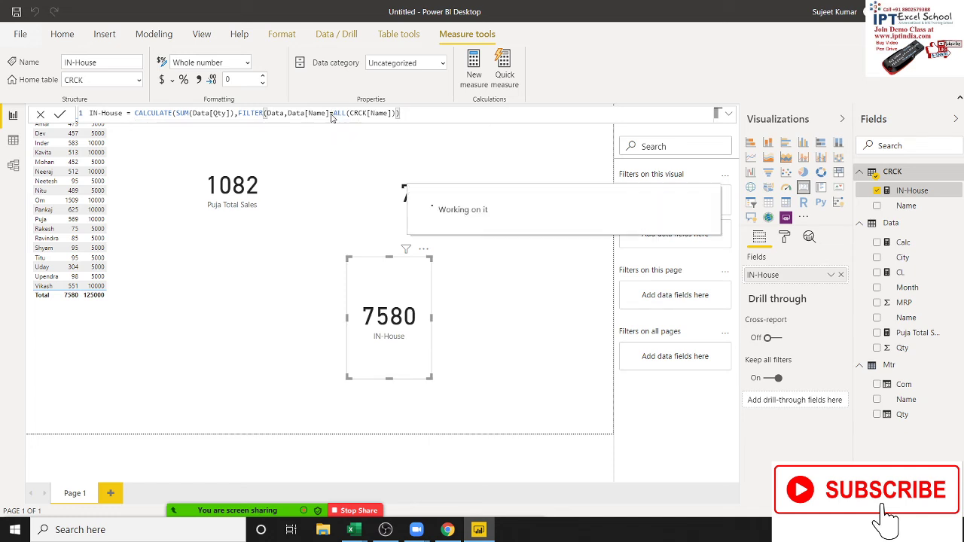
# - Delete the SUM(Data[Qty]) argument that precedes FILTER in the formula
pyautogui.write(')')
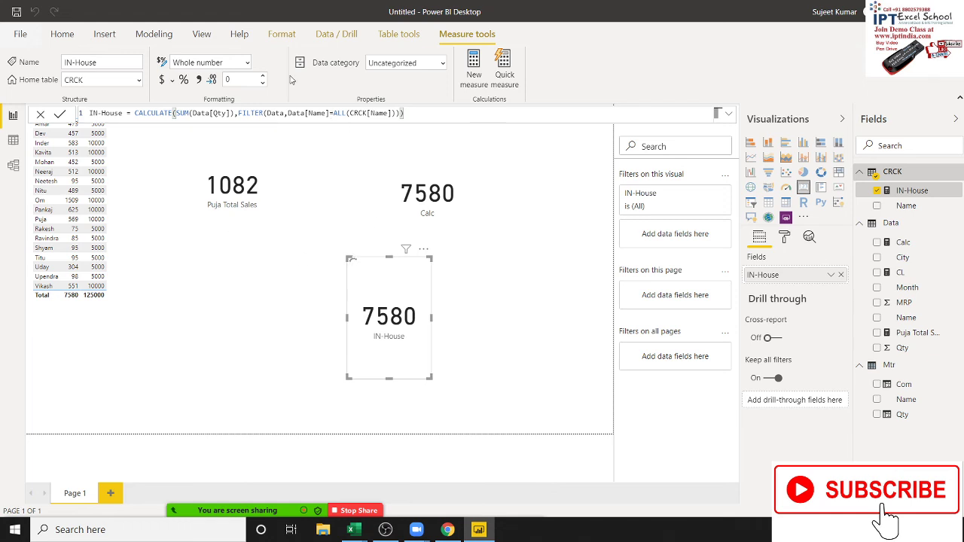
pyautogui.click(241, 113)
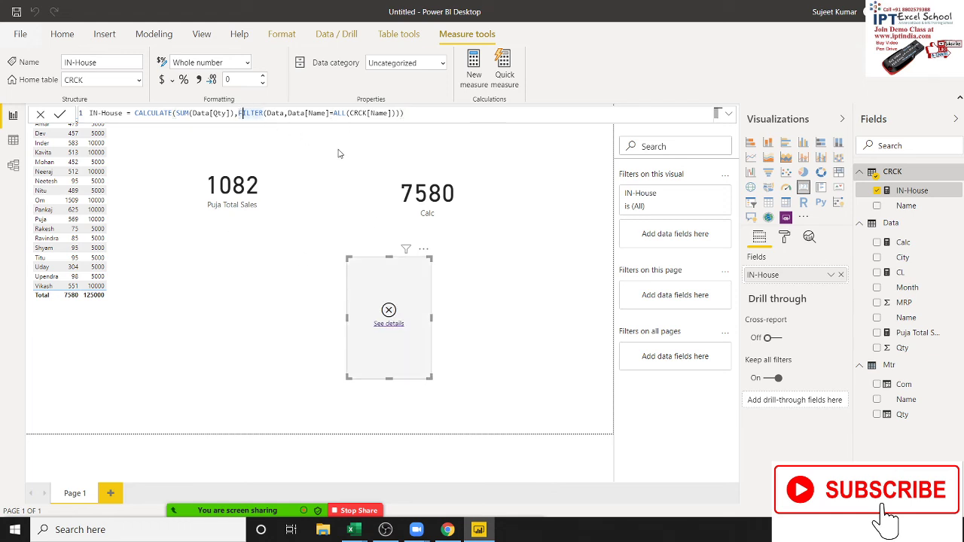
pyautogui.press('BackSpace')
pyautogui.press('BackSpace')
pyautogui.press('BackSpace')
pyautogui.press('BackSpace')
pyautogui.press('BackSpace')
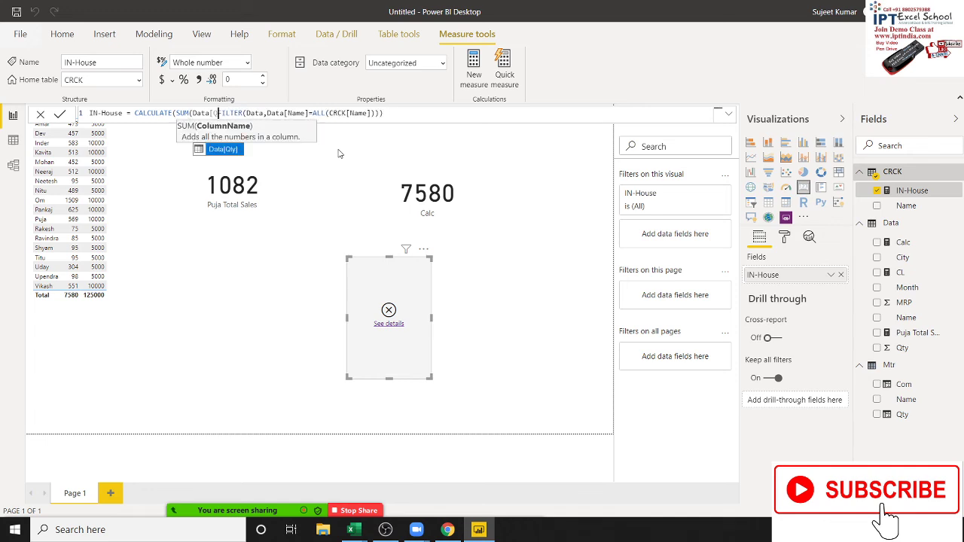
pyautogui.press('BackSpace')
pyautogui.press('BackSpace')
pyautogui.press('BackSpace')
pyautogui.press('BackSpace')
pyautogui.press('BackSpace')
pyautogui.press('BackSpace')
pyautogui.press('BackSpace')
pyautogui.press('BackSpace')
pyautogui.press('BackSpace')
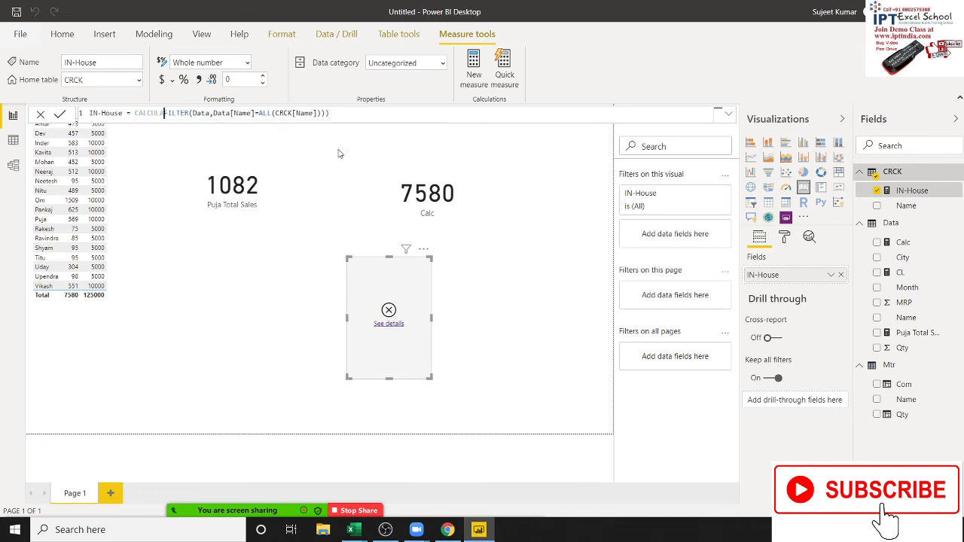
pyautogui.press('BackSpace')
pyautogui.press('BackSpace')
pyautogui.press('BackSpace')
pyautogui.press('BackSpace')
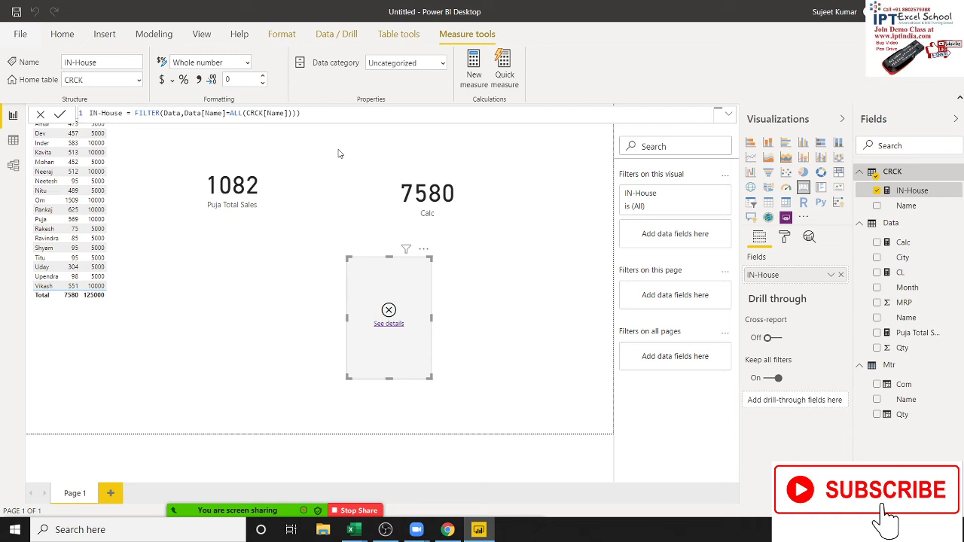
# - Insert SUMX before FILTER and remove the surplus closing bracket and comma
pyautogui.write('sum')
pyautogui.press('Down')
pyautogui.press('Down')
pyautogui.press('Down')
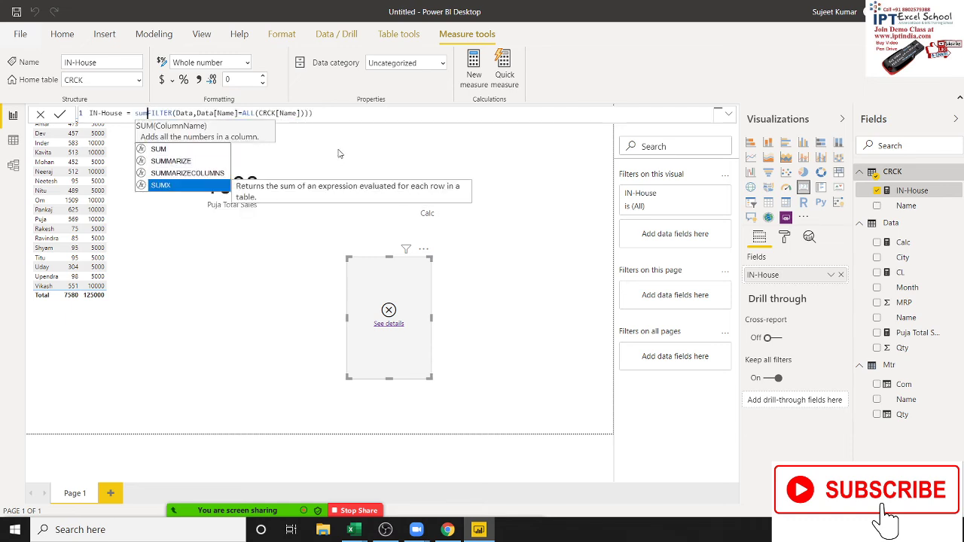
pyautogui.press('Tab')
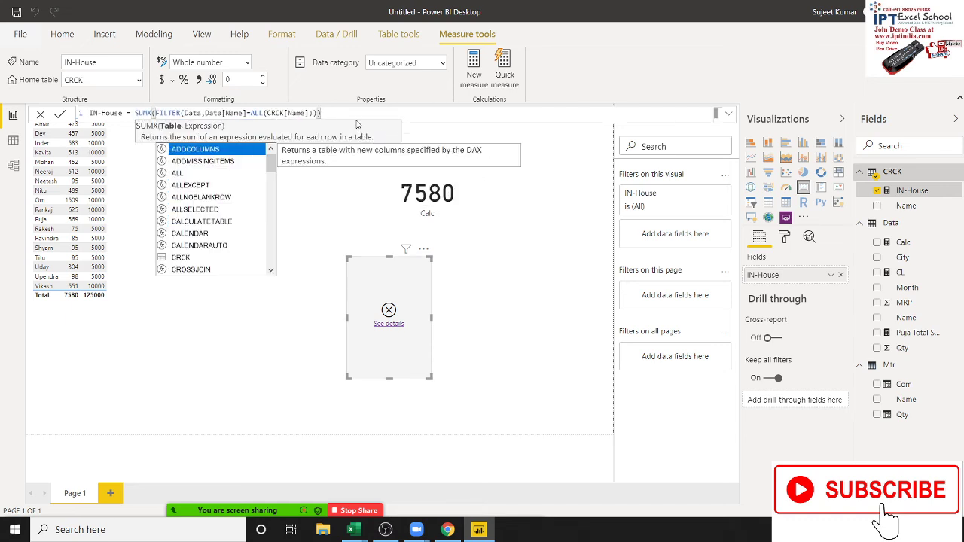
pyautogui.click(353, 114)
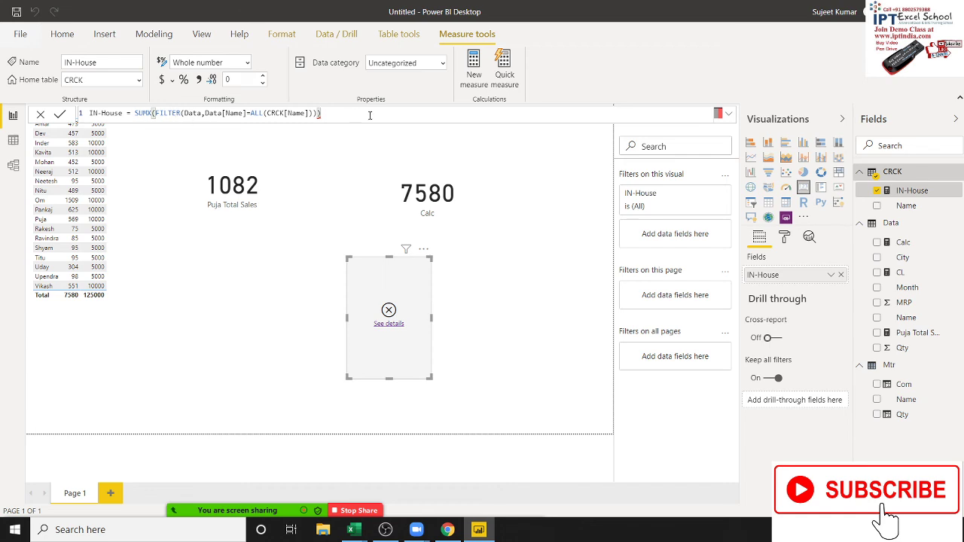
pyautogui.press('BackSpace')
pyautogui.write(',')
pyautogui.press('BackSpace')
pyautogui.press('BackSpace')
# - Add Data[Qty] as SUMX's expression, close the bracket, and commit IN-House
pyautogui.write(',')
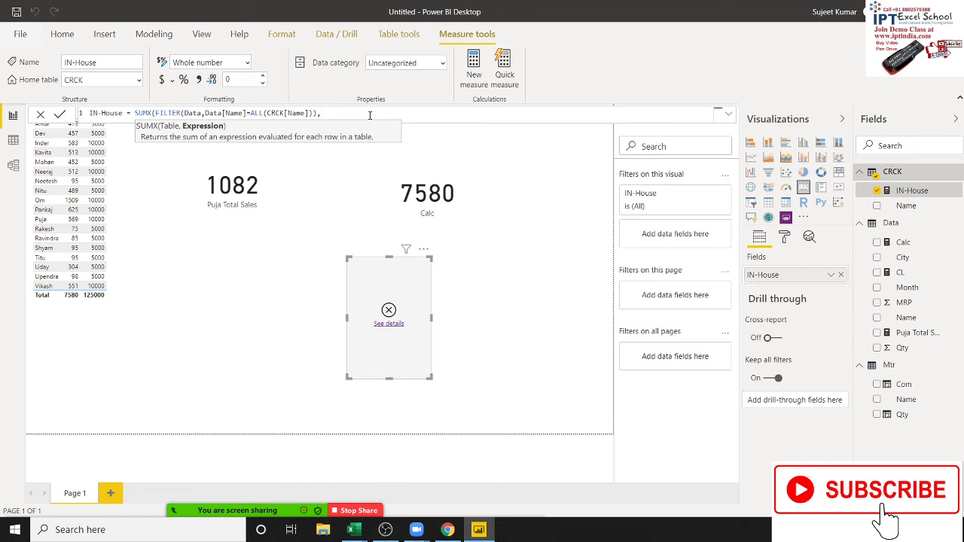
pyautogui.write('data')
pyautogui.press('Down')
pyautogui.press('Down')
pyautogui.press('Down')
pyautogui.press('Down')
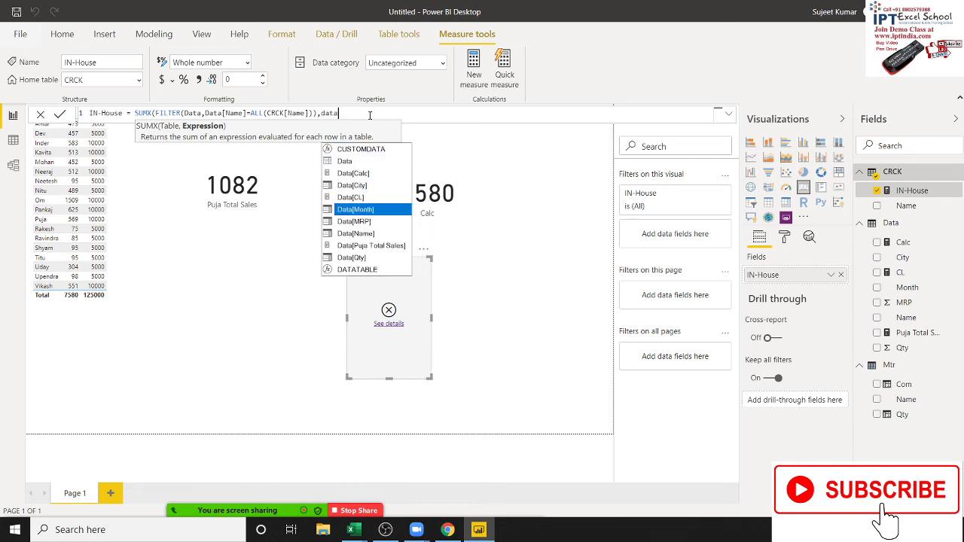
pyautogui.press('Down')
pyautogui.press('Up')
pyautogui.press('Up')
pyautogui.press('Up')
pyautogui.press('Down')
pyautogui.press('Down')
pyautogui.press('Down')
pyautogui.press('Down')
pyautogui.press('Down')
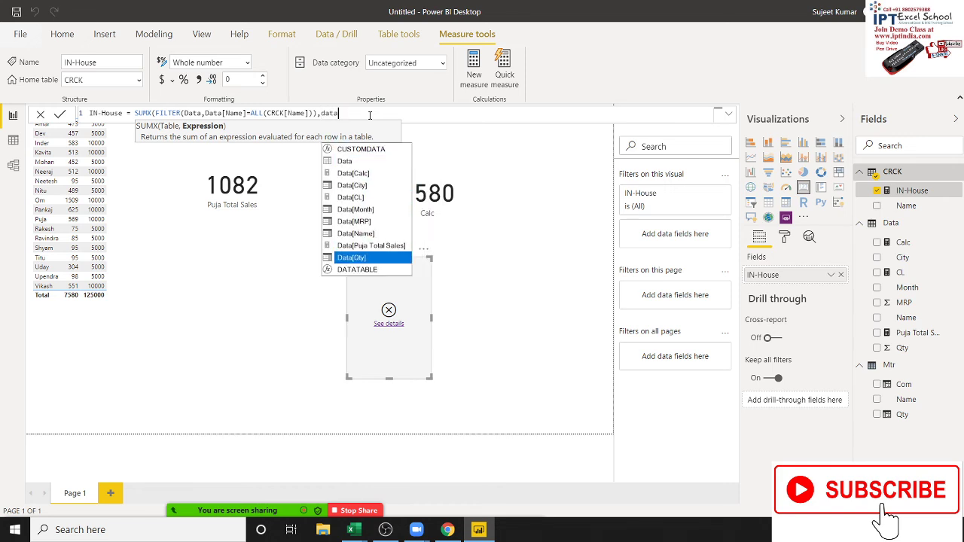
pyautogui.press('Tab')
pyautogui.write(')')
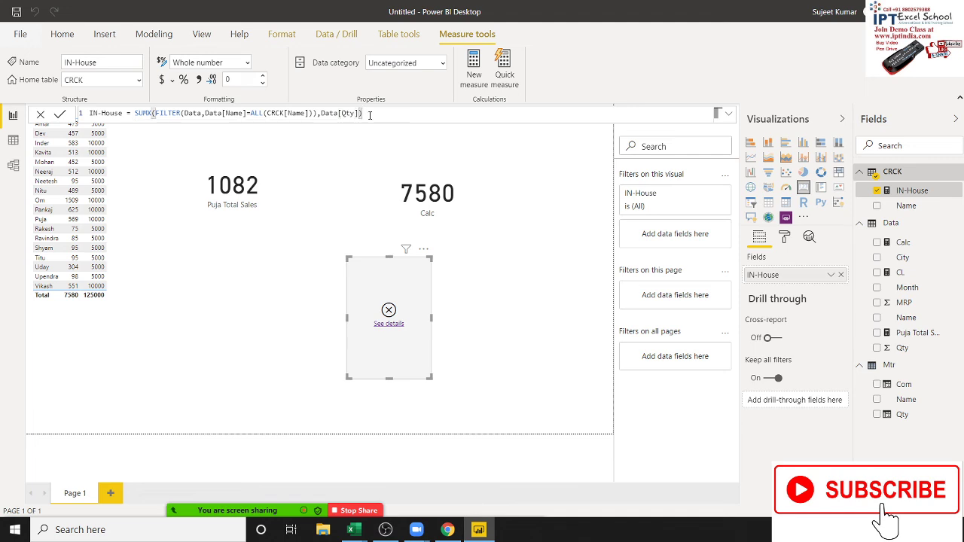
pyautogui.press('Return')
pyautogui.click(251, 113)
pyautogui.press('Delete')
pyautogui.press('Delete')
pyautogui.press('Delete')
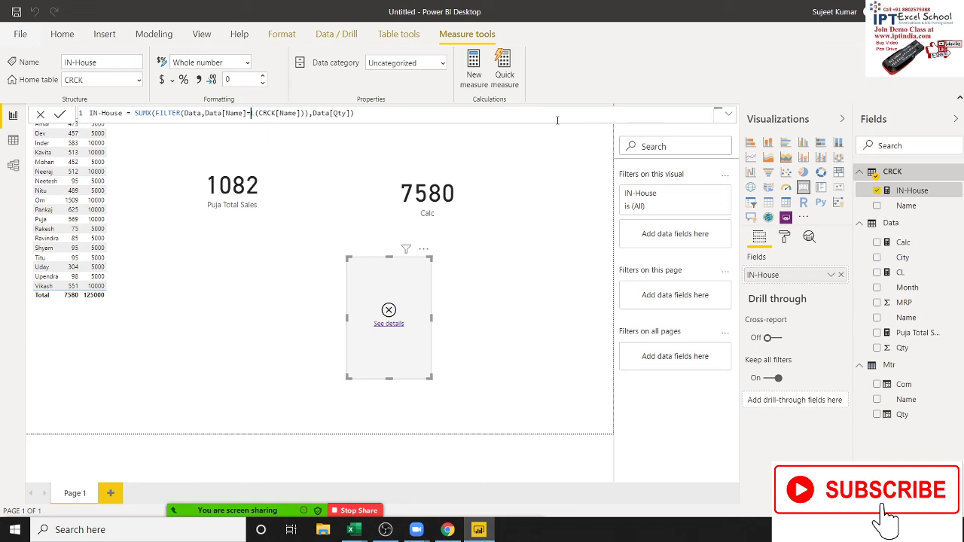
pyautogui.press('Delete')
pyautogui.press('Delete')
pyautogui.press('Right')
pyautogui.press('Right')
pyautogui.press('Right')
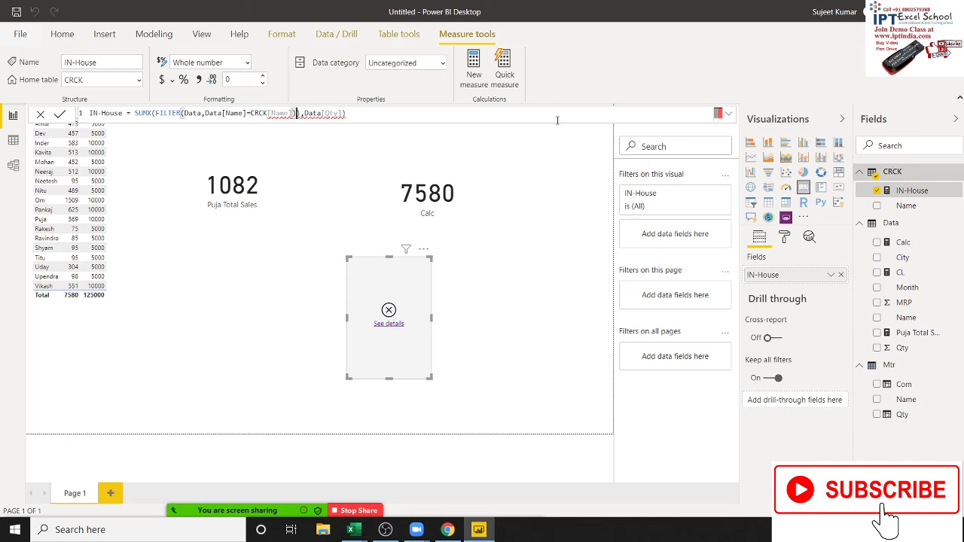
pyautogui.press('Delete')
pyautogui.press('Return')
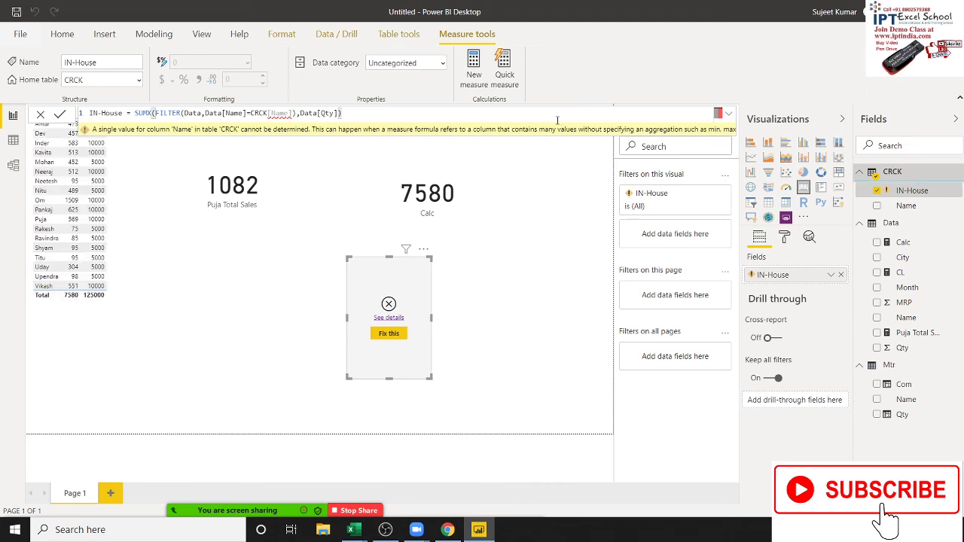
pyautogui.hotkey('ctrl', 'z')
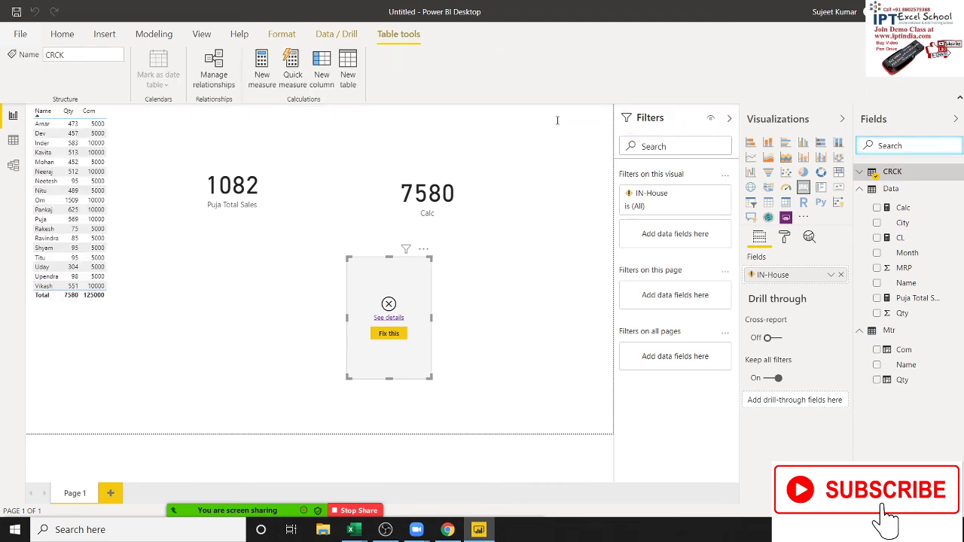
pyautogui.click(387, 291)
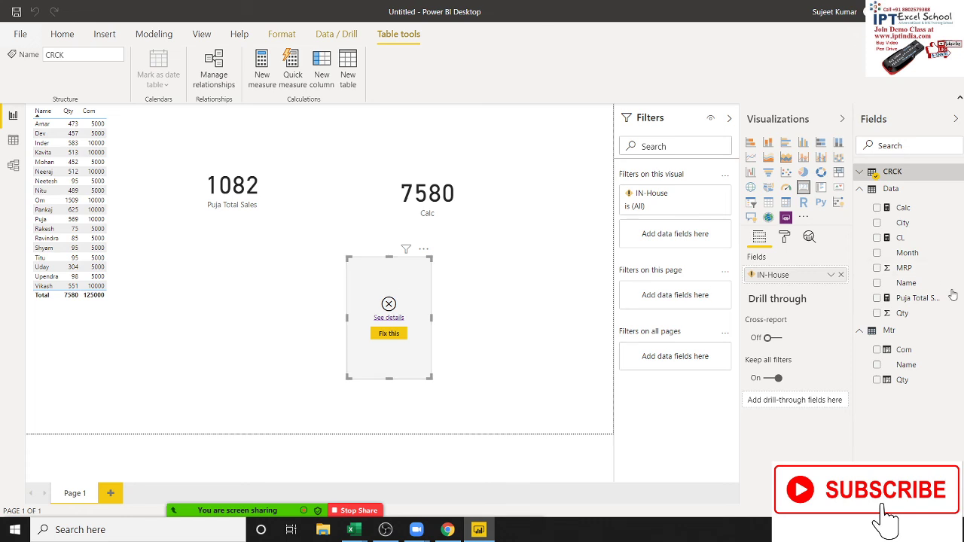
pyautogui.click(901, 175)
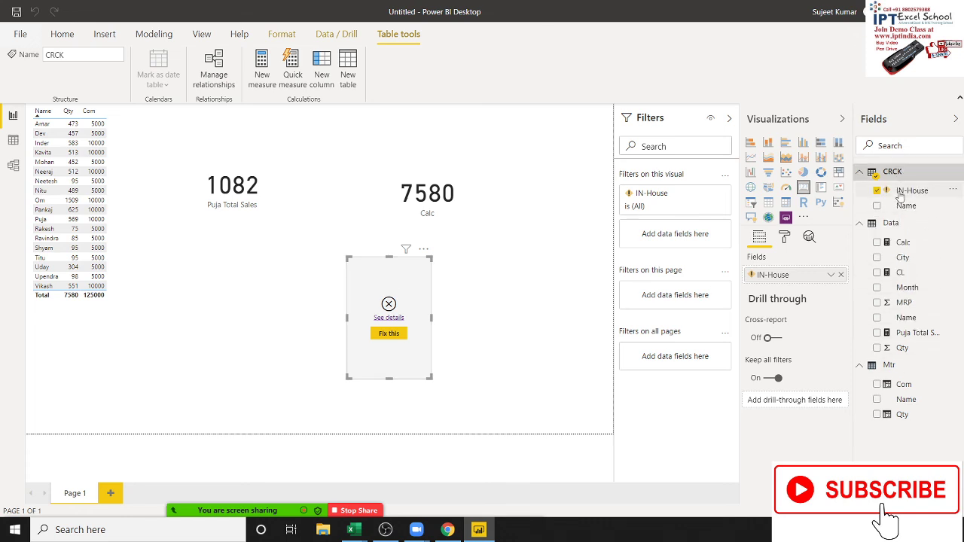
pyautogui.click(901, 193)
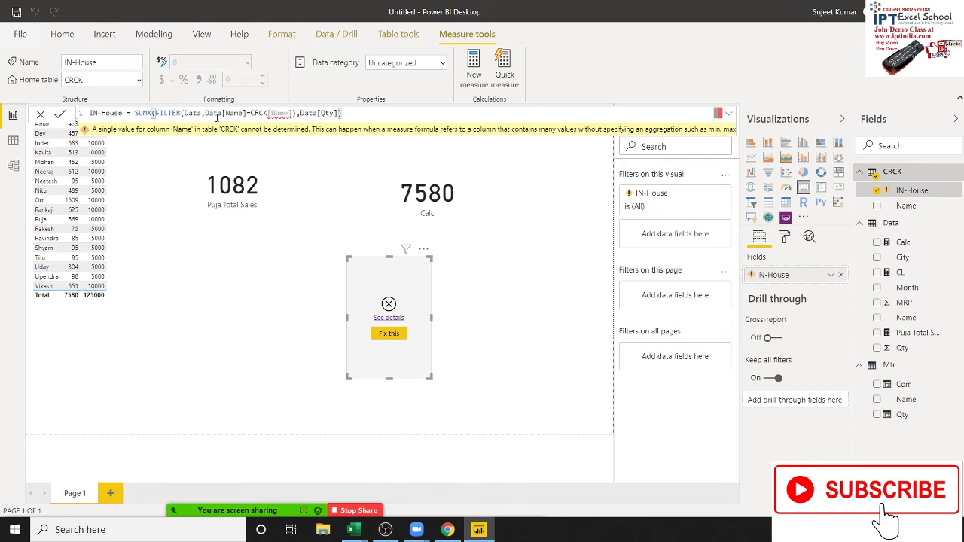
# - Remove the stray character and wrap CRCK[Name] in ALL() in the FILTER condition, then commit
pyautogui.click(310, 113)
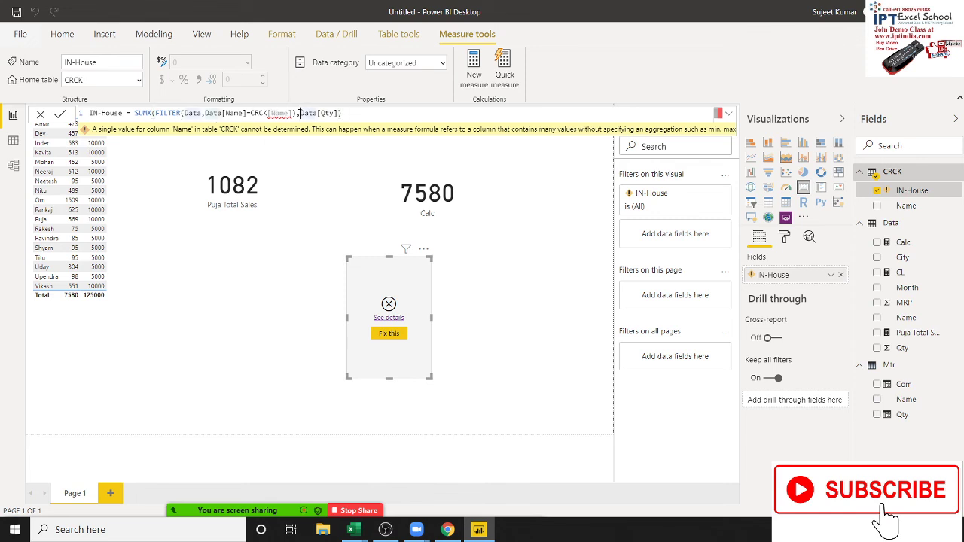
pyautogui.click(341, 113)
pyautogui.write('*')
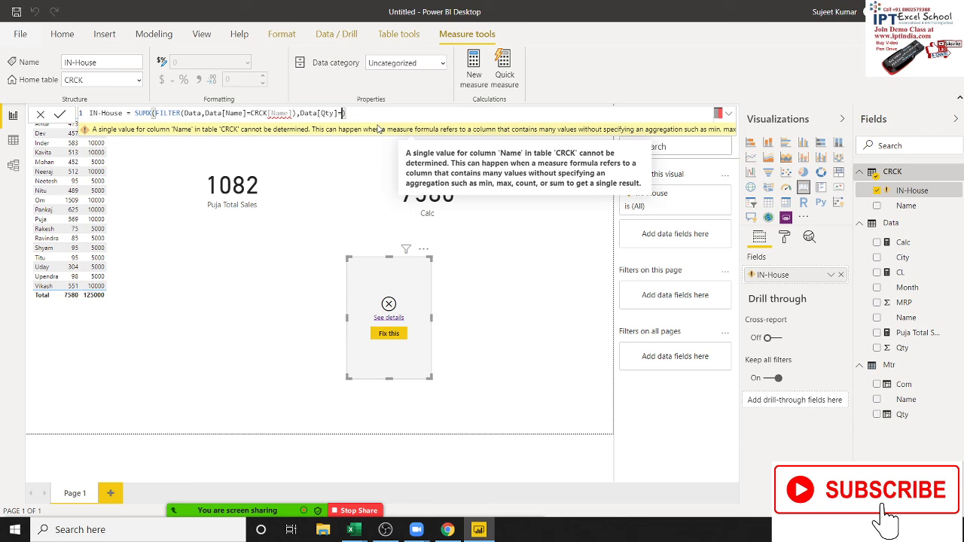
pyautogui.press('BackSpace')
pyautogui.press('Left')
pyautogui.press('Left')
pyautogui.press('Left')
pyautogui.press('Left')
pyautogui.press('Left')
pyautogui.press('Left')
pyautogui.press('Left')
pyautogui.press('Left')
pyautogui.press('Left')
pyautogui.press('Left')
pyautogui.press('Left')
pyautogui.press('Left')
pyautogui.press('Left')
pyautogui.press('Left')
pyautogui.press('Left')
pyautogui.write('all')
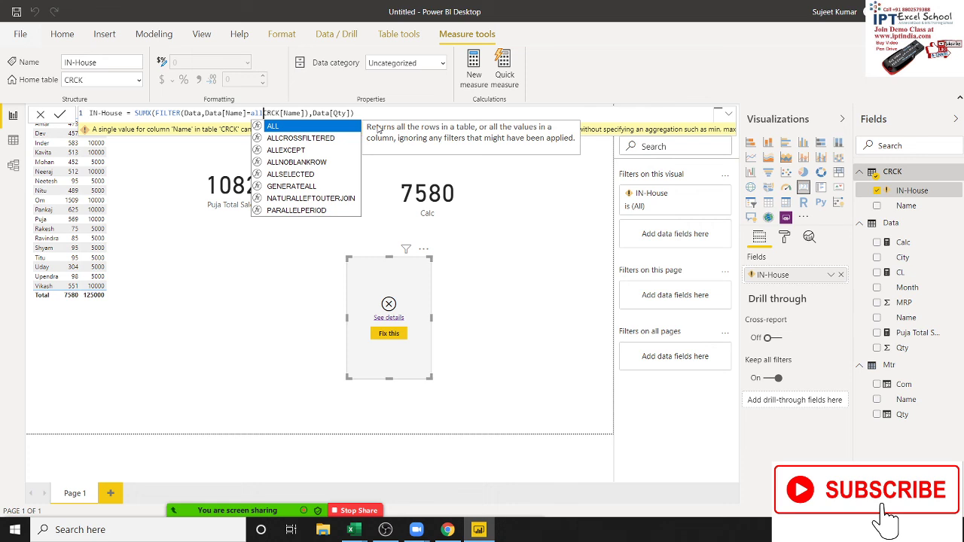
pyautogui.press('Tab')
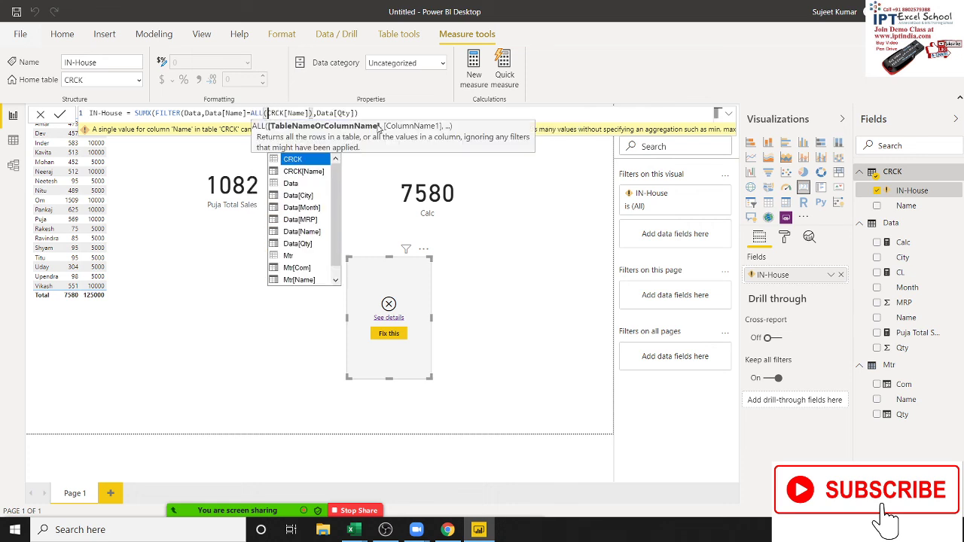
pyautogui.press('Right')
pyautogui.press('Right')
pyautogui.press('Right')
pyautogui.press('Right')
pyautogui.press('Right')
pyautogui.press('Right')
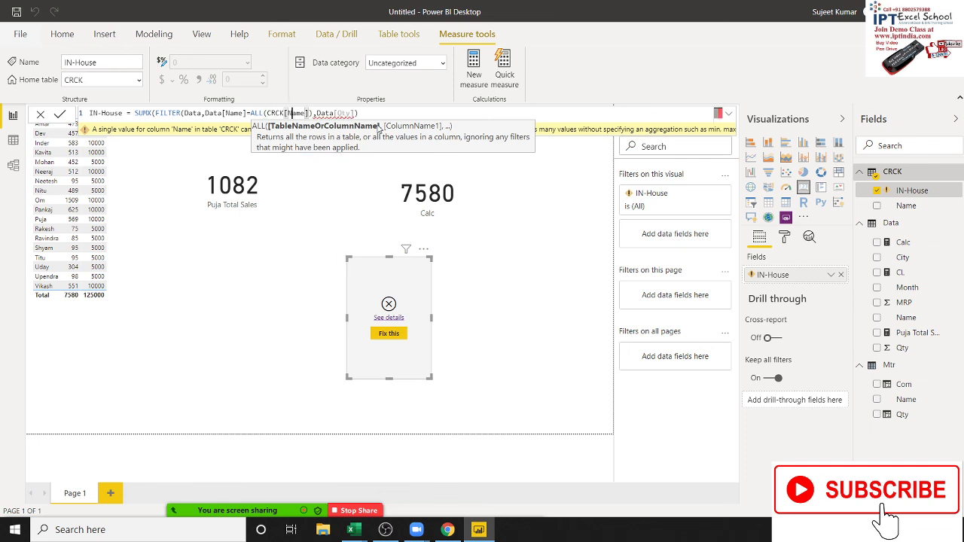
pyautogui.press('Right')
pyautogui.press('Right')
pyautogui.press('Right')
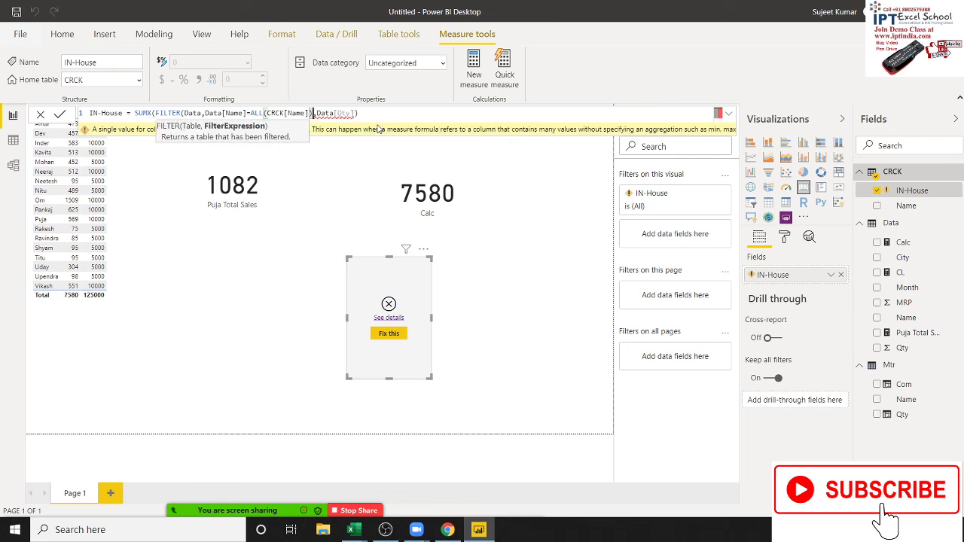
pyautogui.write(')')
pyautogui.press('Return')
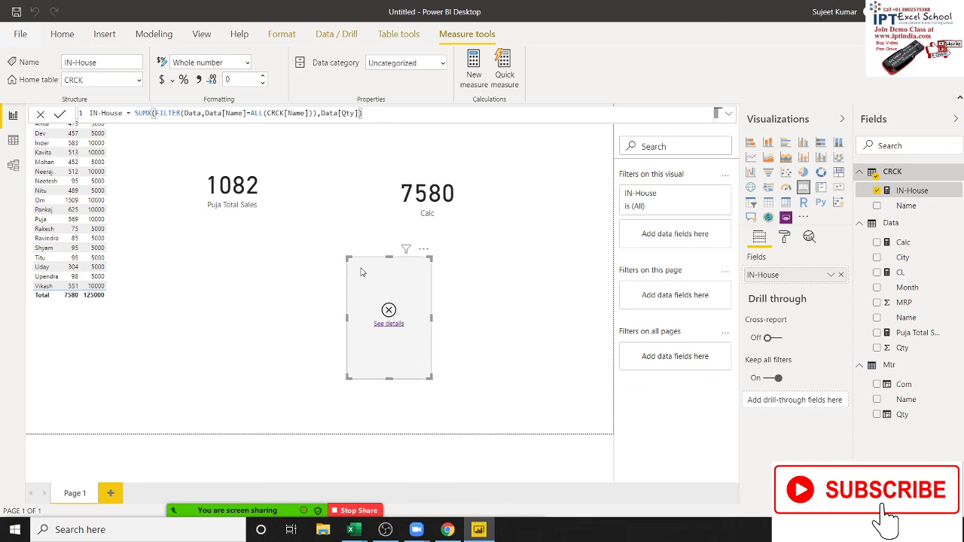
# - Delete the broken IN-House card, switch to Data view, then bring up Zoom's meeting options
pyautogui.press('Delete')
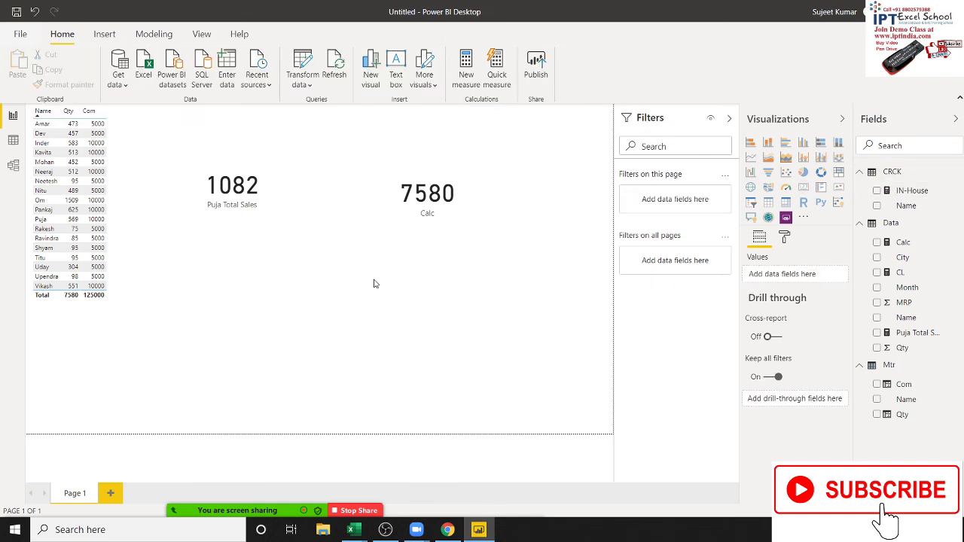
pyautogui.click(14, 143)
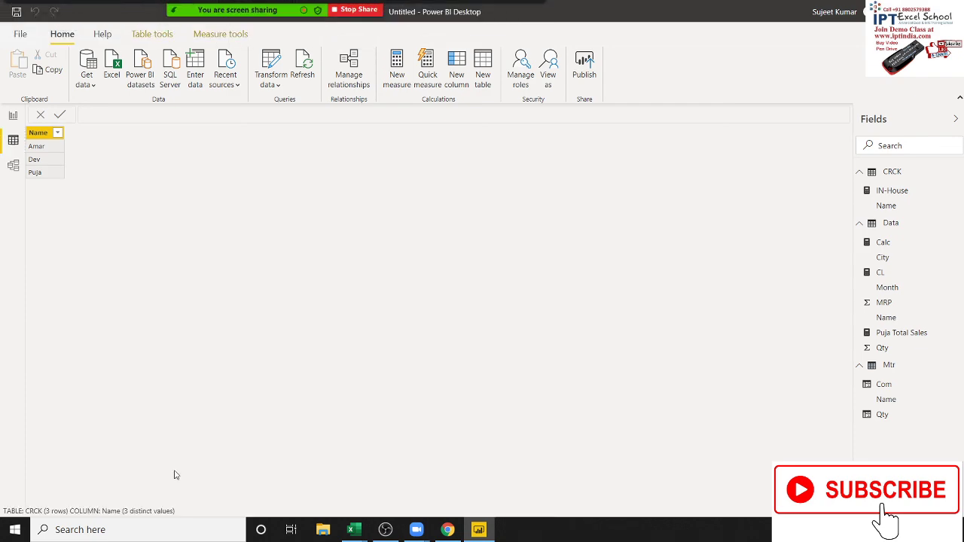
pyautogui.press('super+d')
pyautogui.click(526, 15)
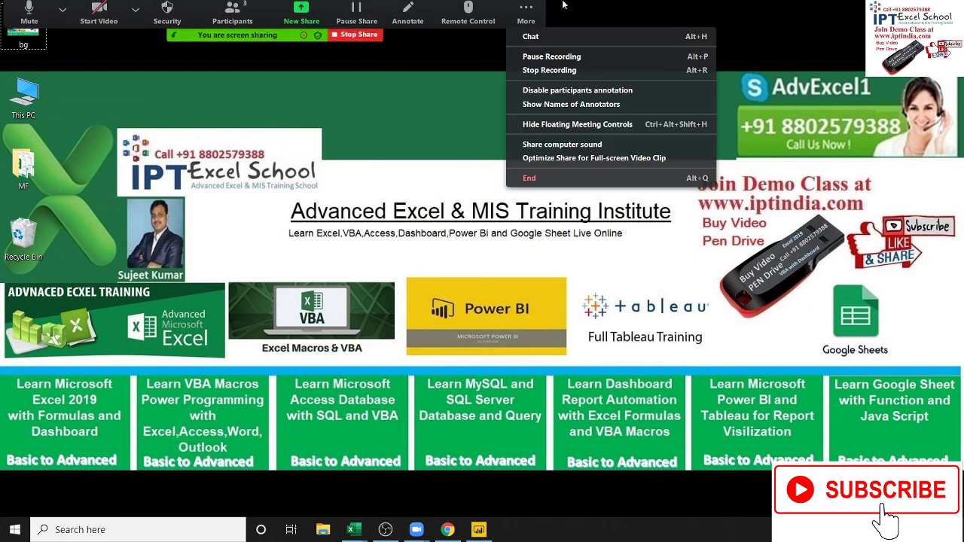
# - End the Zoom meeting for all participants and bring Google Chrome to the front
pyautogui.click(557, 178)
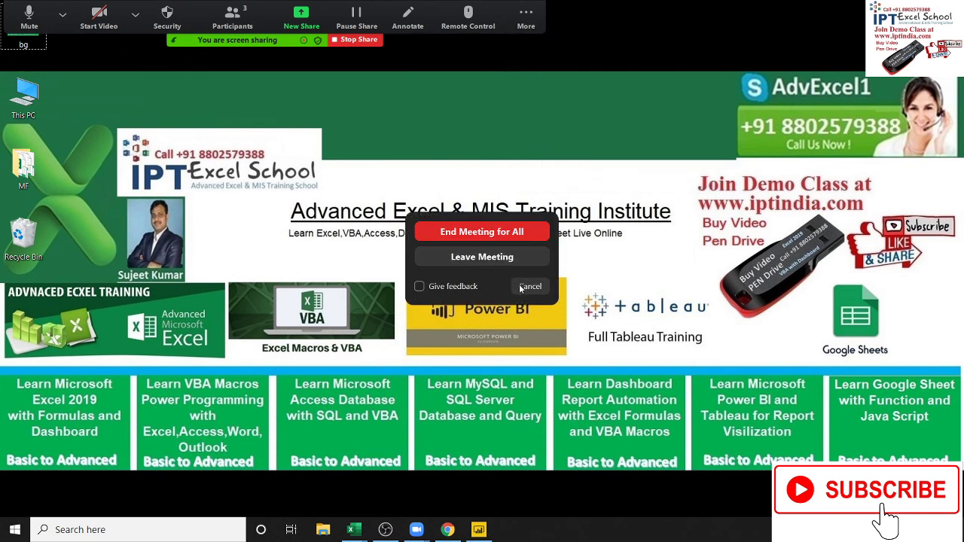
pyautogui.click(506, 230)
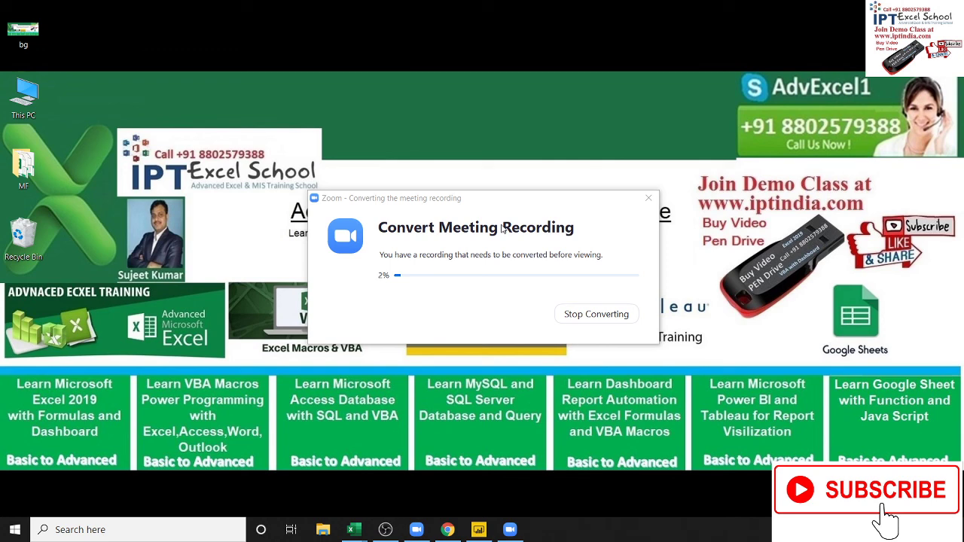
pyautogui.click(447, 531)
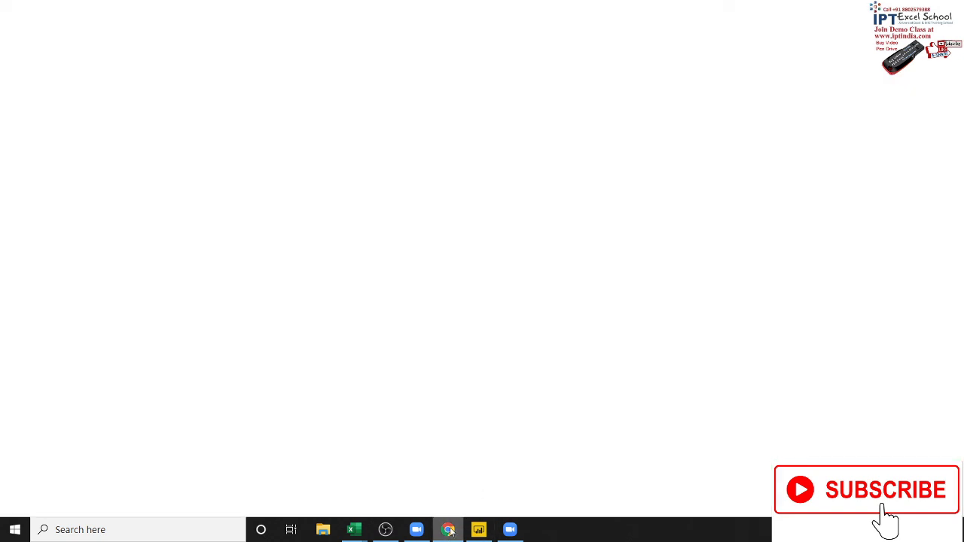
pyautogui.moveTo(478, 529)
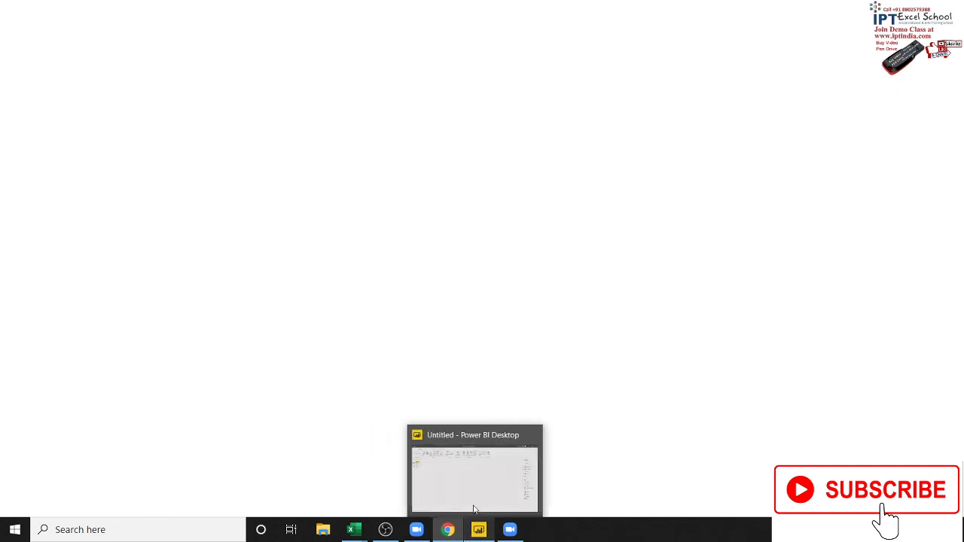
# - Close Power BI Desktop, discarding unsaved changes, and bring up the OBS Studio recorder
pyautogui.click(484, 532)
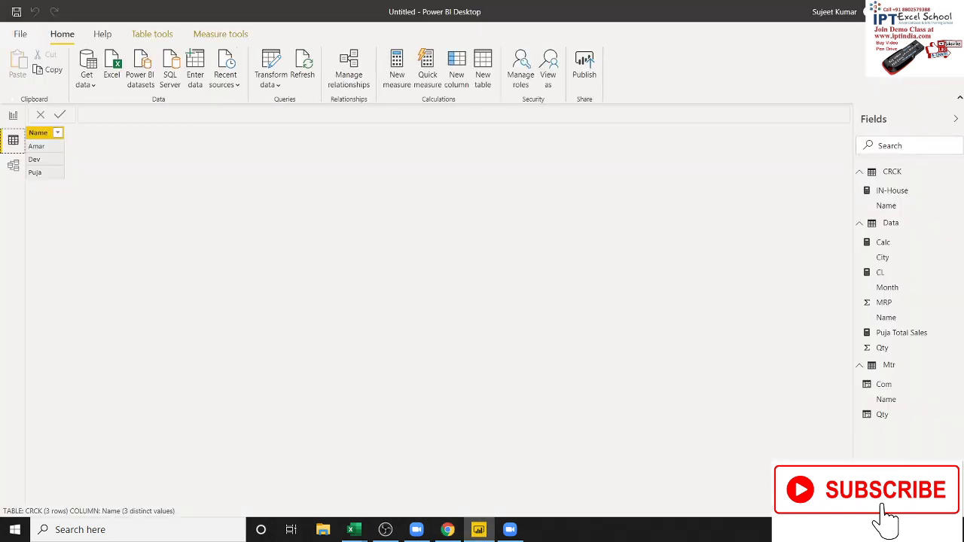
pyautogui.click(950, 12)
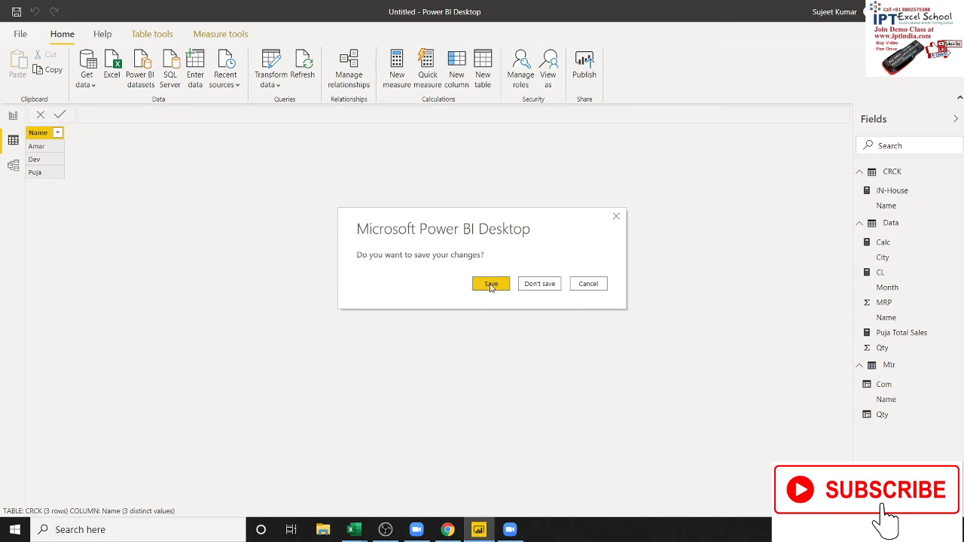
pyautogui.click(539, 290)
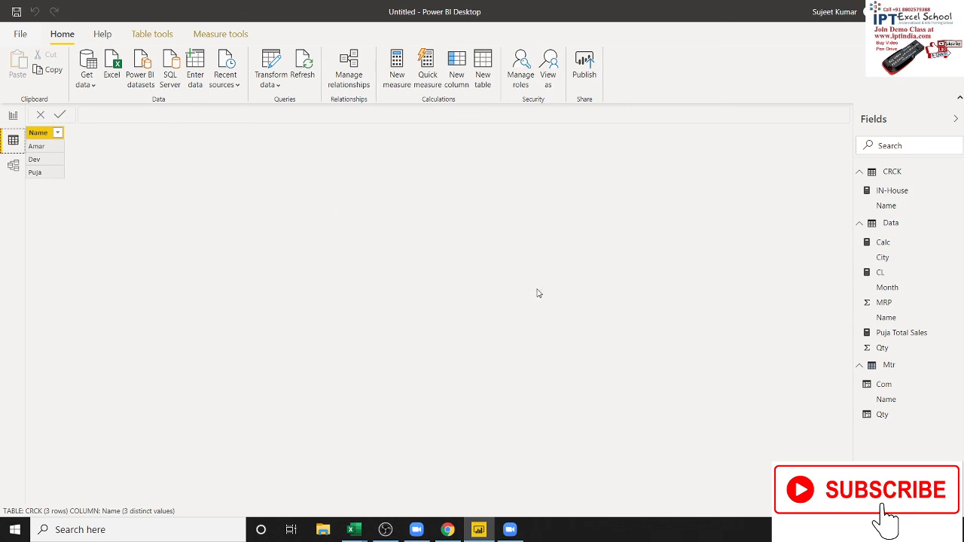
pyautogui.click(392, 533)
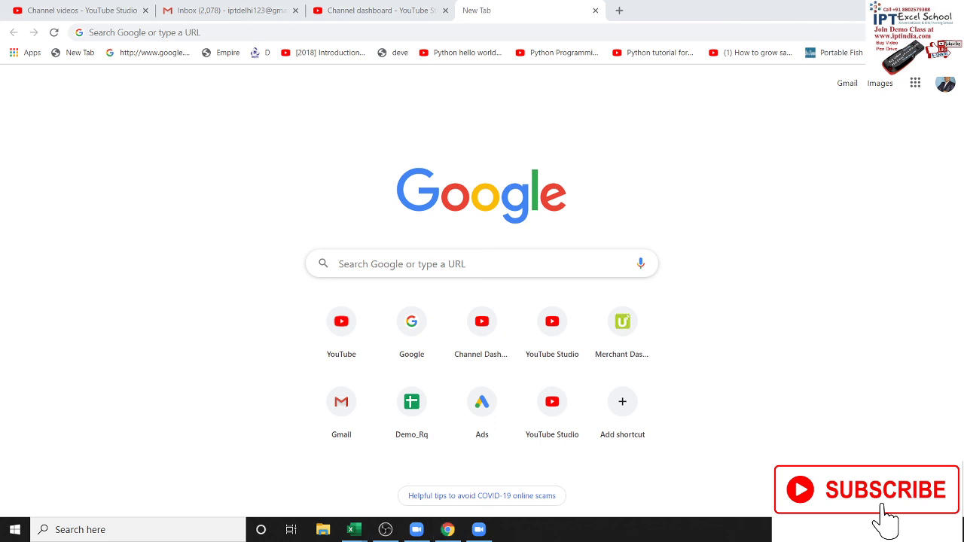
# - Switch to the YouTube Studio Channel dashboard tab and open OBS Studio from the system tray
pyautogui.click(865, 529)
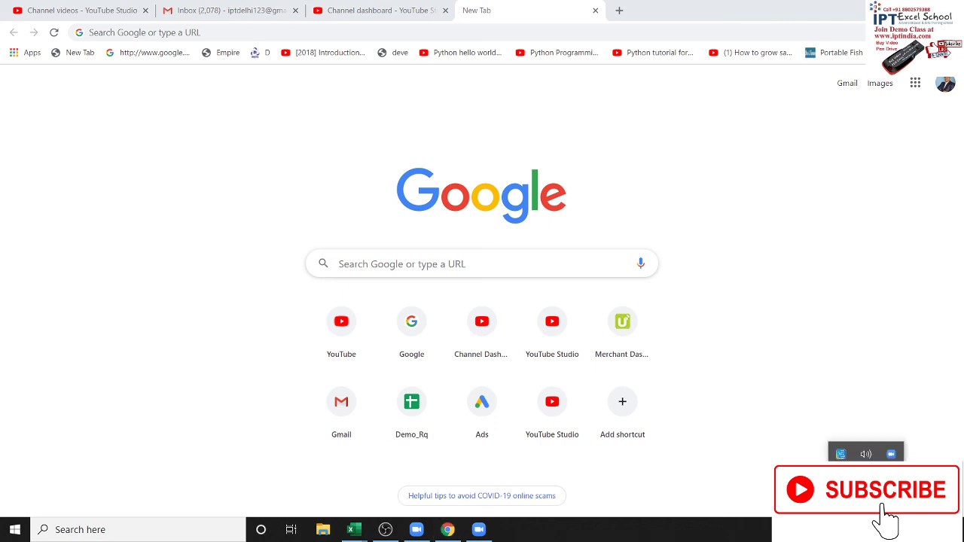
pyautogui.hotkey('ctrl', 'shift', 'Tab')
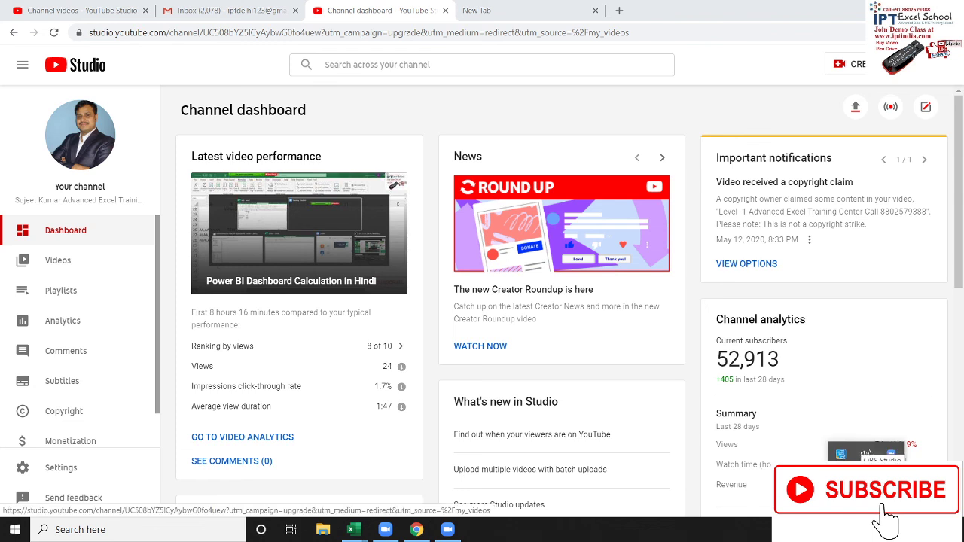
pyautogui.click(890, 454)
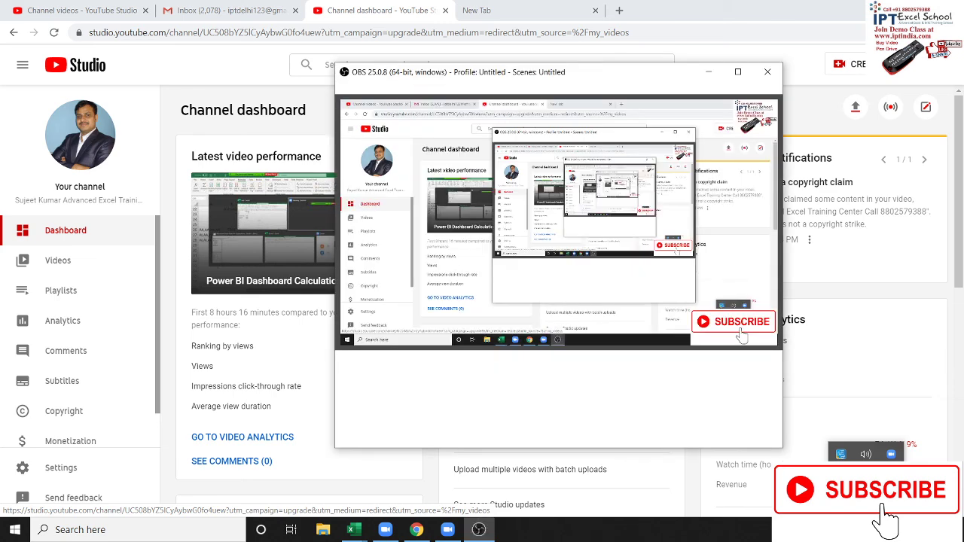